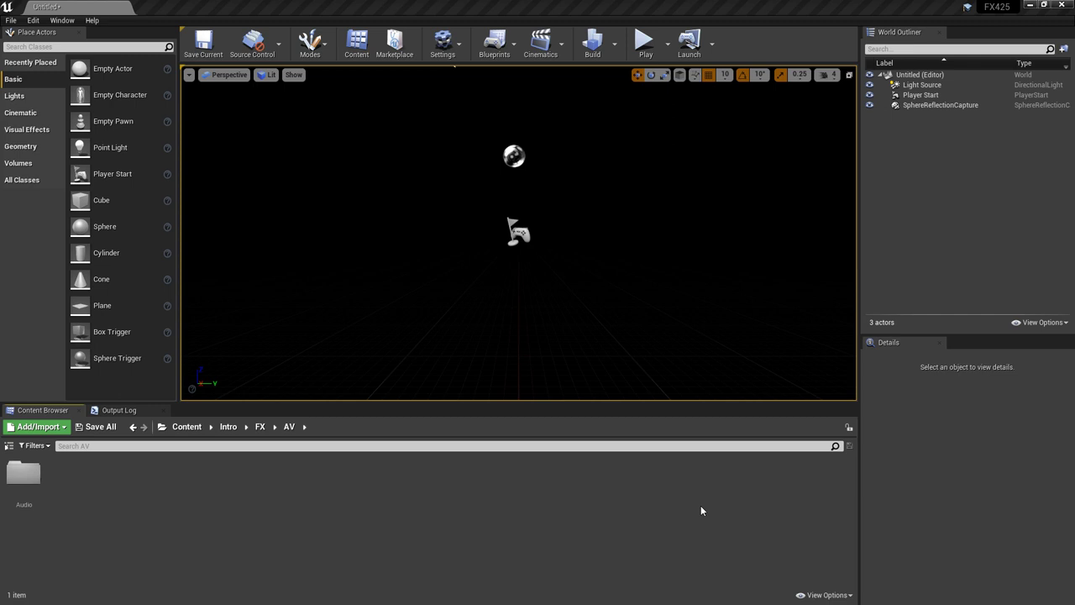
Create an Actor-based Blueprint class in the AV folder and name it BP_Play_01.
right_click(76, 497)
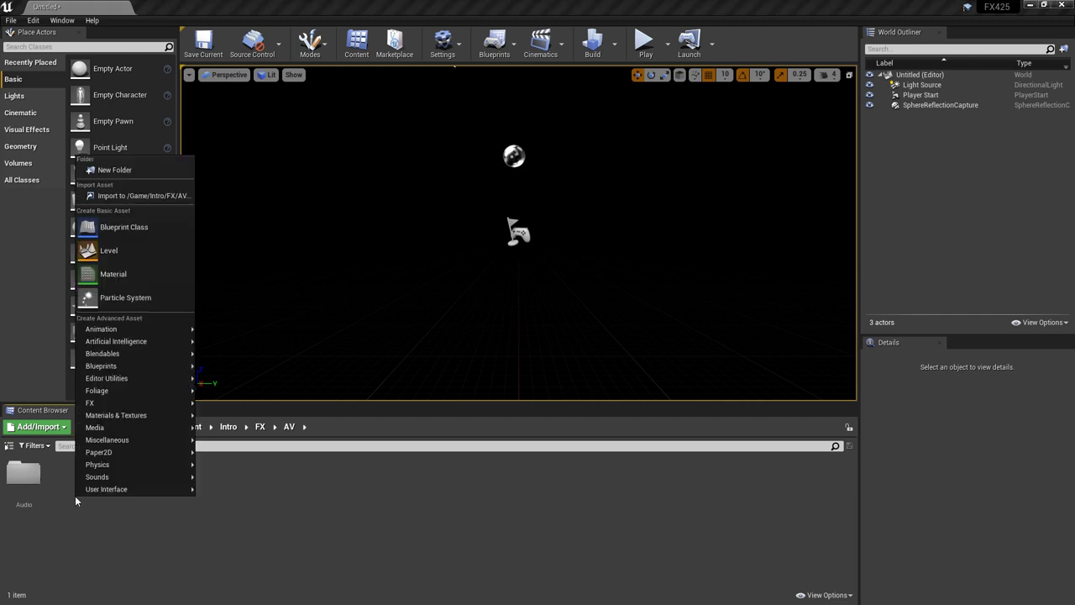
left_click(109, 227)
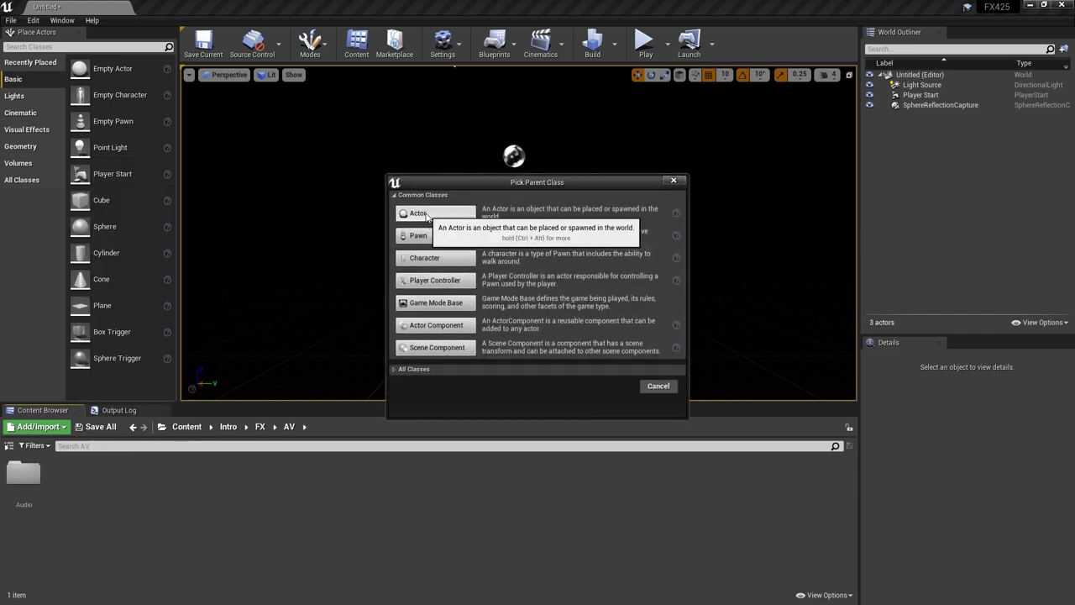
left_click(420, 213)
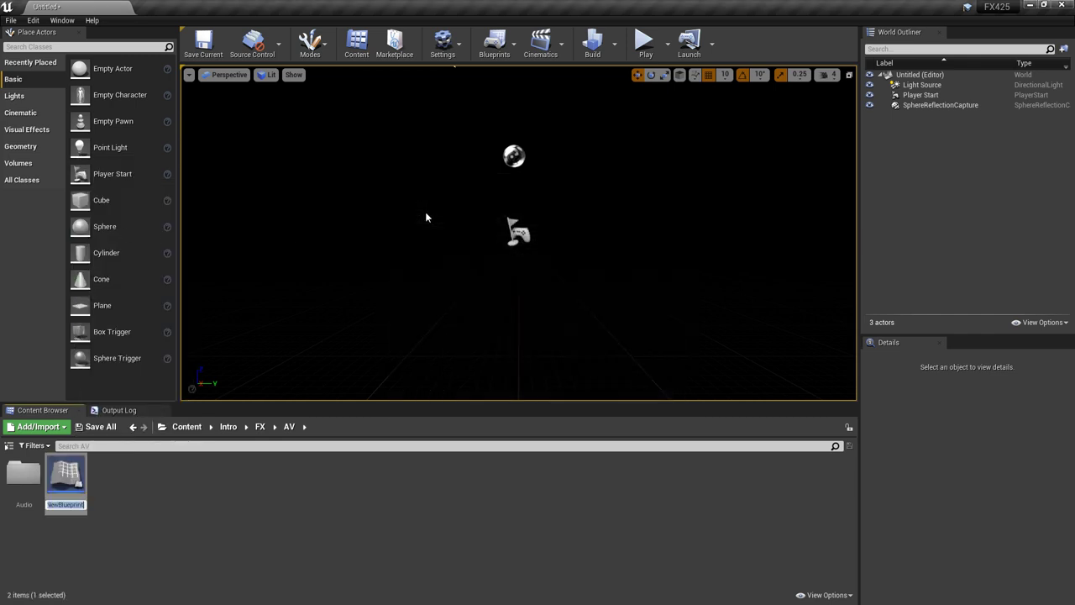
type("BP_Play_01")
key("Return")
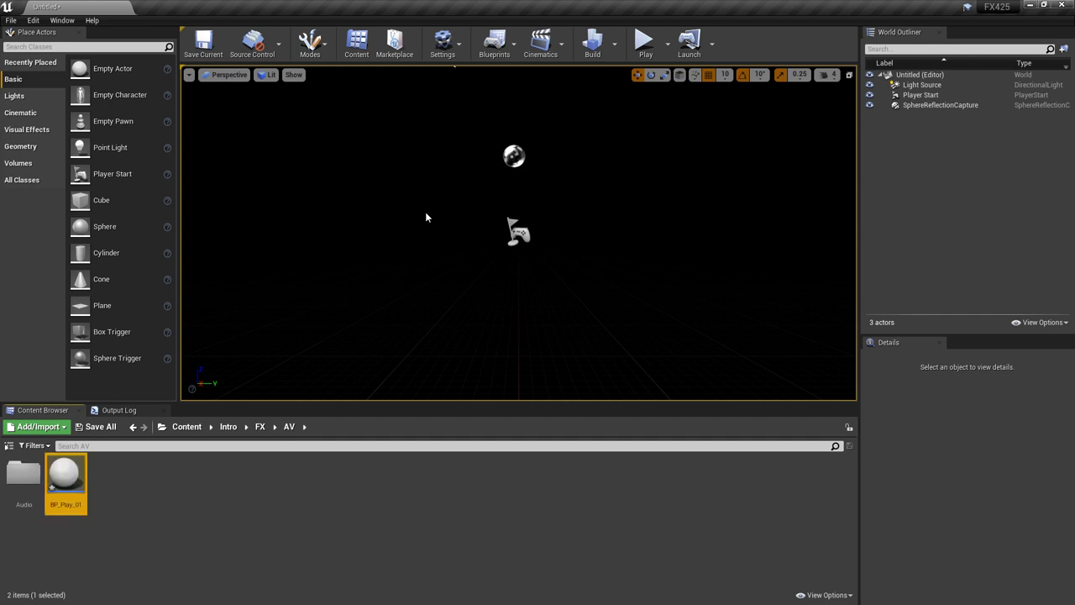
Open the Event Graph of BP_Play_01 and delete the Event ActorBeginOverlap and Event Tick nodes.
double_click(71, 477)
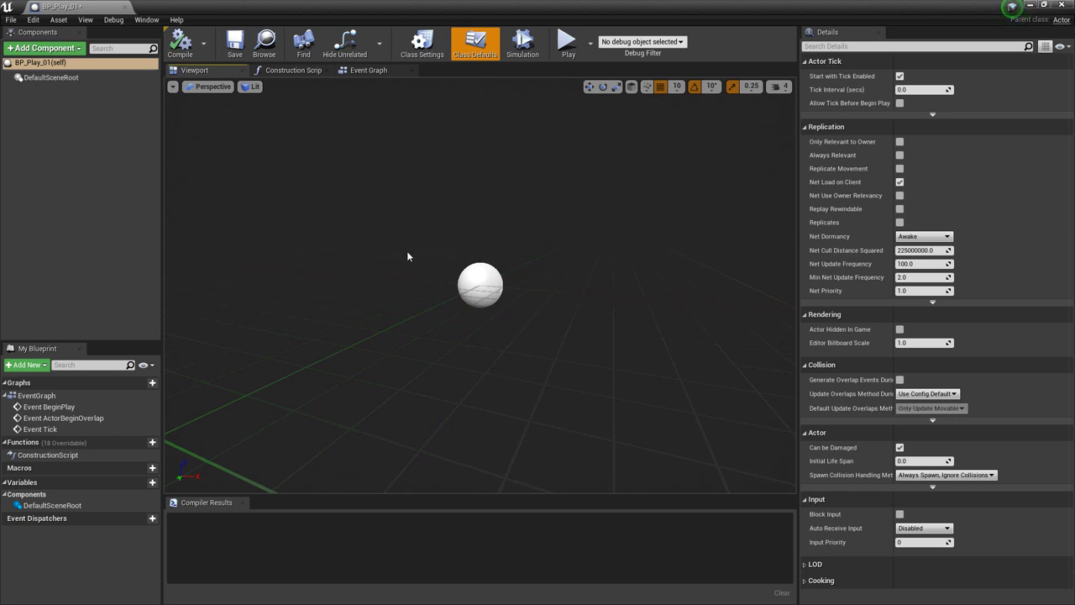
left_click(376, 73)
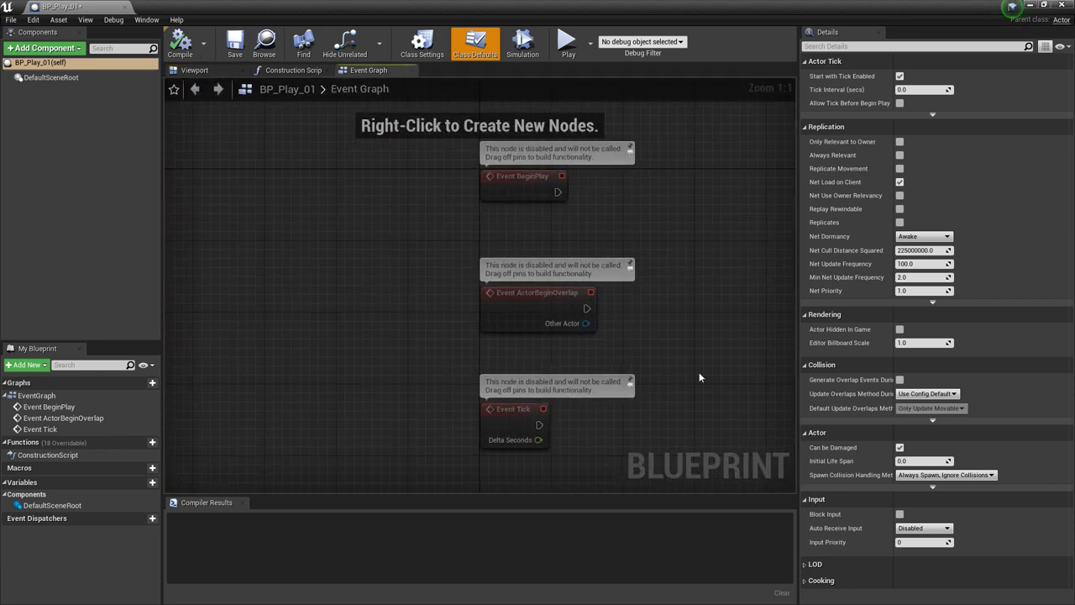
right_click_drag(699, 377, 593, 364)
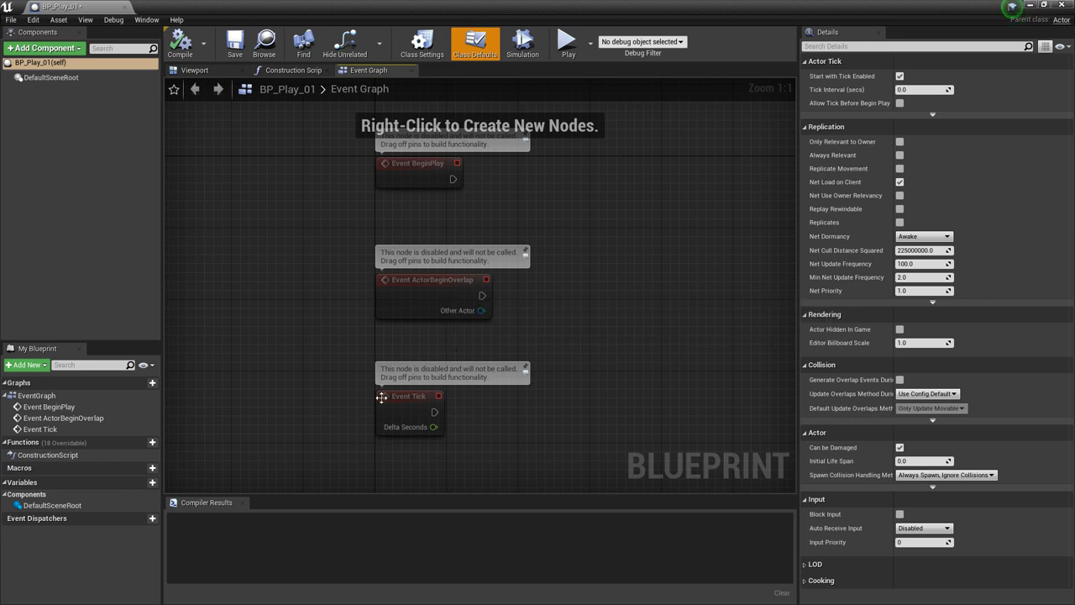
left_click_drag(572, 445, 349, 266)
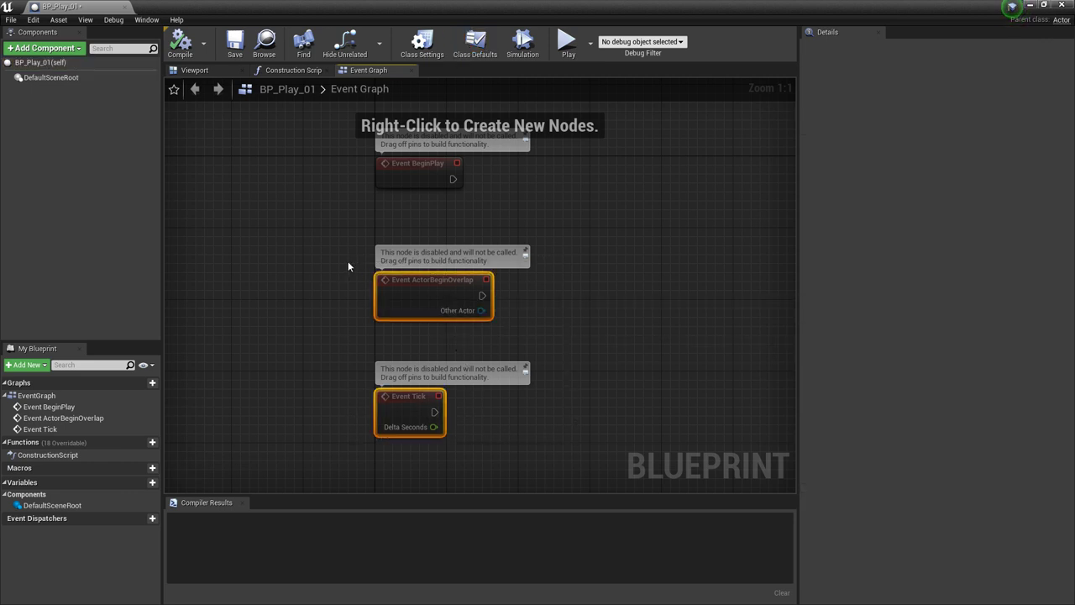
key("Delete")
Add an Enable Input node connected to the execution output of Event BeginPlay.
right_click_drag(479, 244, 408, 310)
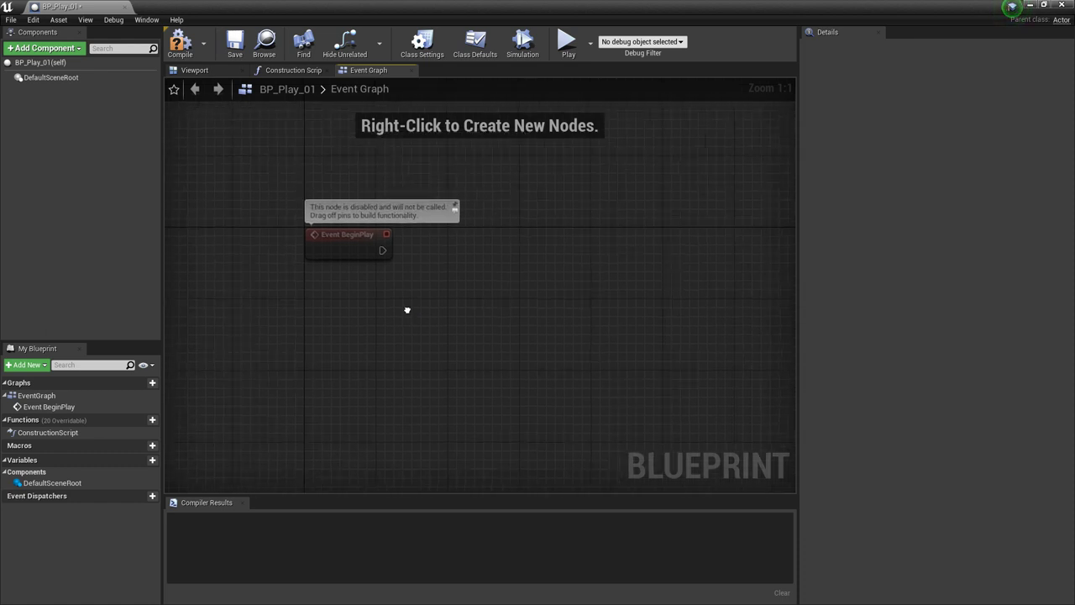
left_click_drag(380, 253, 566, 225)
type("enable input")
key("Return")
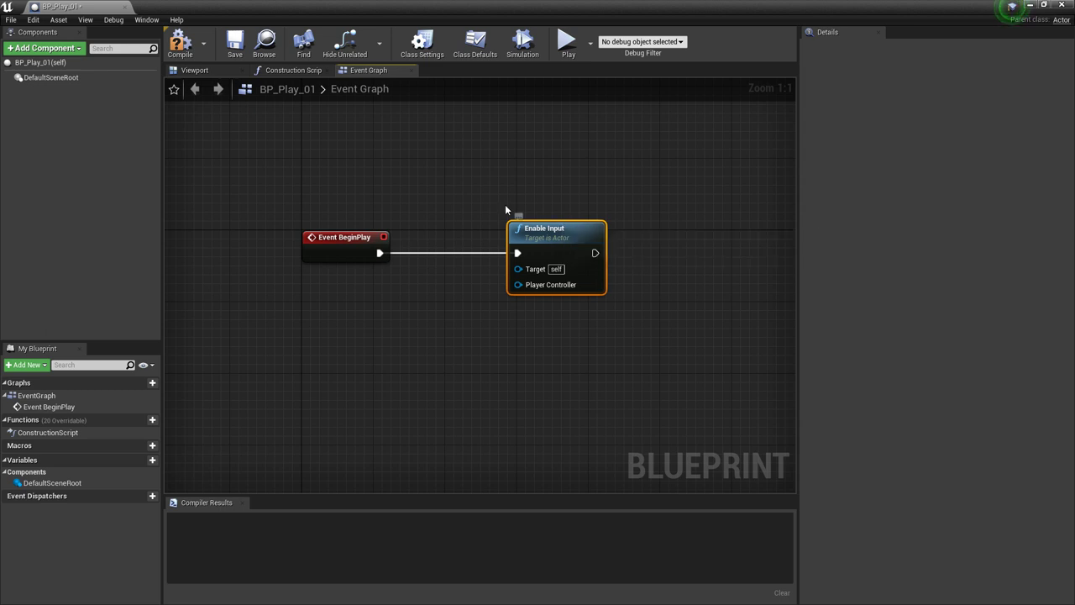
Feed Enable Input's Player Controller from a Get Player Controller node and place that node above Enable Input.
left_click_drag(518, 286, 435, 290)
type("get")
key("Return")
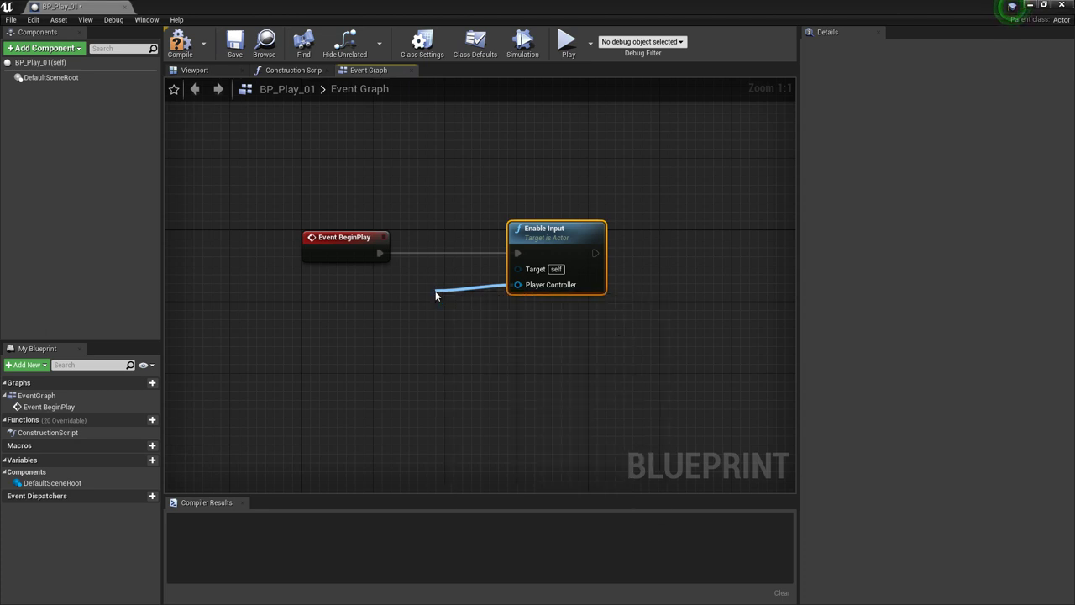
left_click_drag(497, 302, 534, 168)
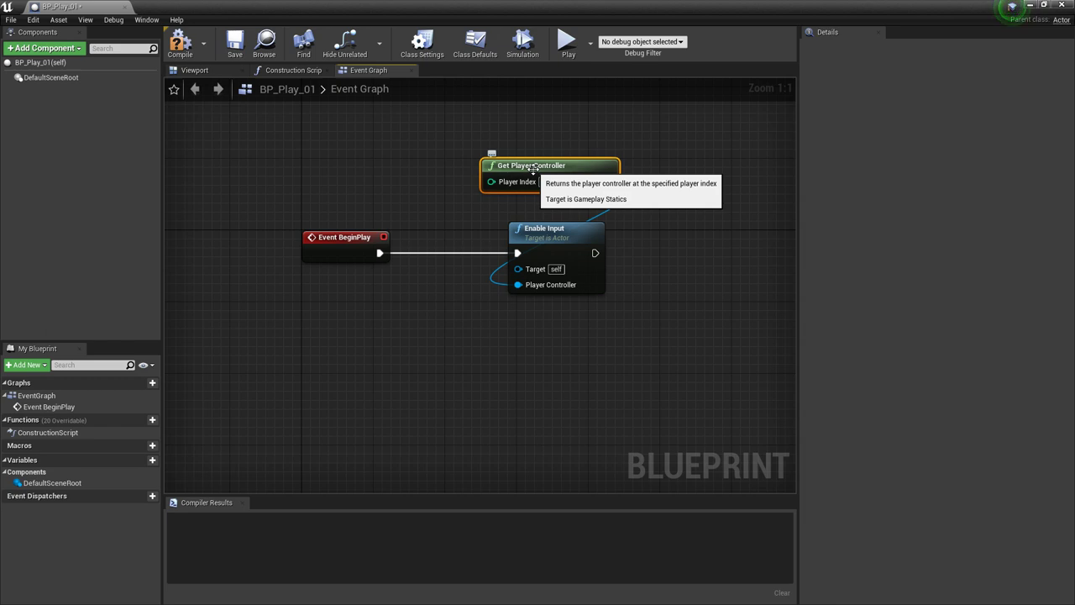
Add a J keyboard event node to the graph and align it below Event BeginPlay.
right_click(327, 381)
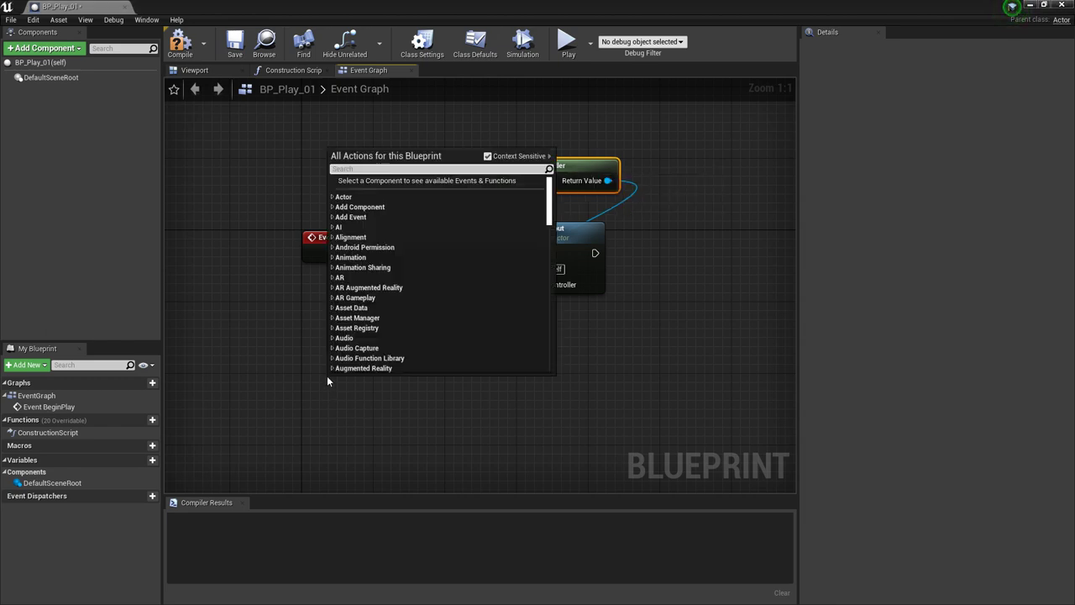
type("keyboard")
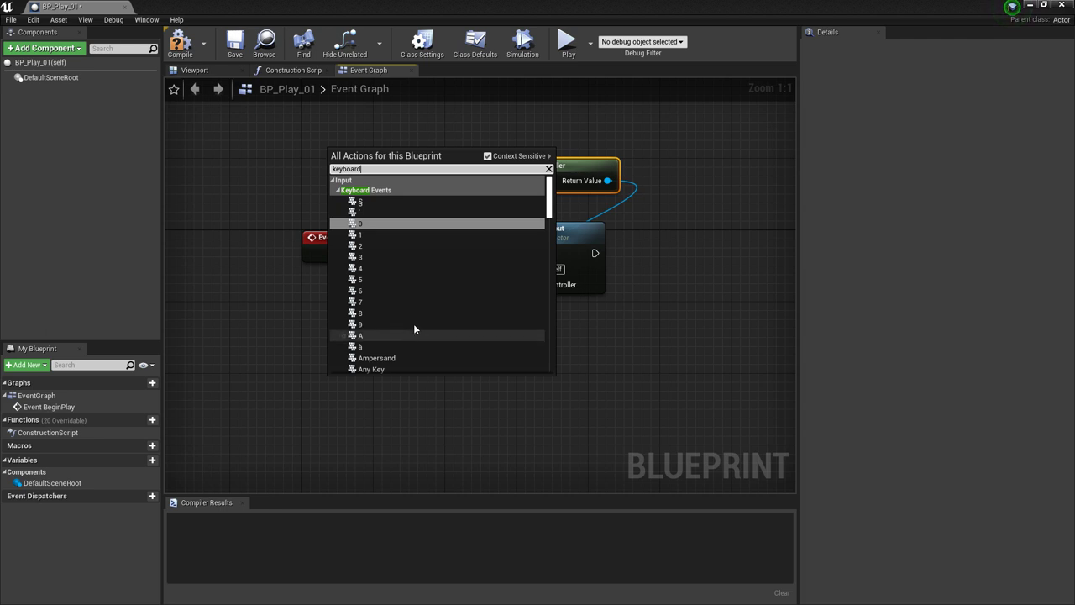
scroll(413, 323, "down", 3)
scroll(414, 322, "down", 5)
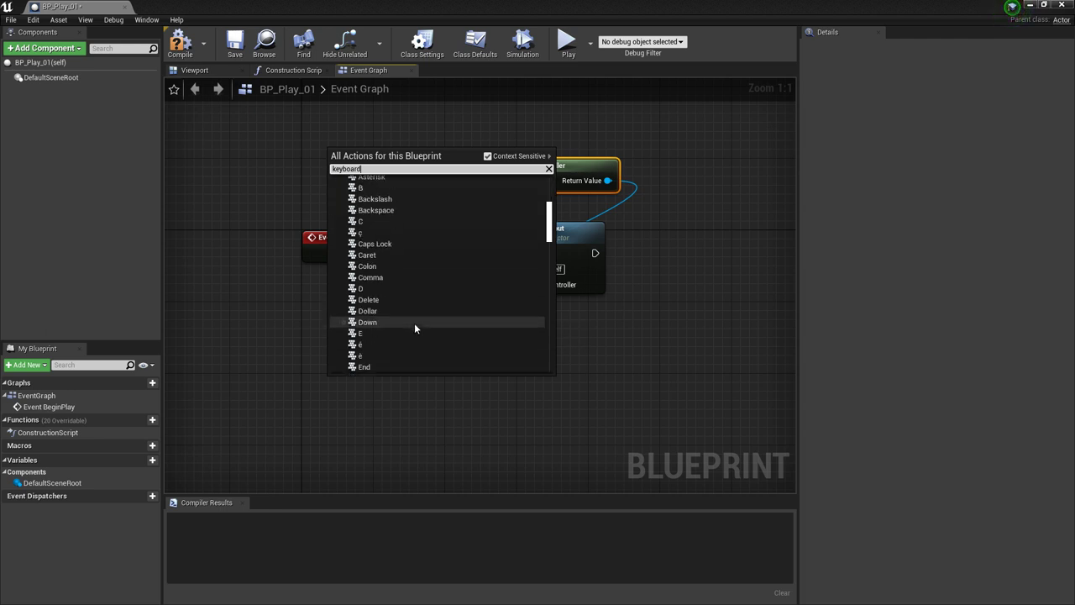
scroll(414, 323, "down", 1)
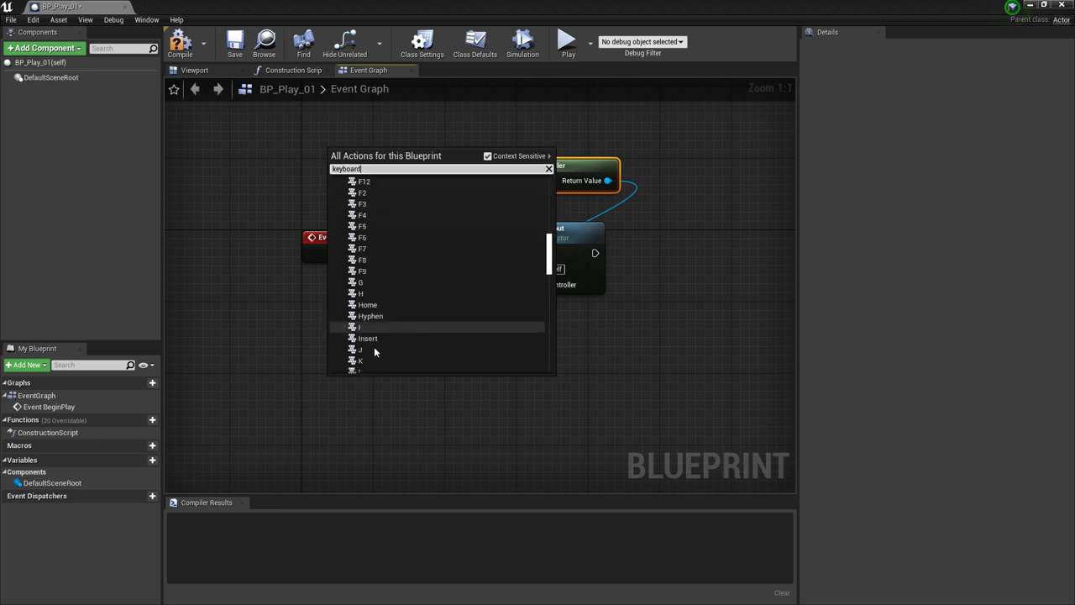
left_click(367, 348)
left_click_drag(350, 385, 333, 384)
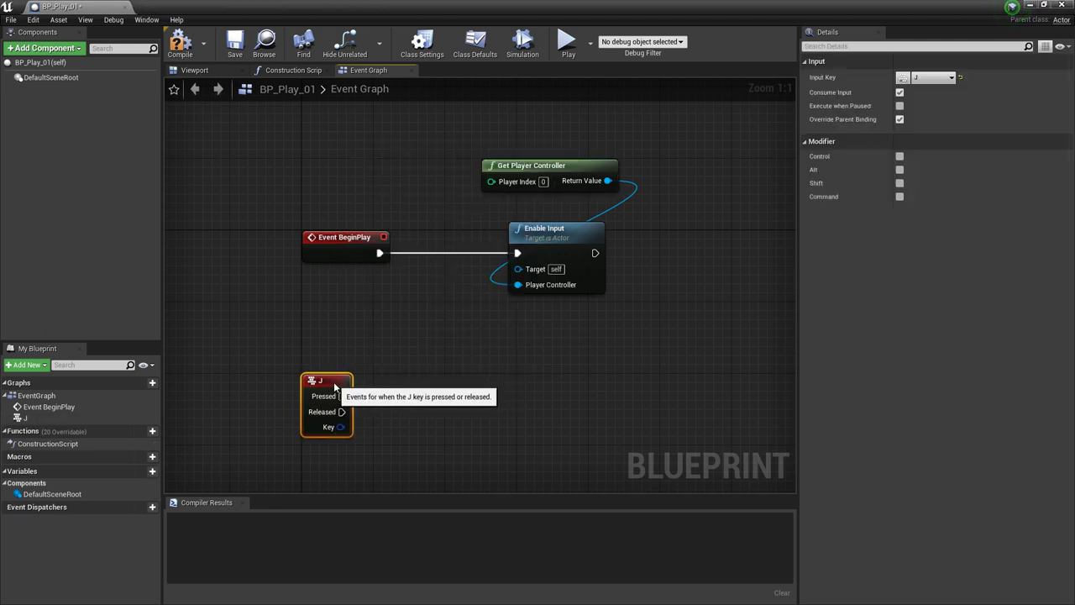
left_click(411, 390)
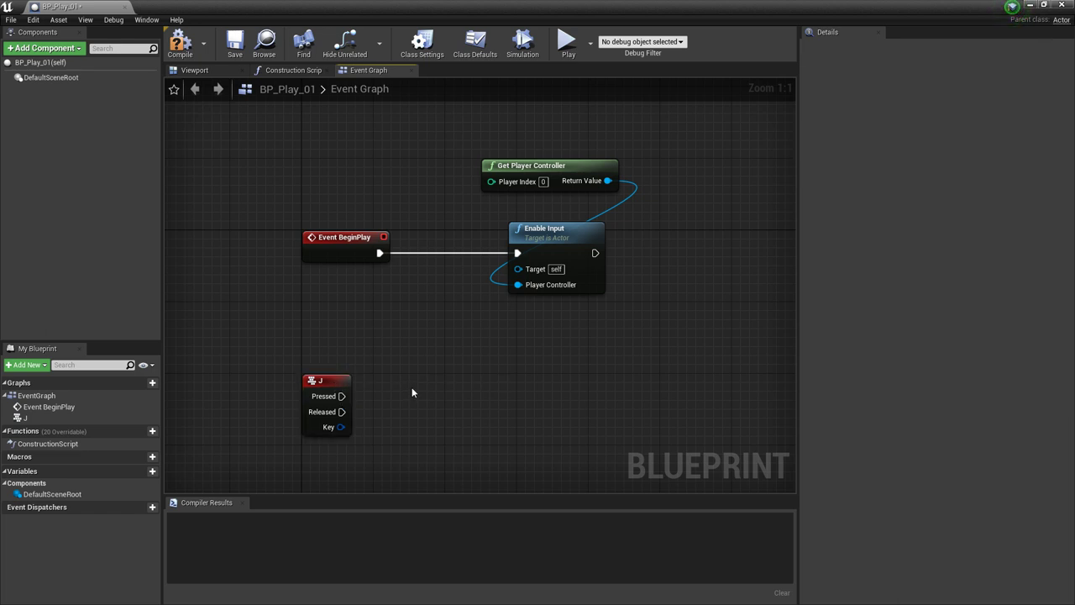
Add an Audio component to the Blueprint and set its sound to SC_AvSpawn_01.
left_click(47, 50)
type("aud")
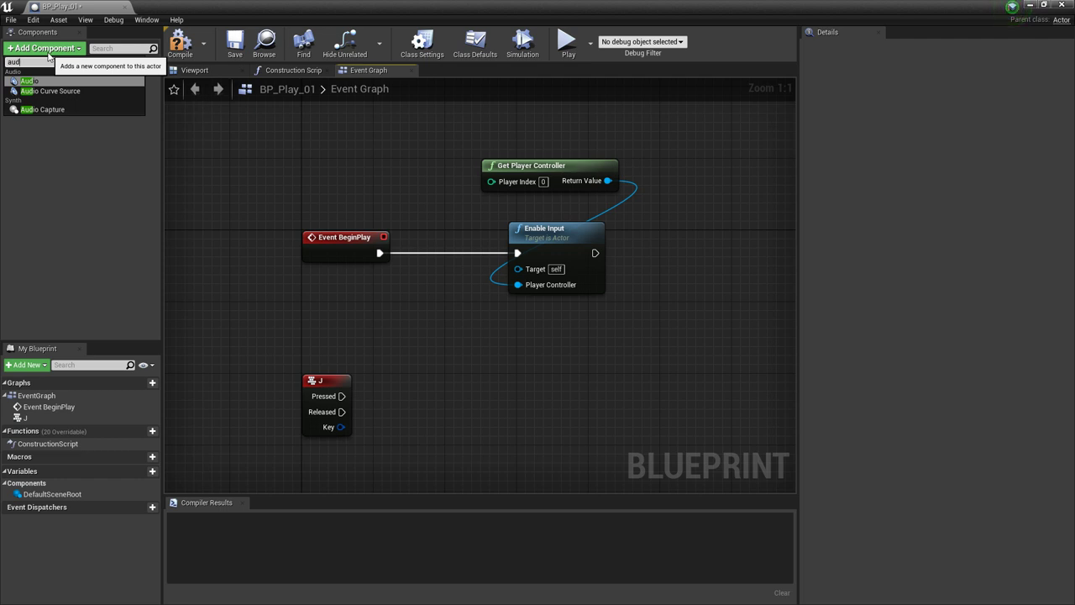
key("Return")
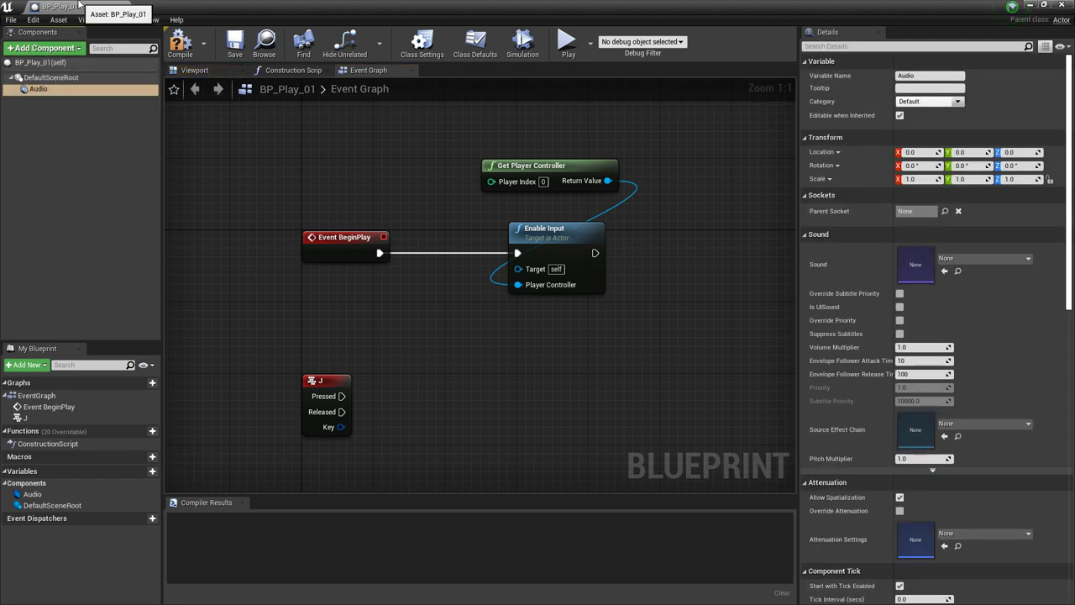
left_click(981, 257)
type("sc")
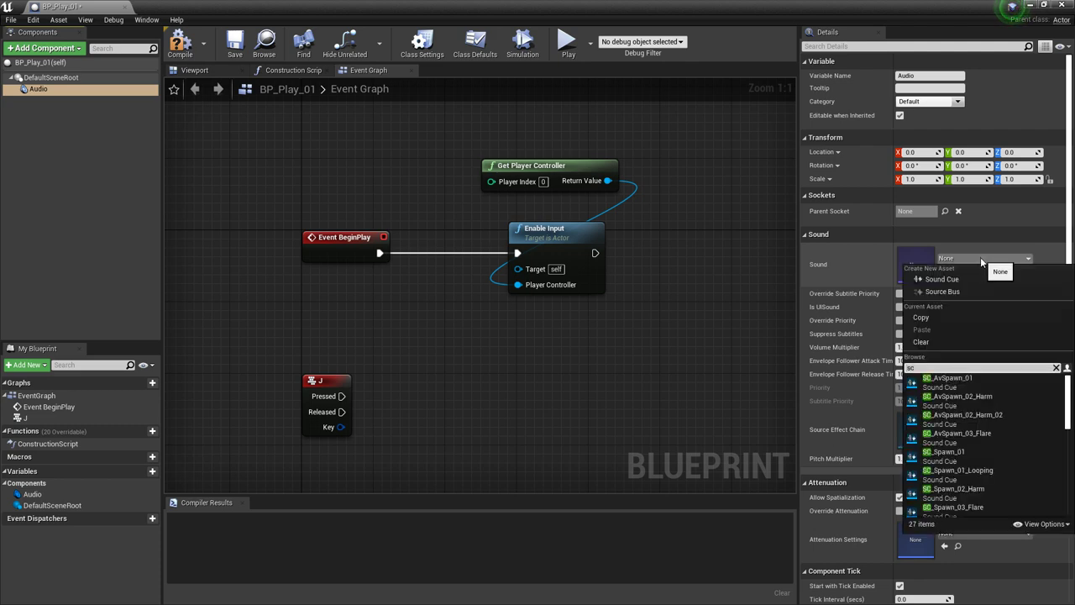
type("_")
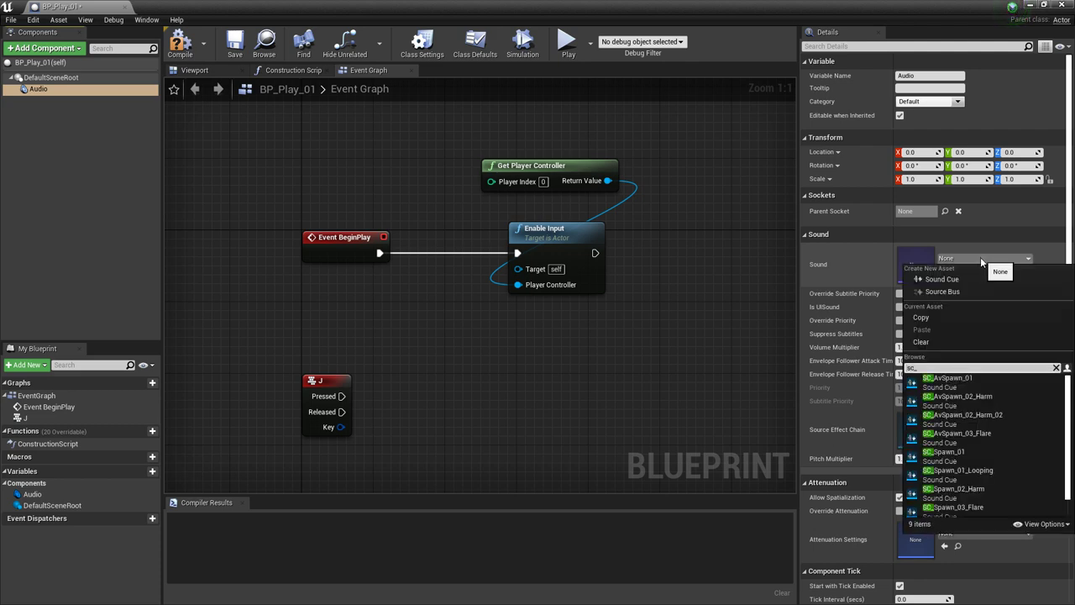
left_click(968, 382)
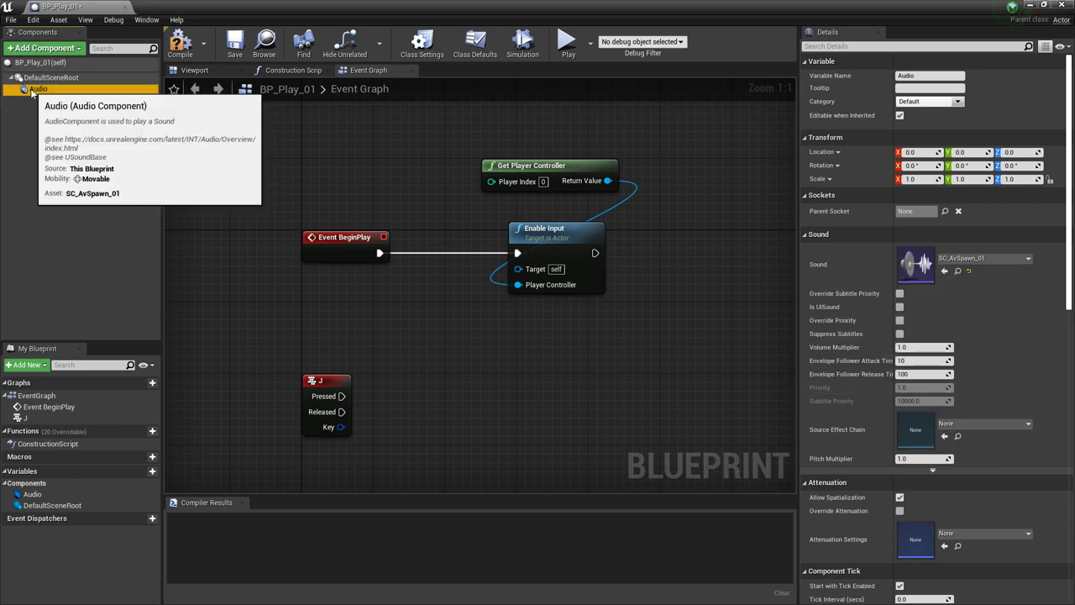
Place an Audio reference in the graph and add a Play node targeting it, triggered by the J event's Pressed output.
left_click_drag(32, 91, 422, 433)
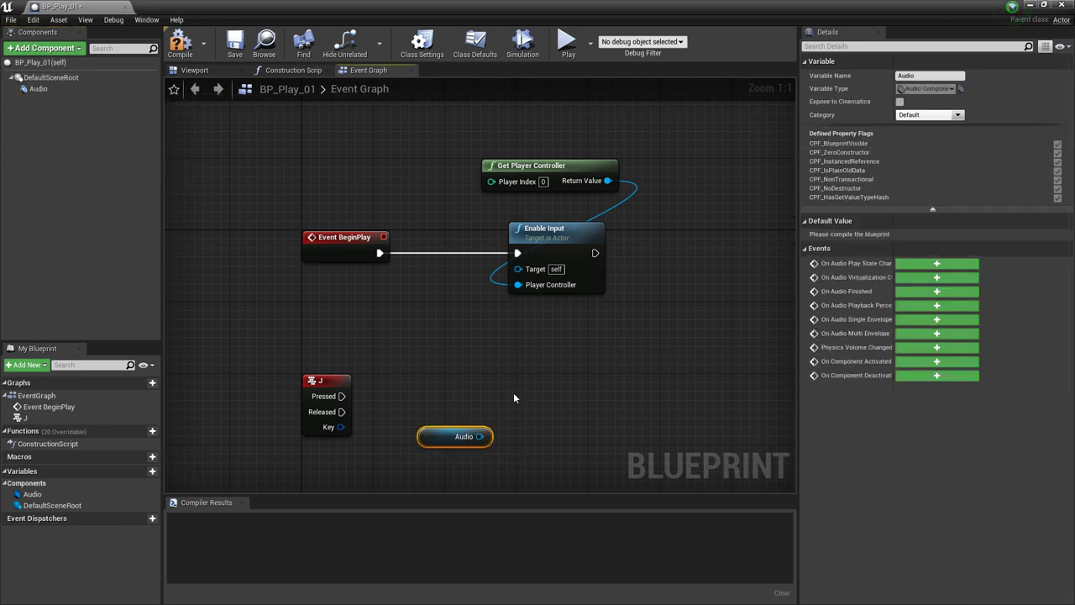
right_click_drag(513, 393, 486, 354)
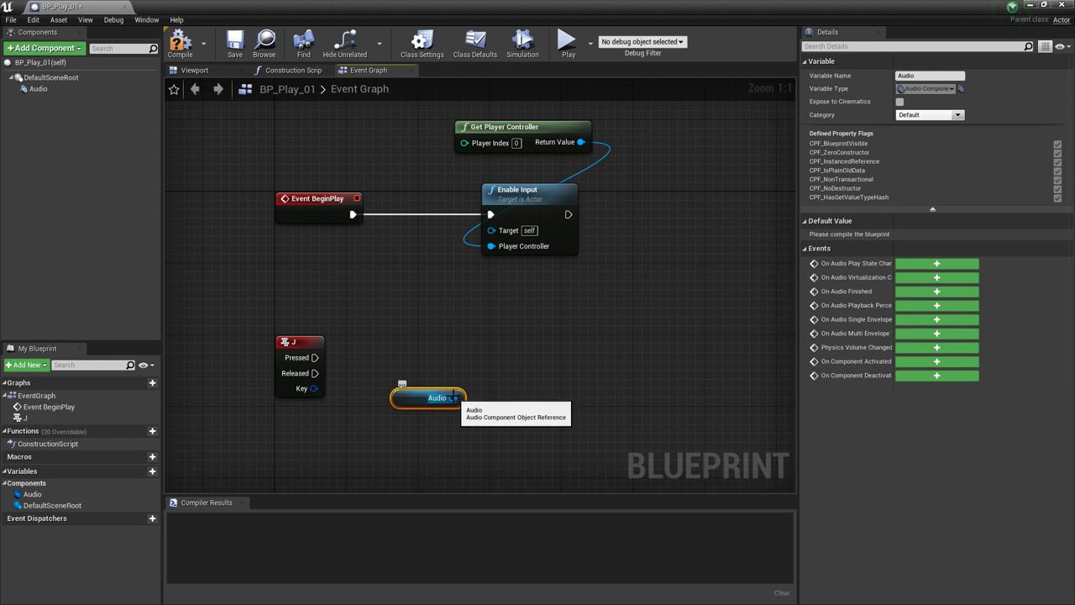
left_click_drag(454, 397, 491, 358)
type("play")
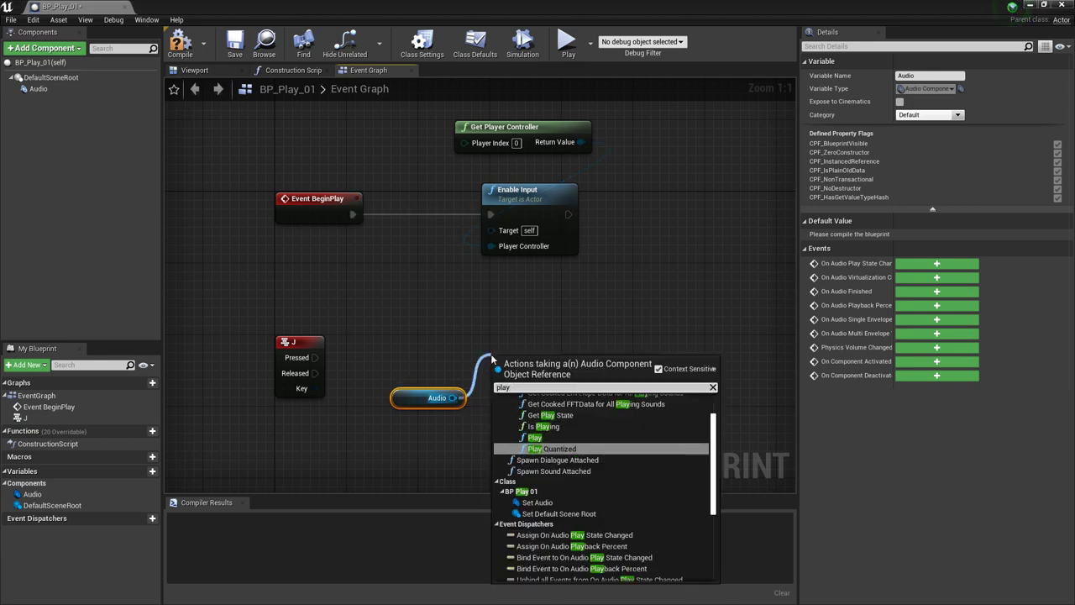
key("Up")
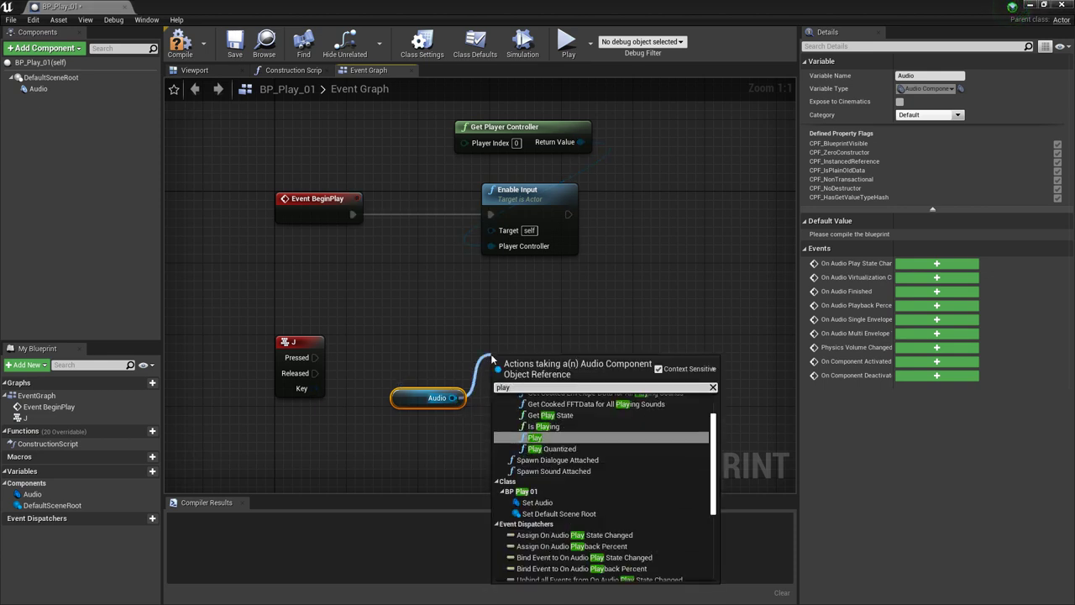
key("Return")
left_click_drag(548, 368, 540, 342)
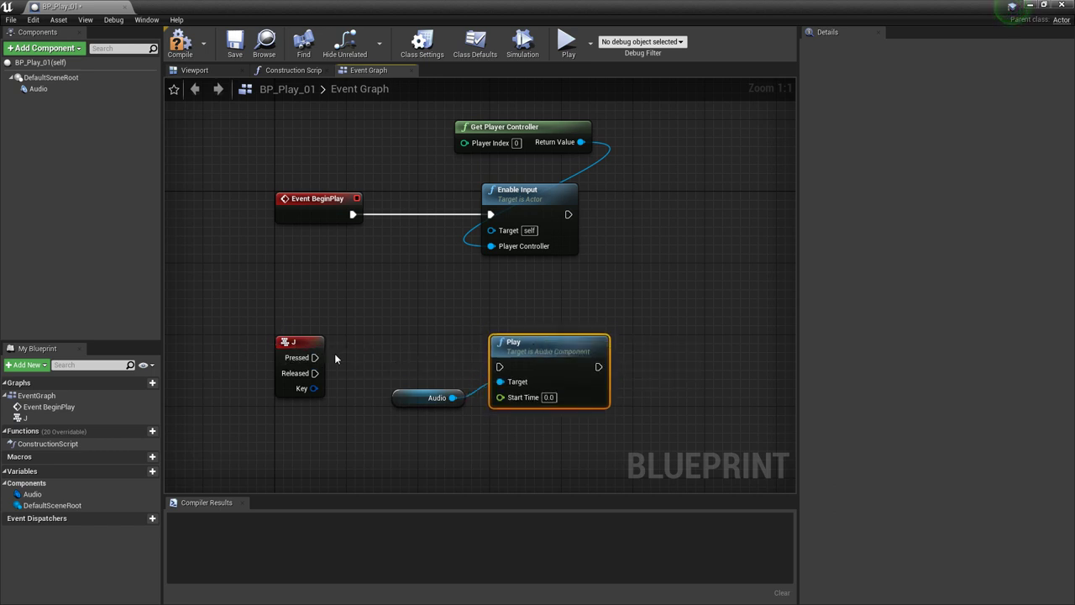
left_click_drag(315, 357, 500, 370)
Compile and save the Blueprint, and place an instance of BP_Play_01 in the level below the Player Start.
left_click(180, 44)
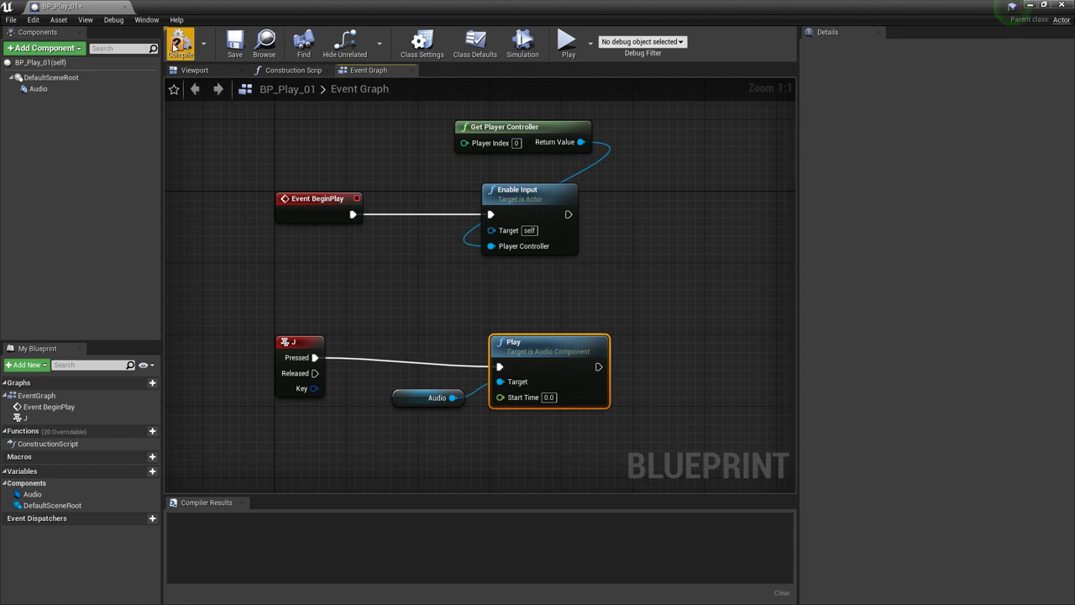
left_click(237, 46)
left_click(1029, 7)
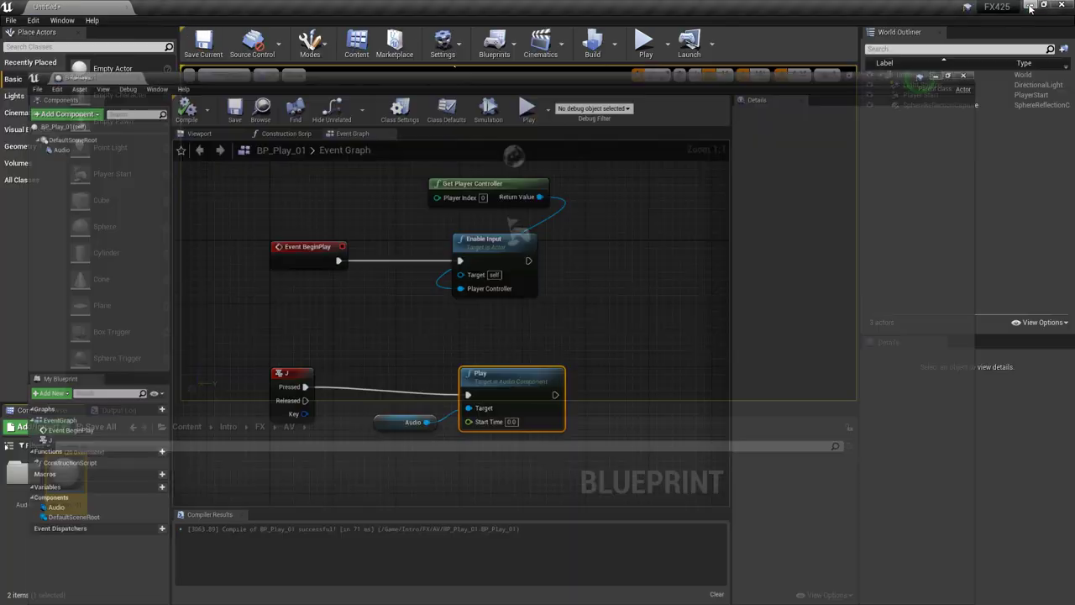
left_click_drag(65, 478, 463, 284)
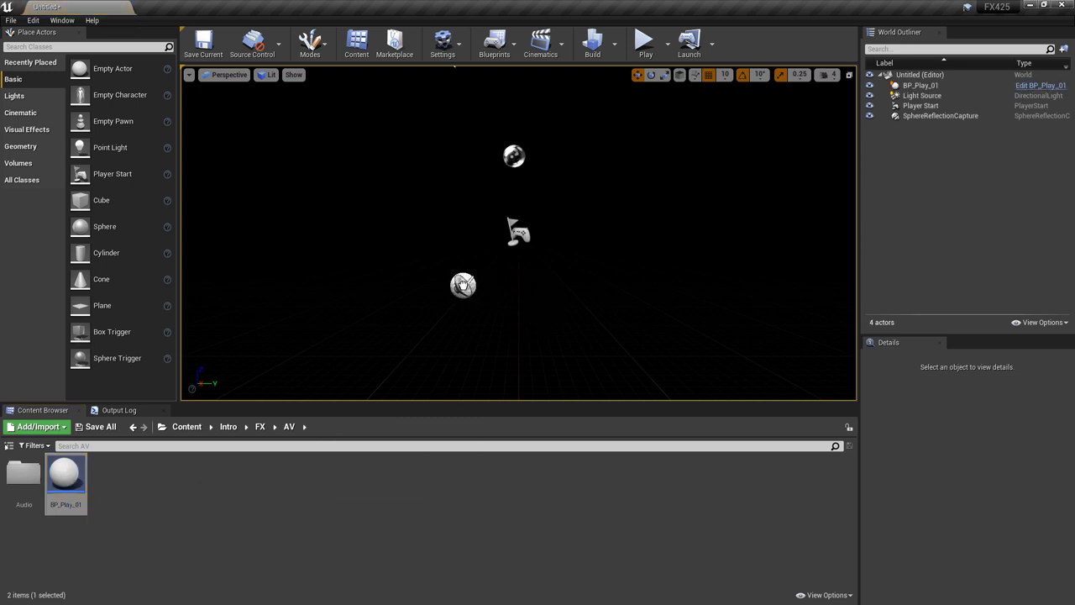
Play the level in the editor to test the sound Blueprint, and stop the simulation.
left_click(647, 49)
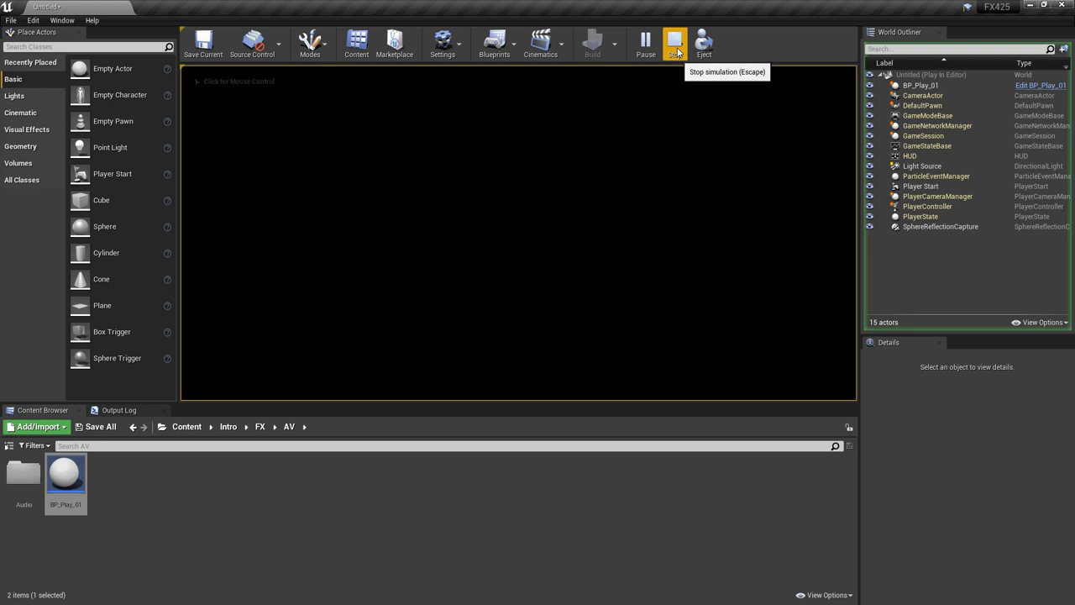
left_click(675, 46)
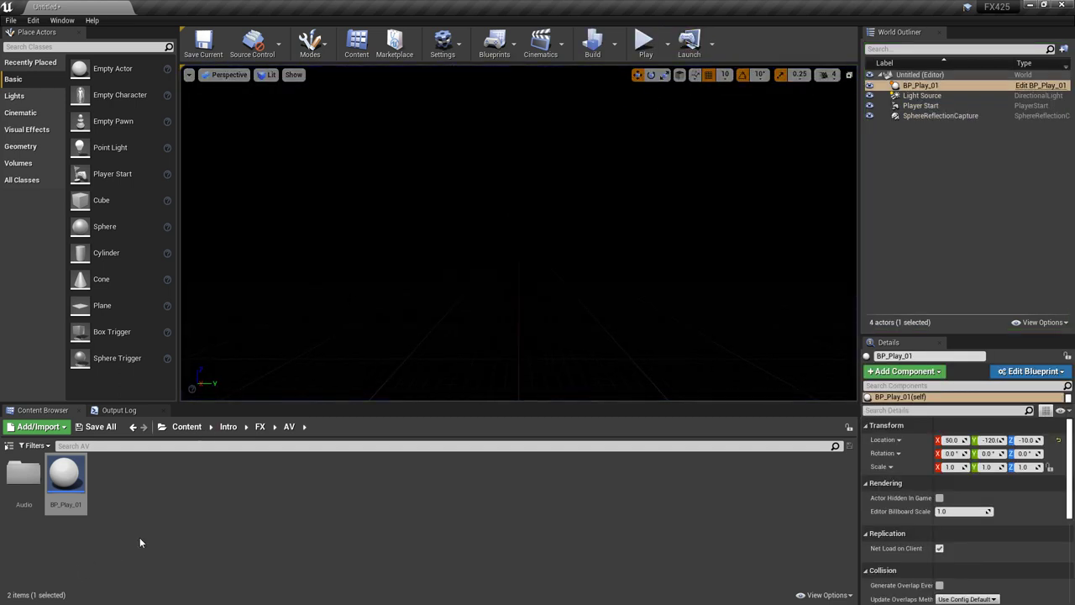
Open BP_Play_01, turn off Auto Activate on its Audio component, and compile the Blueprint.
double_click(66, 476)
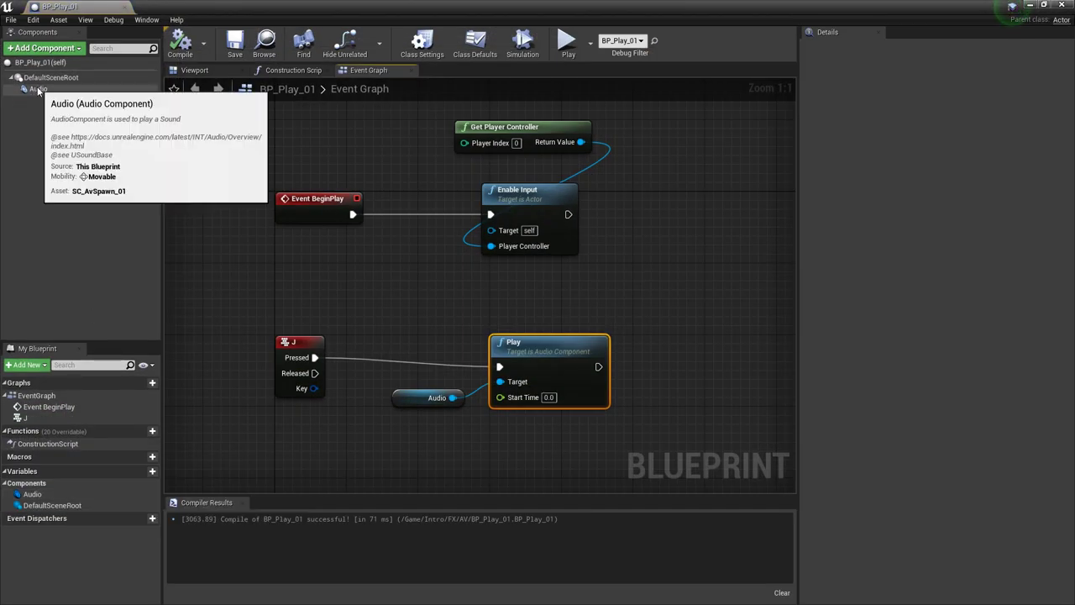
left_click(38, 89)
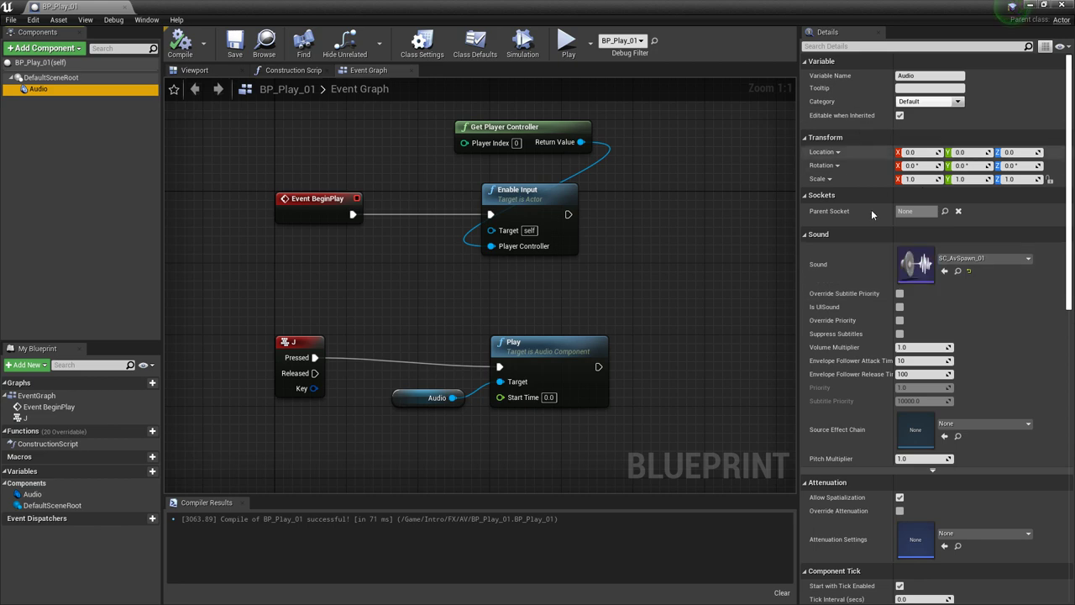
scroll(929, 419, "down", 10)
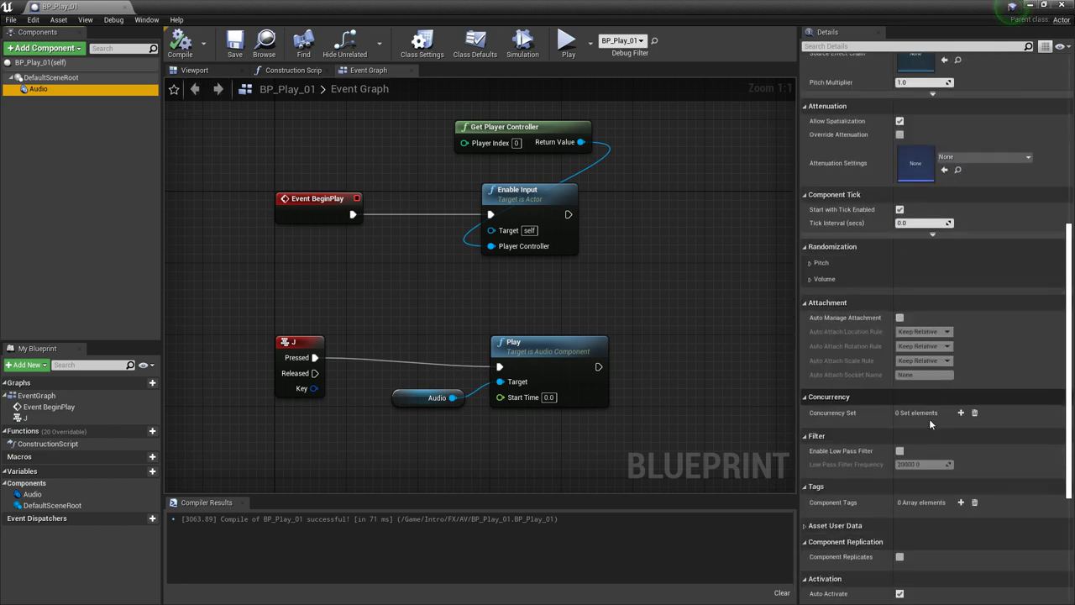
scroll(929, 424, "down", 5)
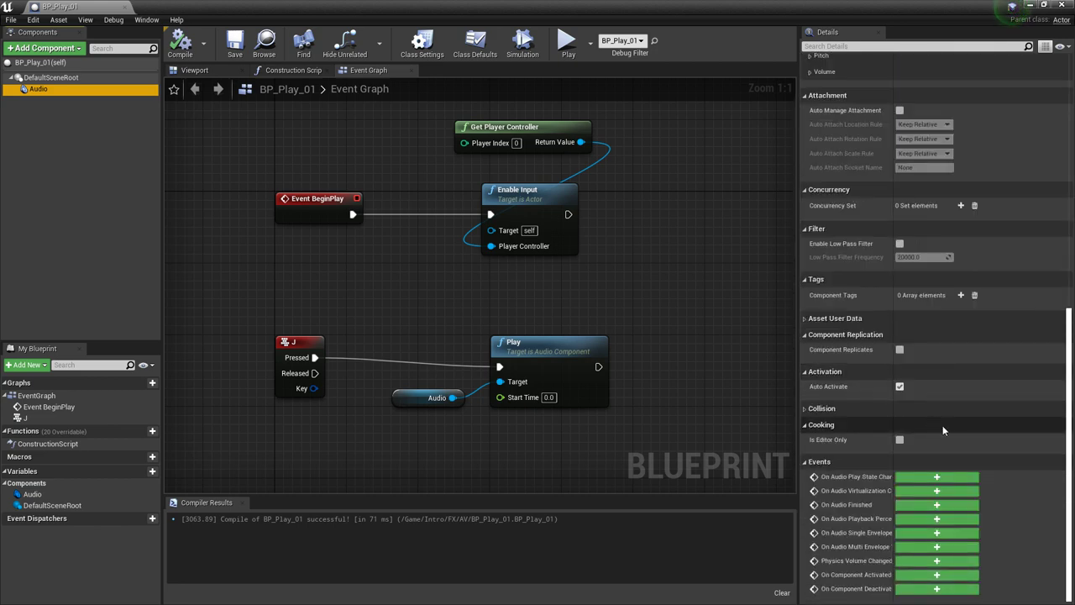
left_click(899, 387)
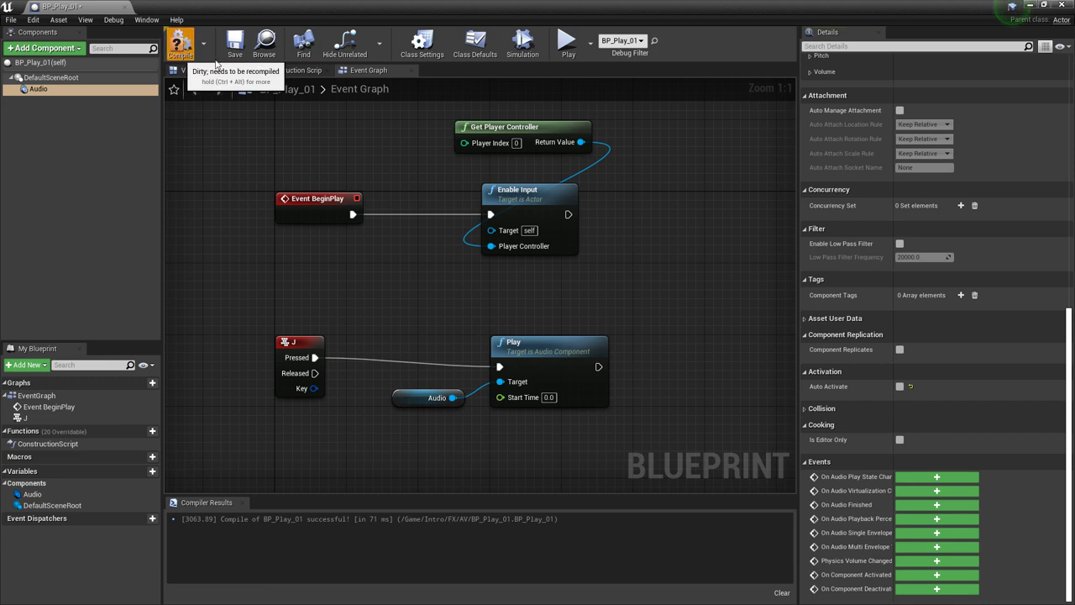
left_click(179, 42)
Return to the level, play it in the editor to test the sound without auto activation, and stop the simulation.
left_click(1029, 8)
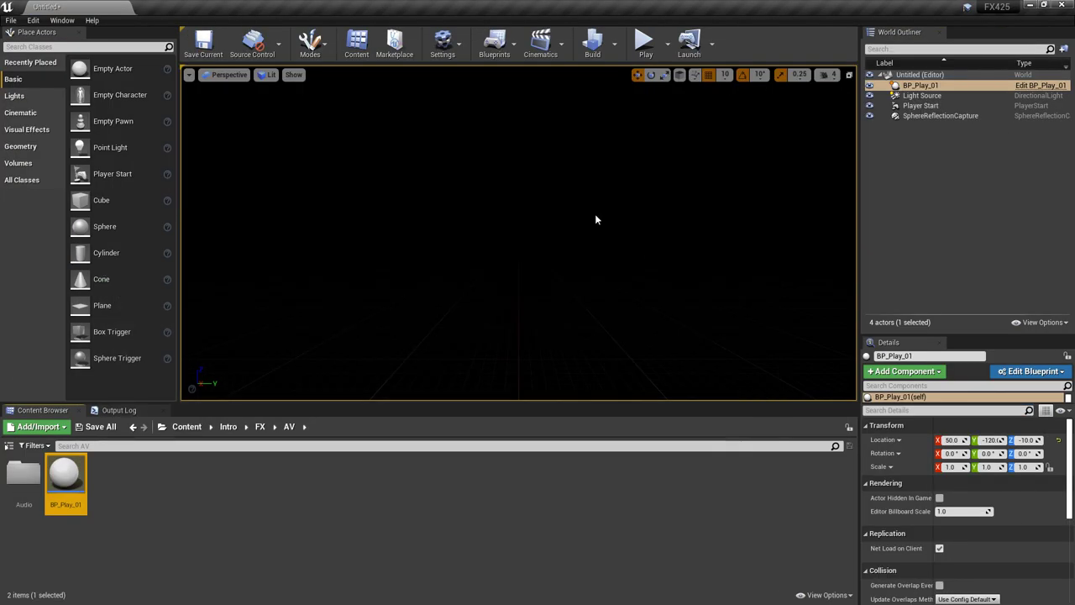
left_click(643, 42)
left_click(558, 294)
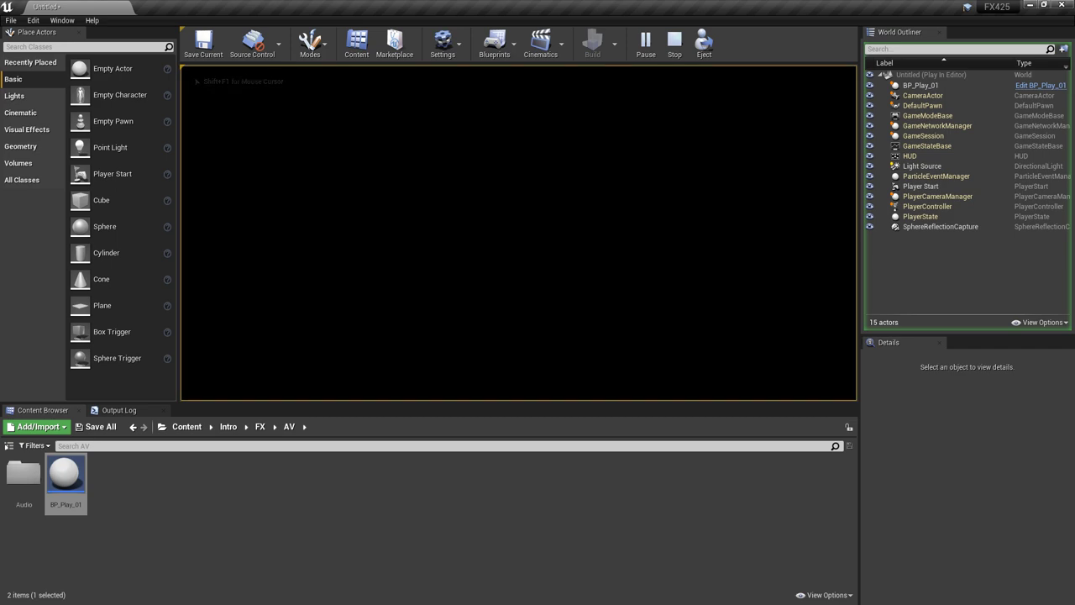
key("Escape")
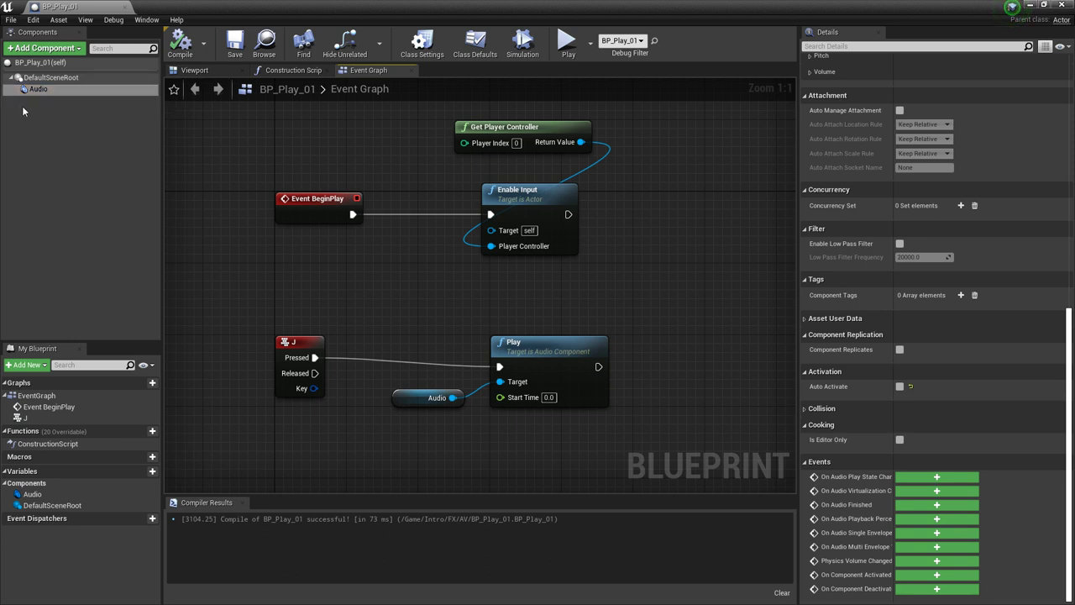
Add an On Audio Single Envelope Value event for the Audio component, watch its Envelope Value output, and compile.
left_click(54, 91)
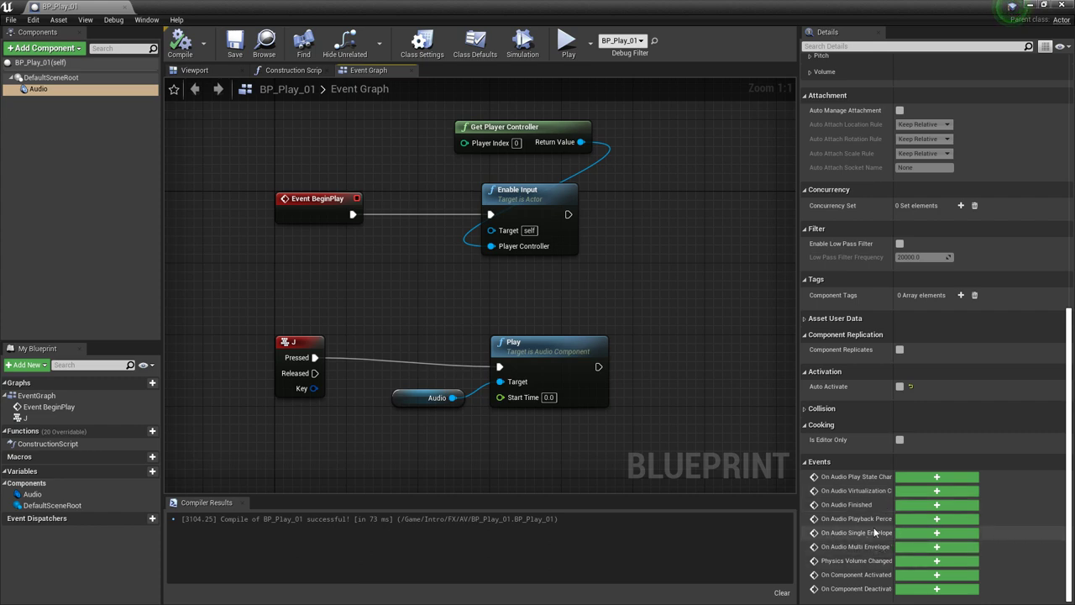
left_click(925, 534)
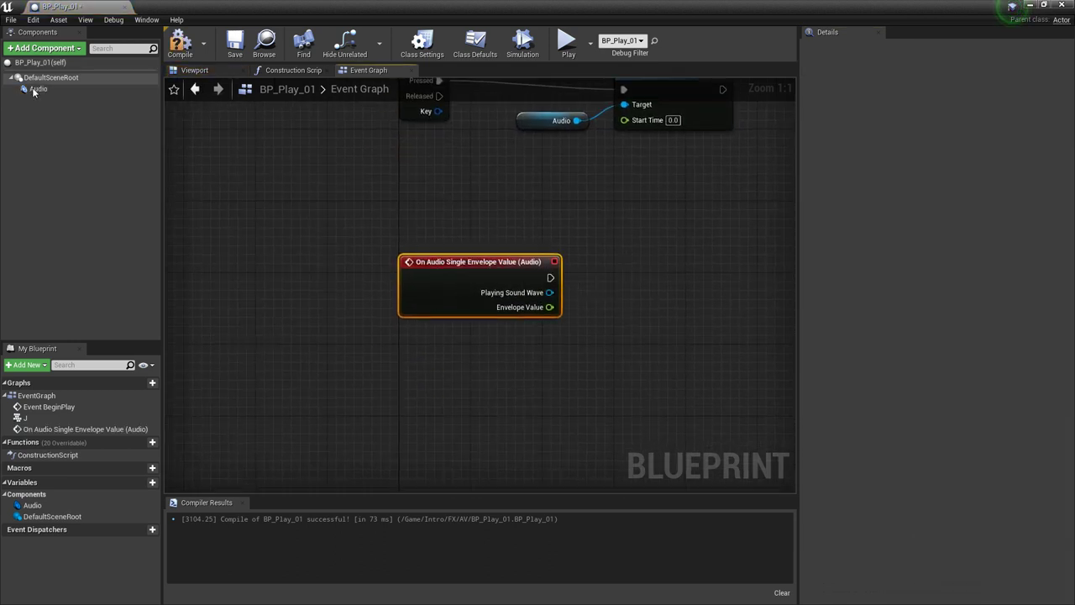
right_click_drag(603, 292, 556, 332)
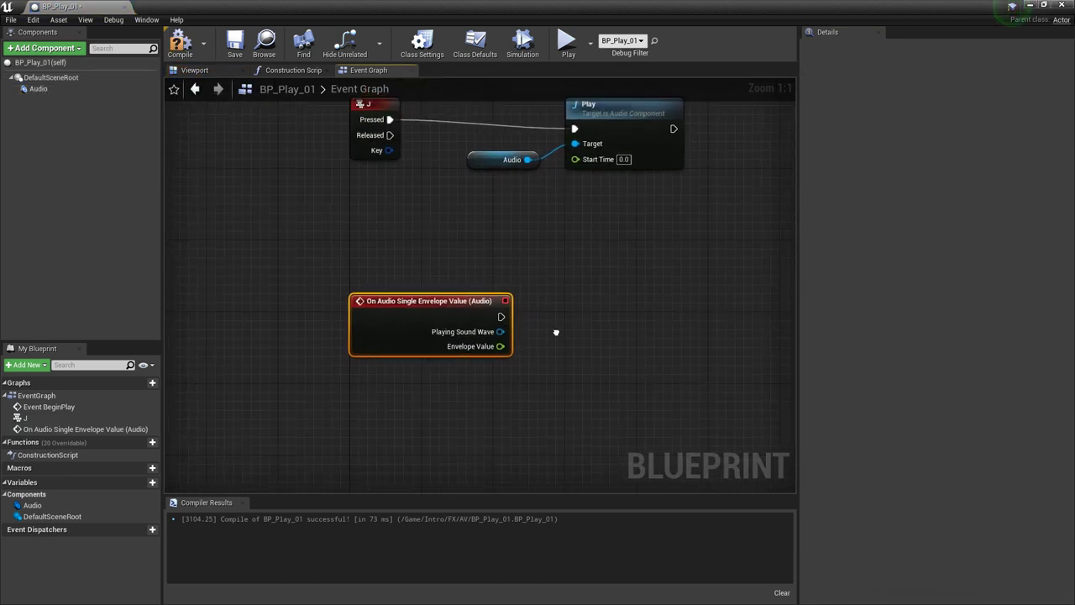
right_click(468, 346)
left_click(510, 390)
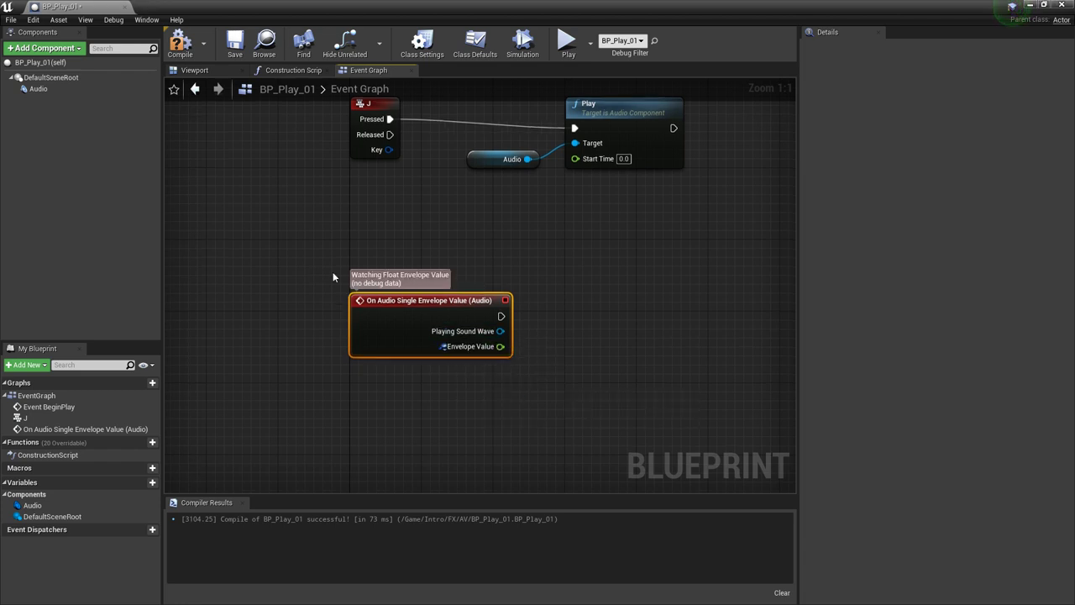
left_click(180, 46)
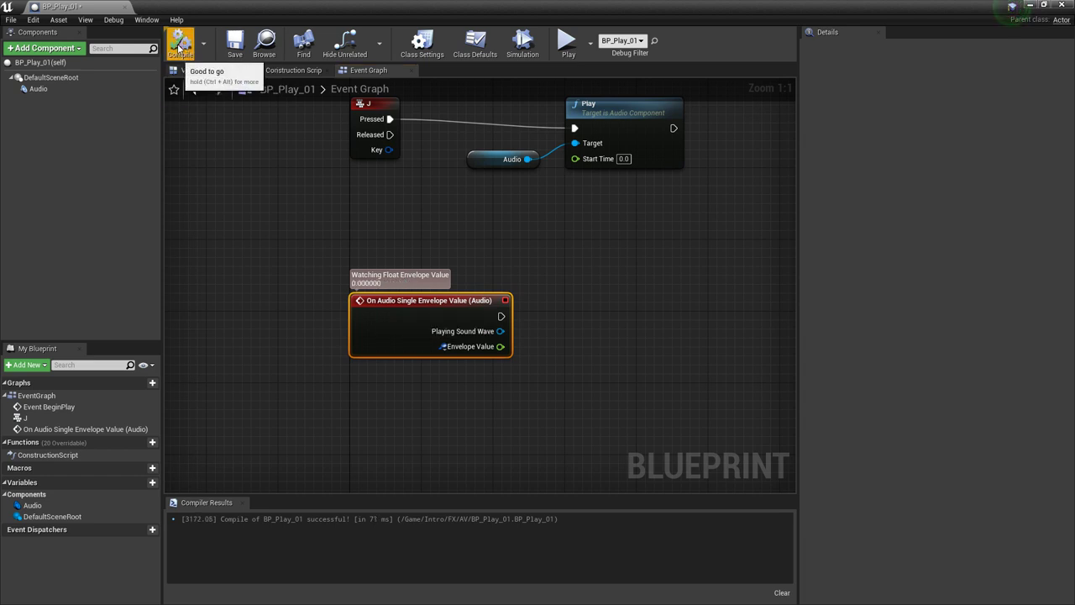
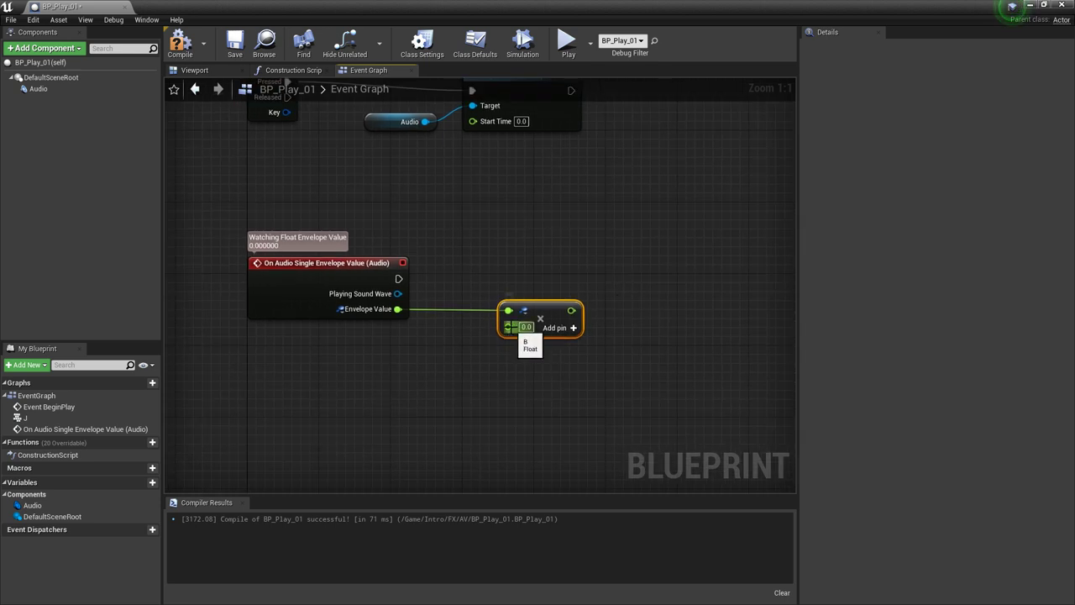
Feed the multiply node's second input from a new float * float node below it, with its first value set to 1000.
left_click_drag(508, 327, 417, 385)
type("mul")
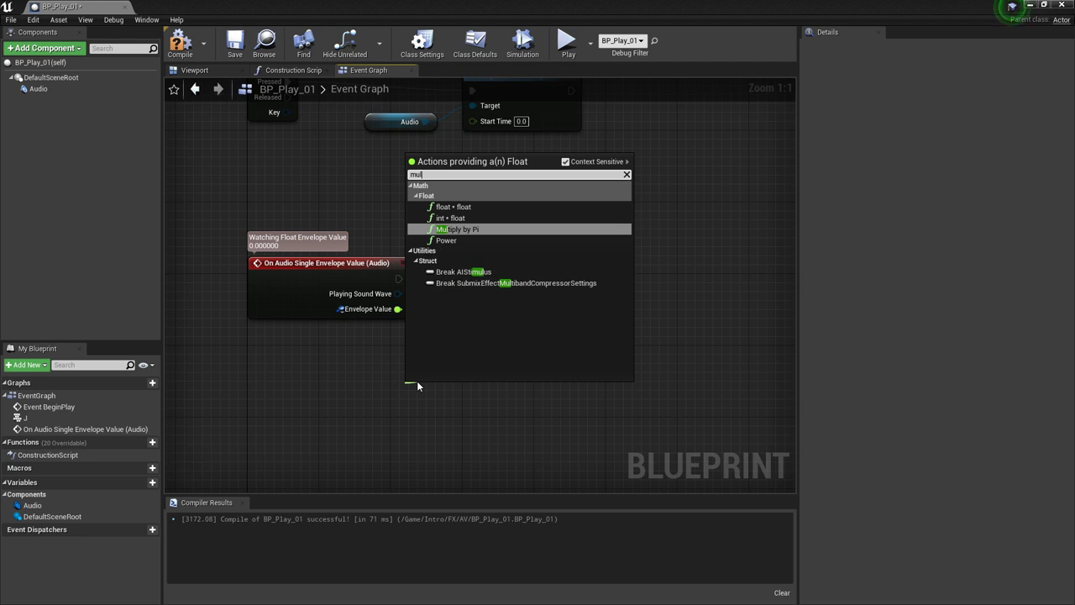
key("Up")
key("Up")
key("Return")
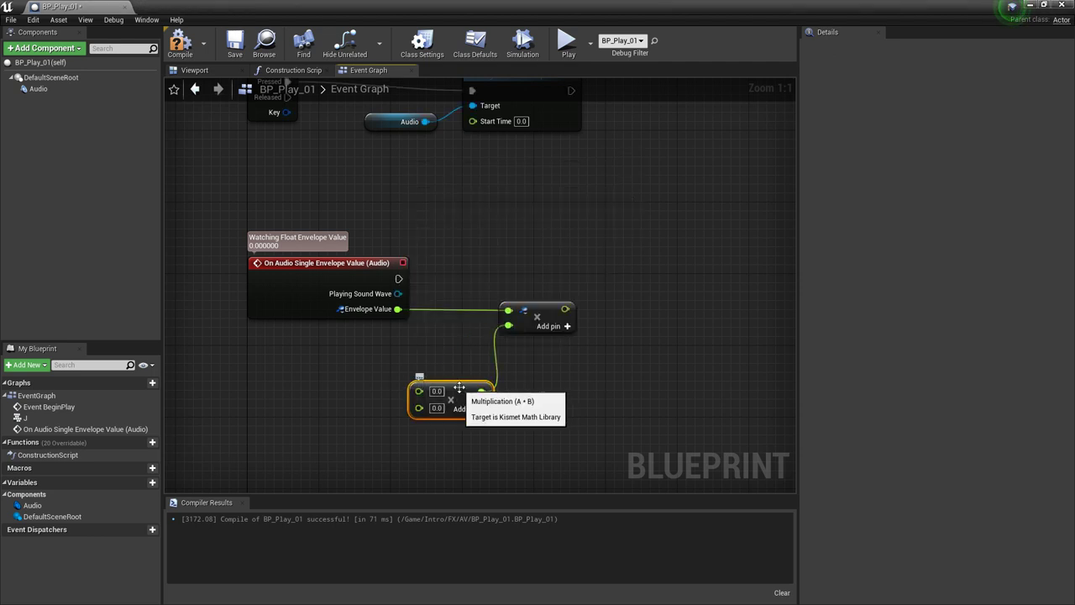
left_click_drag(423, 382, 371, 367)
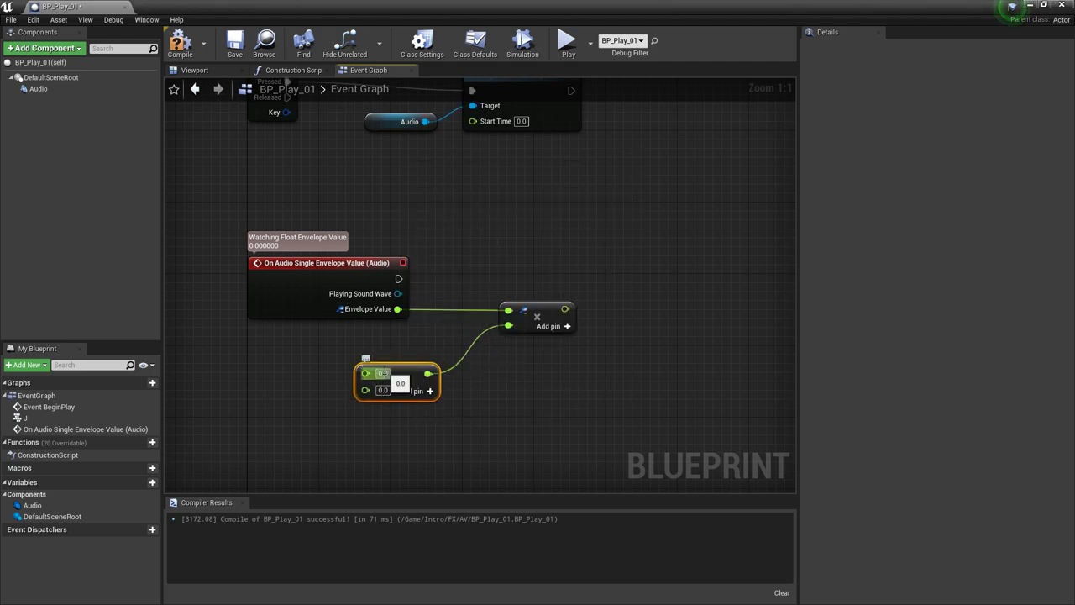
type("1000")
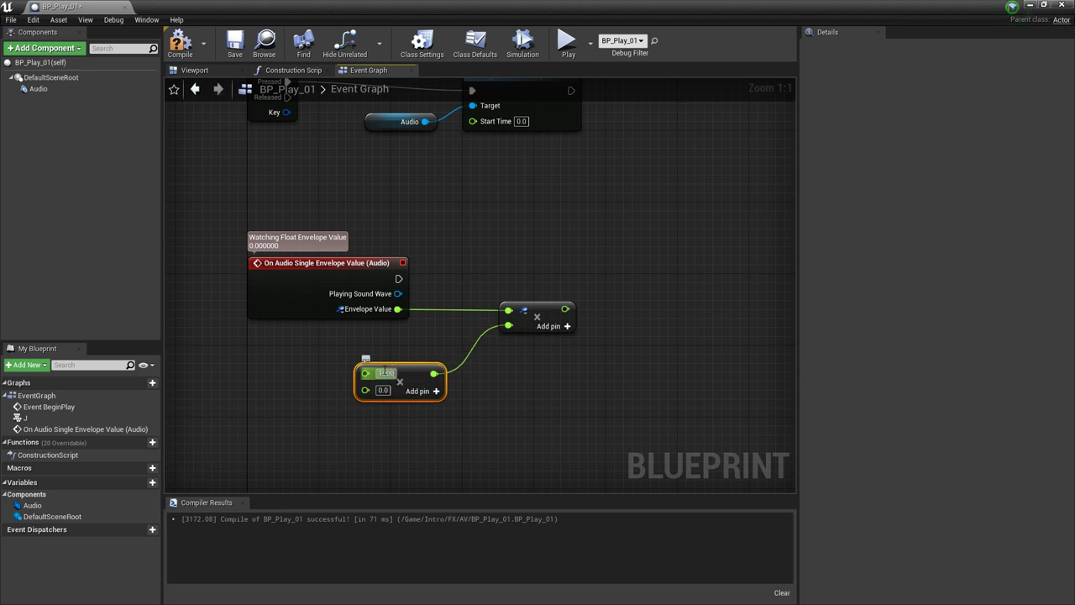
key("Return")
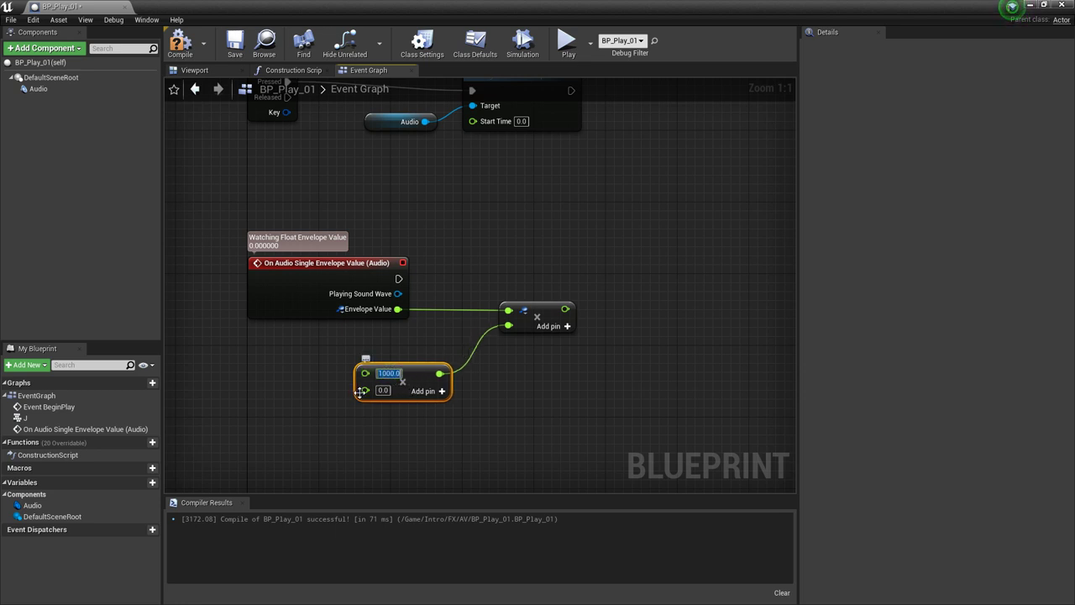
Promote the new multiply node's second input to a variable named Strength, and compile to give it a default value of 4.
right_click(365, 391)
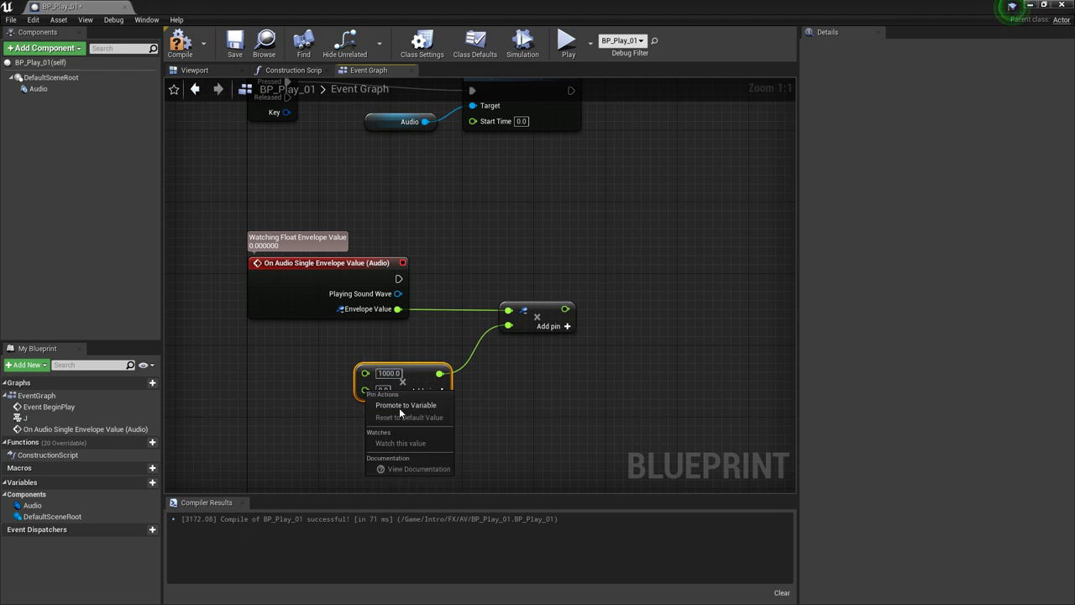
left_click(402, 407)
type("Str")
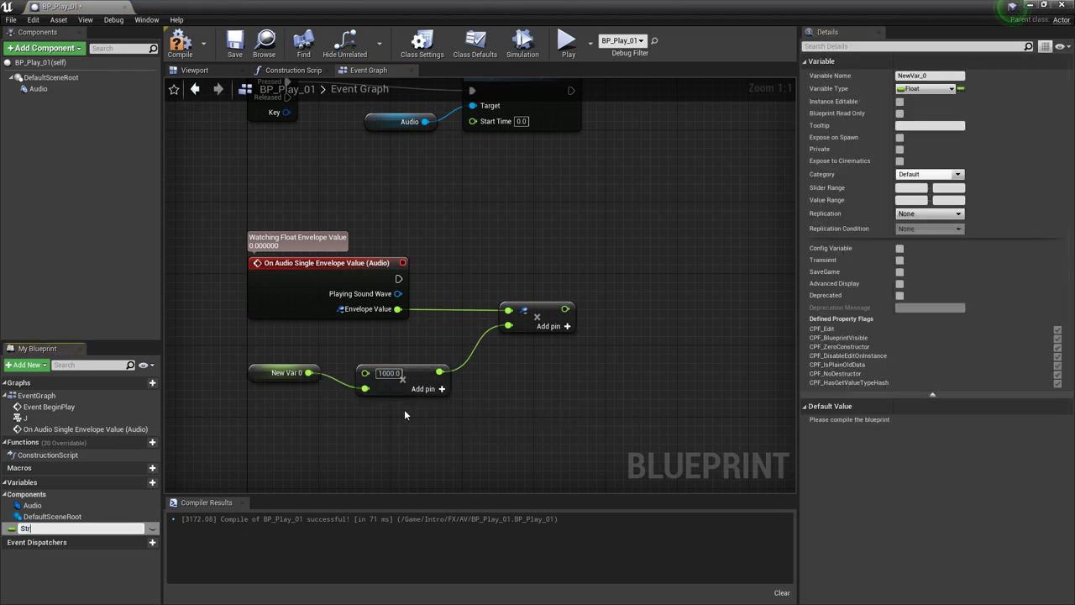
type("ength")
key("Return")
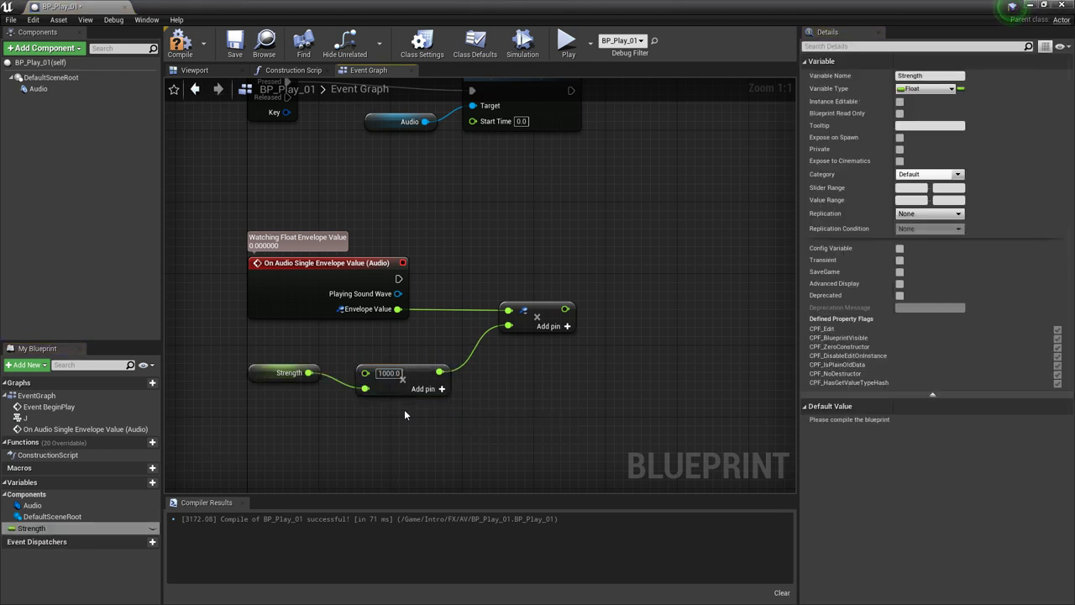
left_click(180, 42)
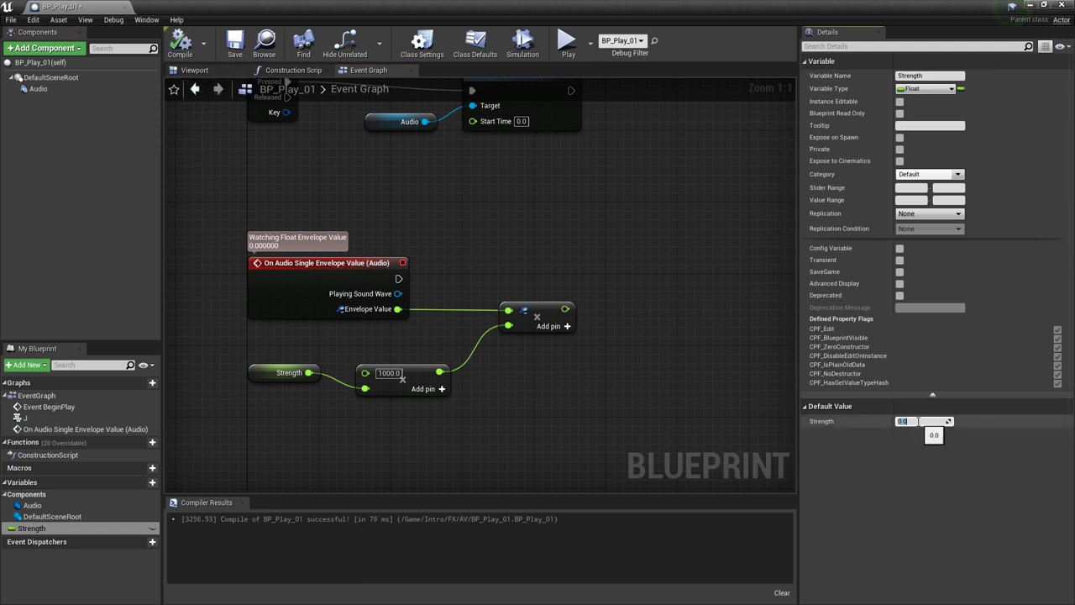
left_click(917, 421)
type("4")
key("Return")
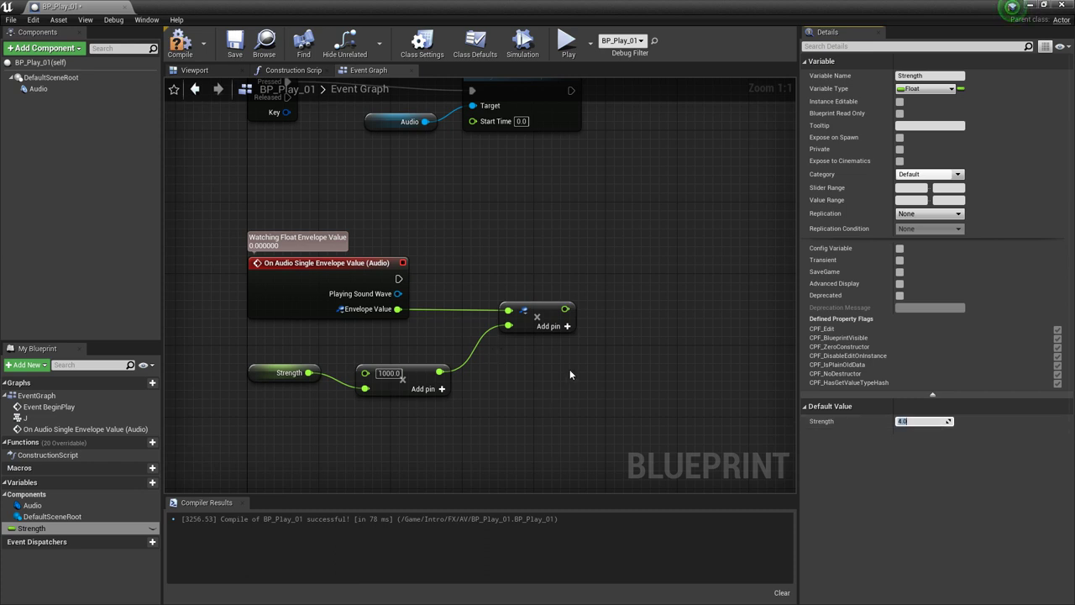
Add a Print String node triggered by the envelope event, and connect the final multiplication result to its In String input.
right_click_drag(539, 373, 487, 387)
left_click_drag(345, 293, 594, 290)
type("print string")
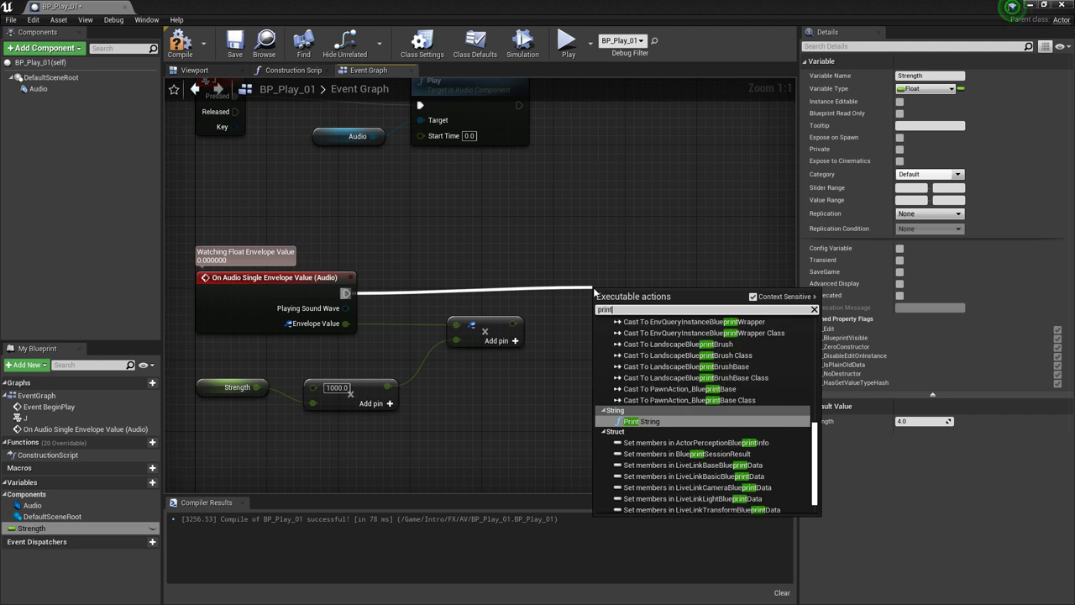
key("Return")
left_click_drag(614, 292, 632, 274)
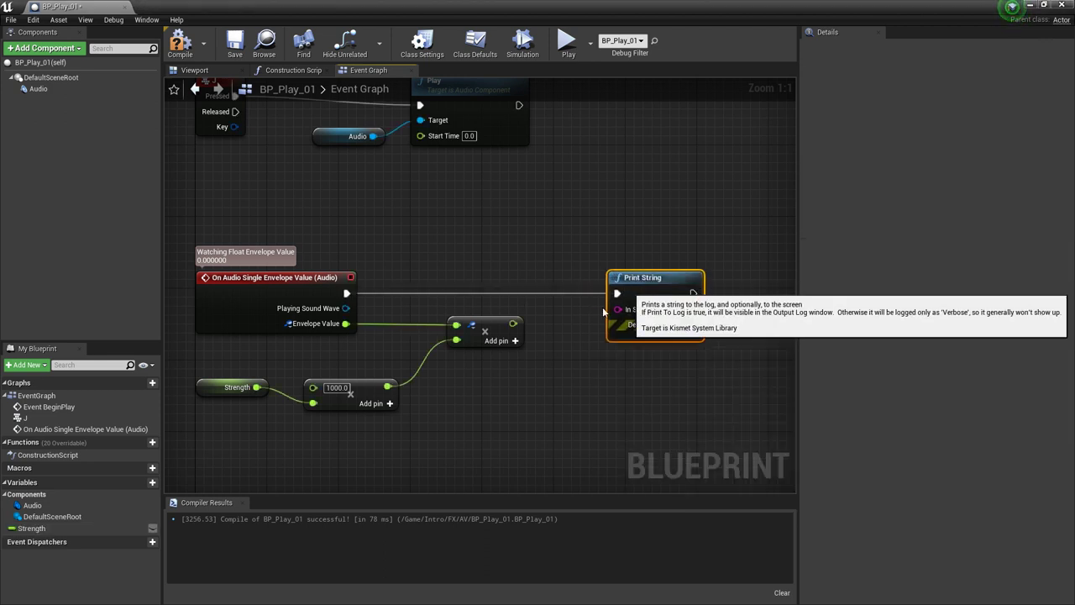
left_click_drag(511, 322, 619, 309)
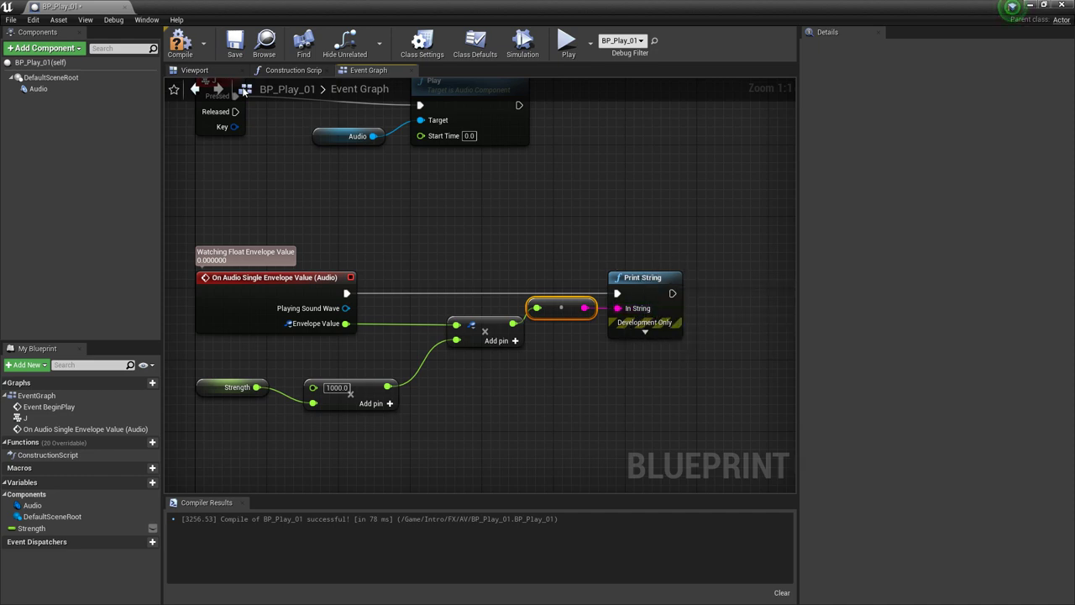
Compile and save the Blueprint, play the level in the editor to test the printed envelope values, and stop the simulation.
left_click(180, 42)
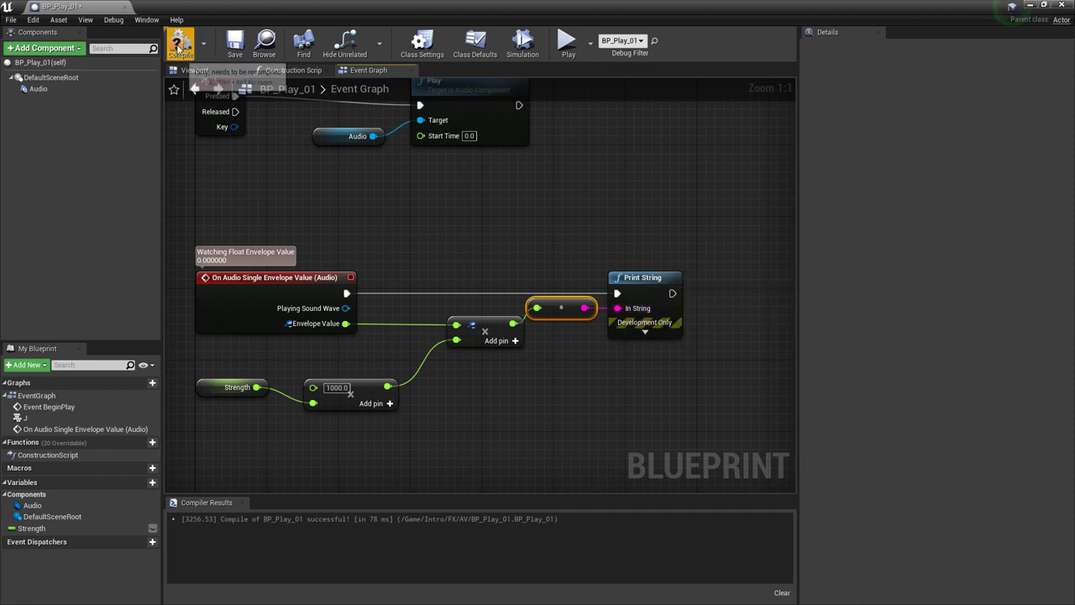
left_click(234, 46)
left_click(1029, 5)
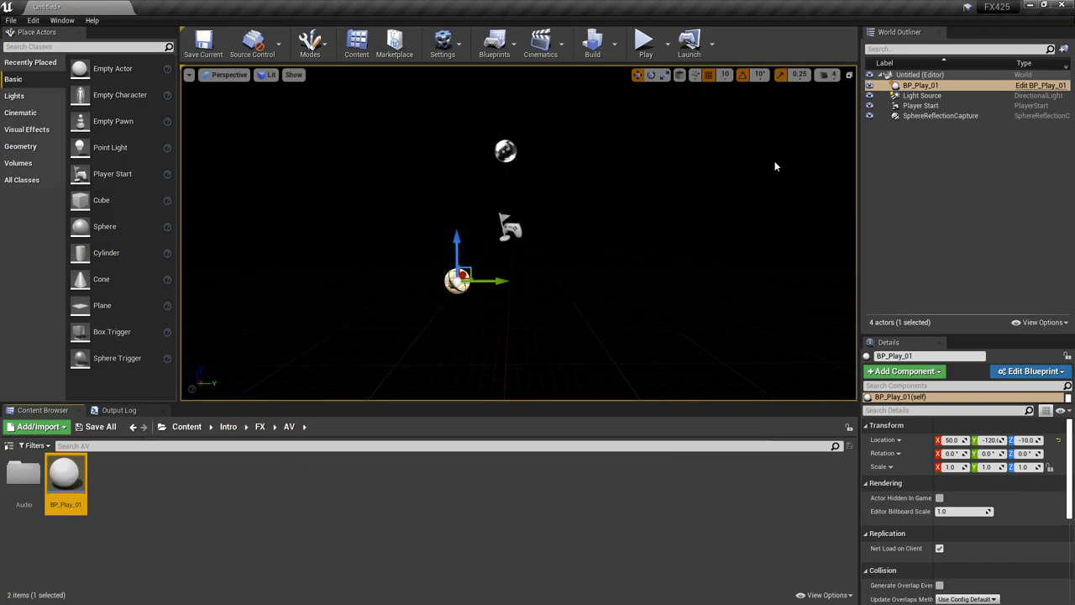
left_click(643, 40)
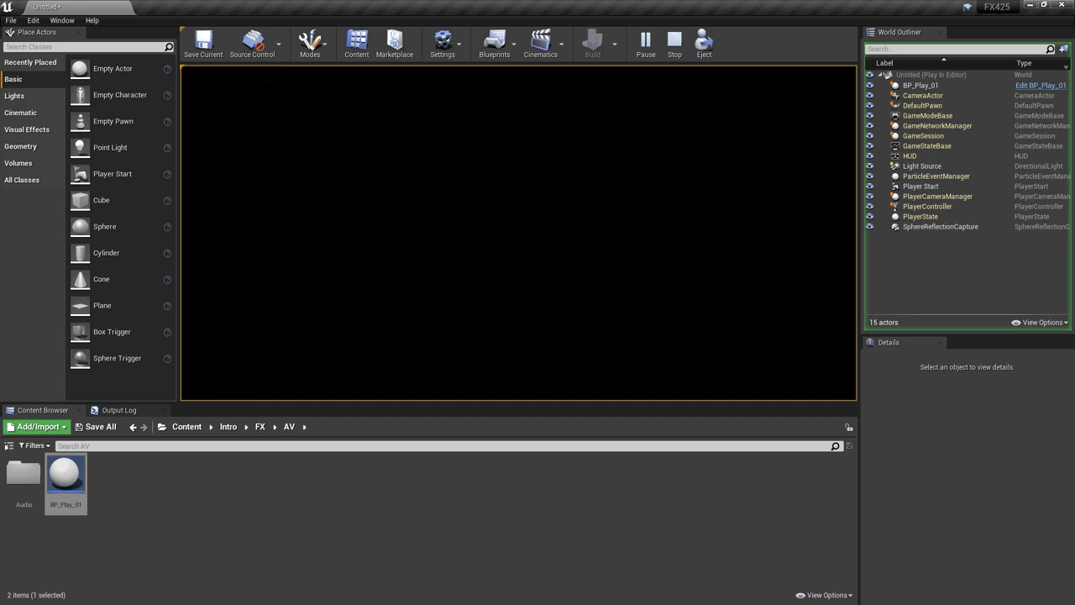
key("Escape")
Reopen BP_Play_01, set the Strength variable's default value to 10, and compile.
double_click(66, 477)
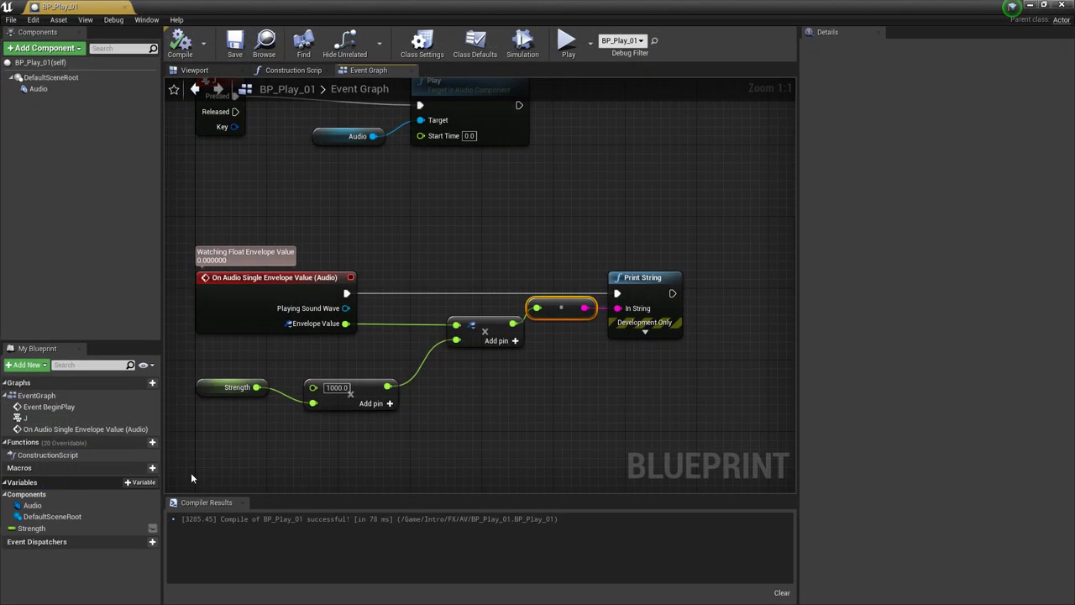
left_click(216, 387)
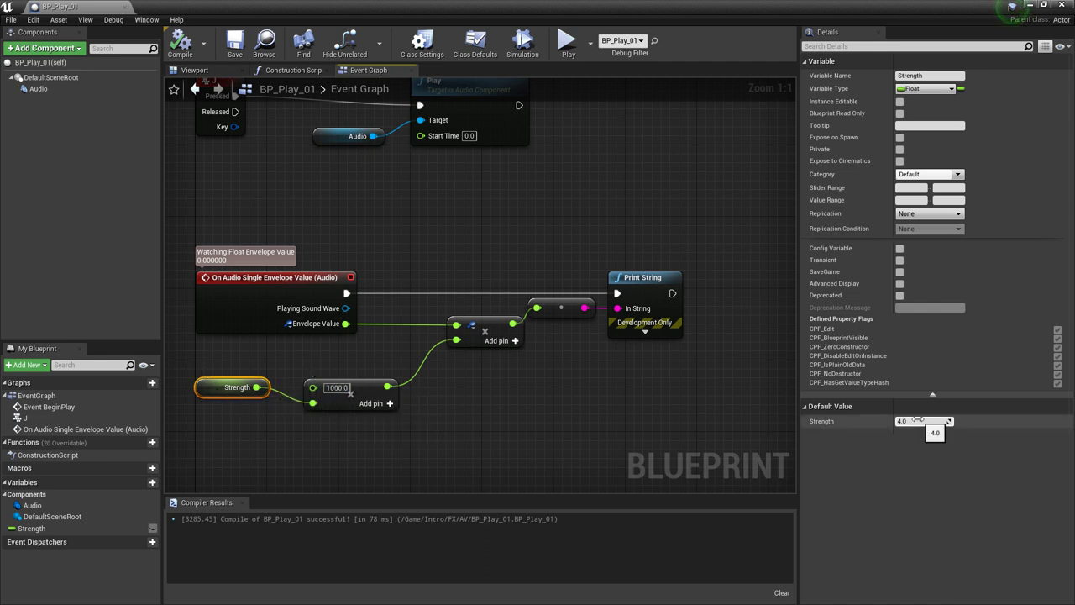
left_click(916, 420)
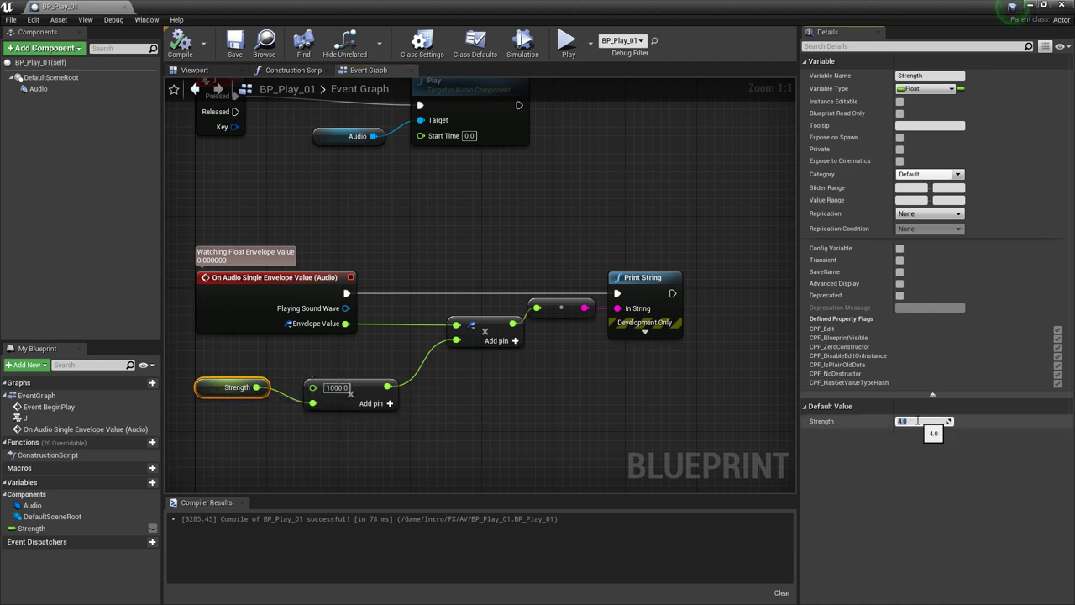
type("10")
key("Return")
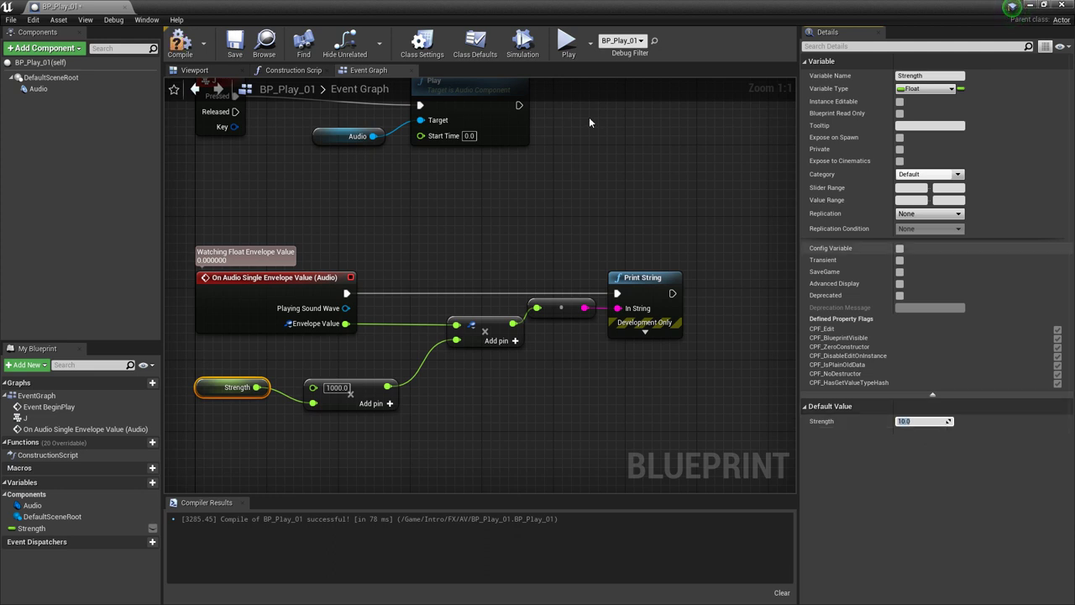
left_click(181, 42)
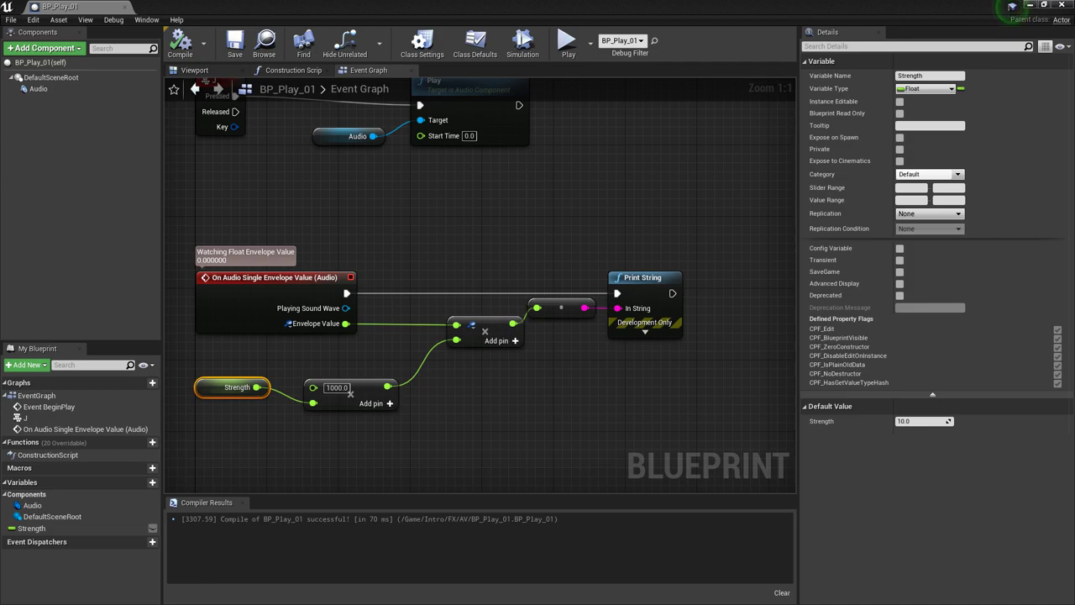
Create a Niagara Emitter from the Empty template in the AV folder and name it NE_Play_01.
left_click(1031, 5)
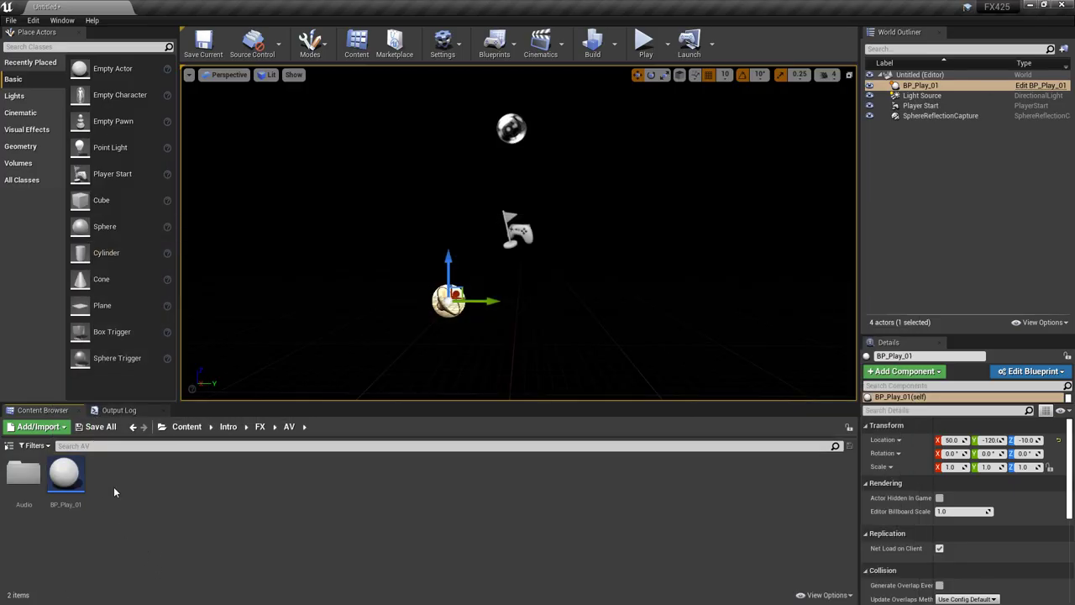
right_click(113, 486)
mouse_move(154, 395)
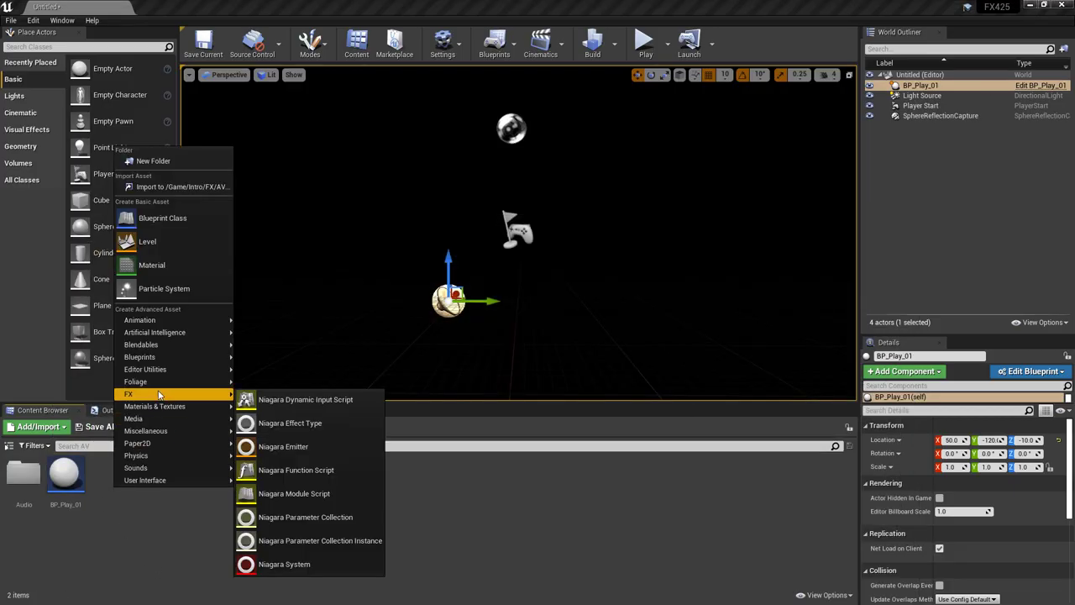
left_click(294, 448)
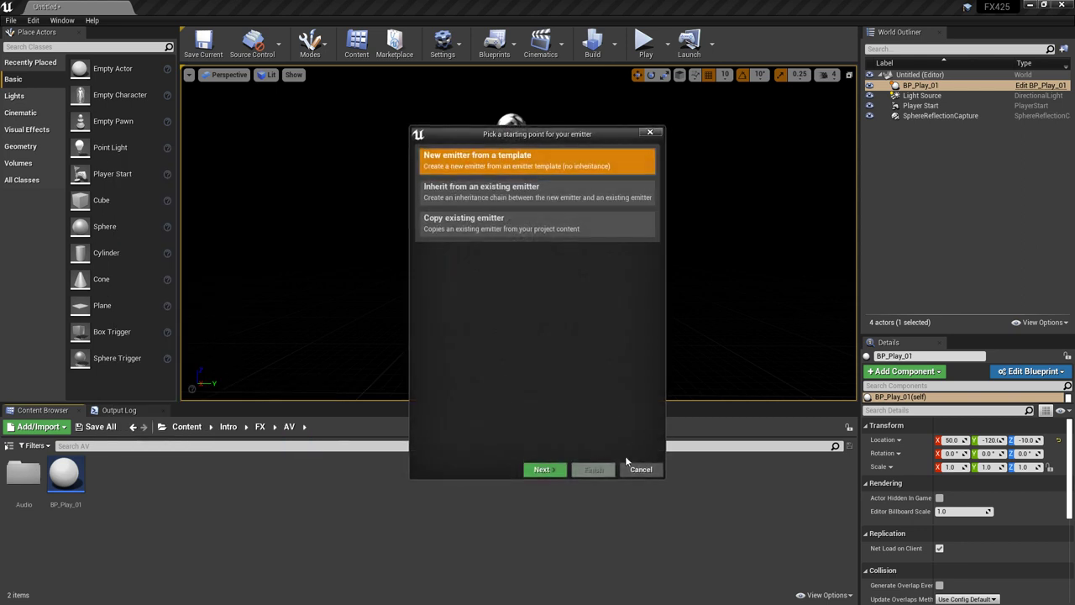
left_click(540, 470)
left_click(512, 324)
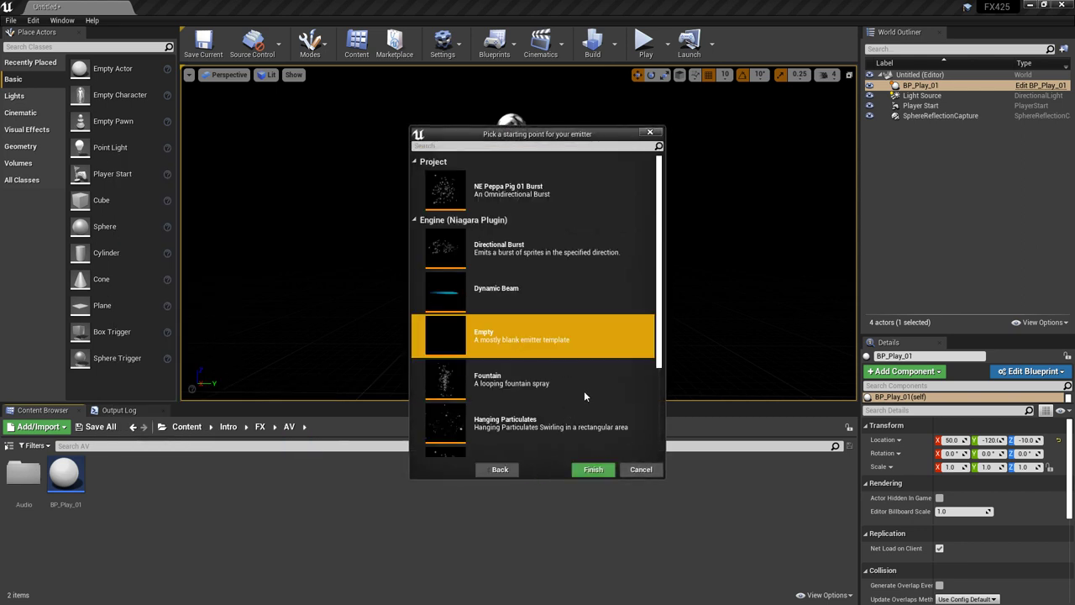
left_click(595, 470)
type("NE_Pla")
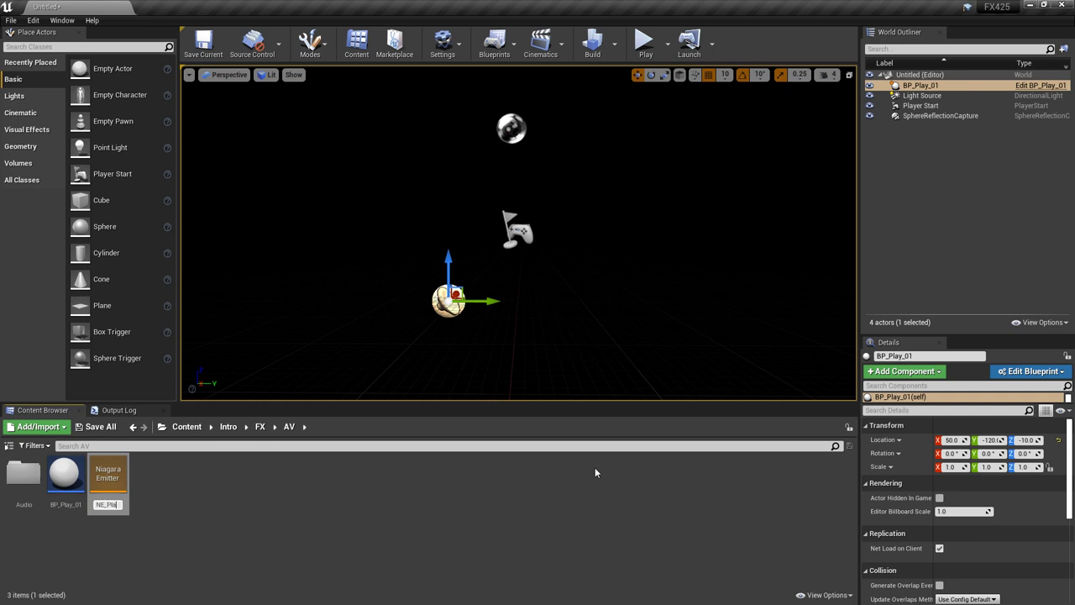
type("y_01")
key("Return")
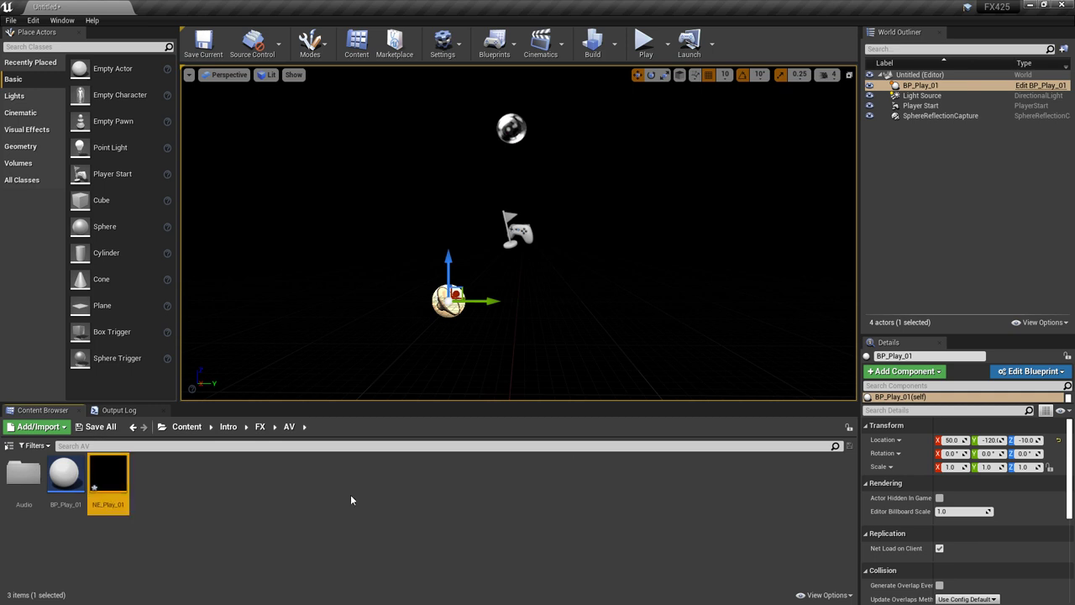
Open NE_Play_01 and add a Spawn Burst Instantaneous module to Emitter Update with a Spawn Count of 500.
double_click(103, 469)
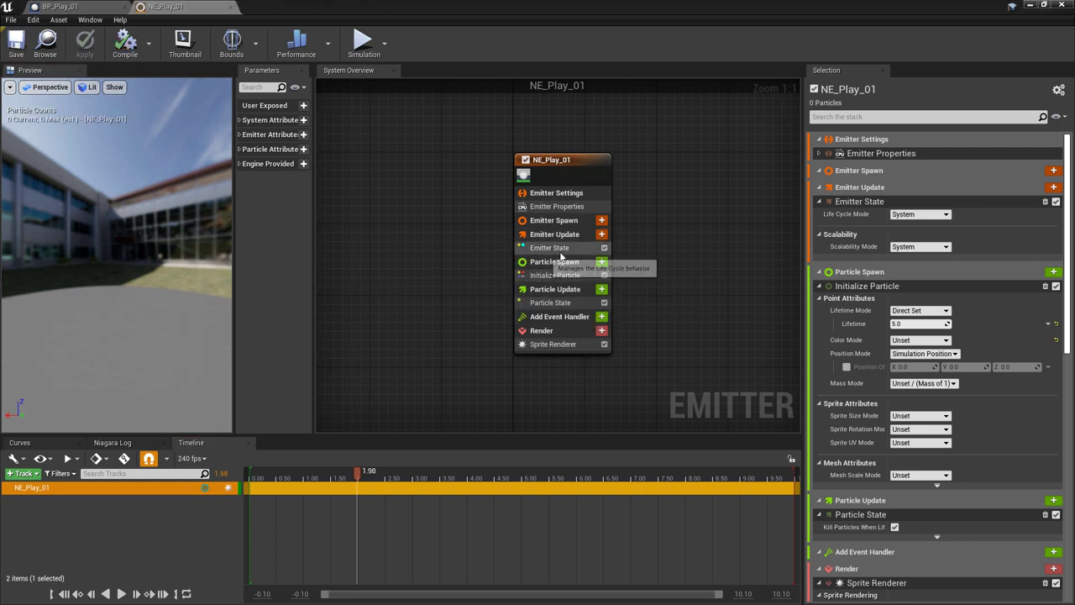
left_click(601, 235)
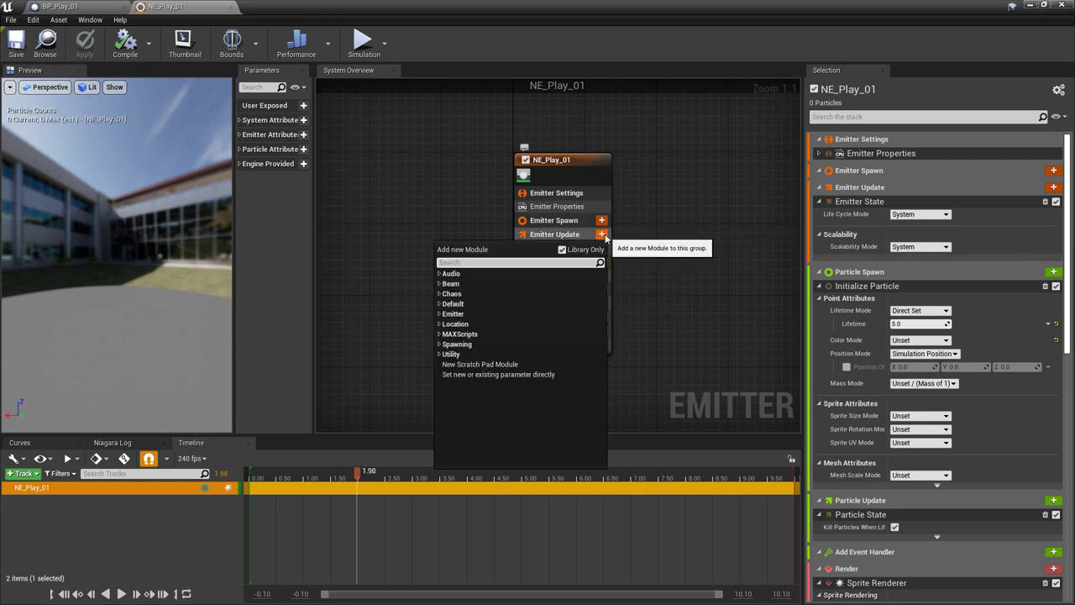
type("Spawn")
key("Up")
key("Up")
key("Up")
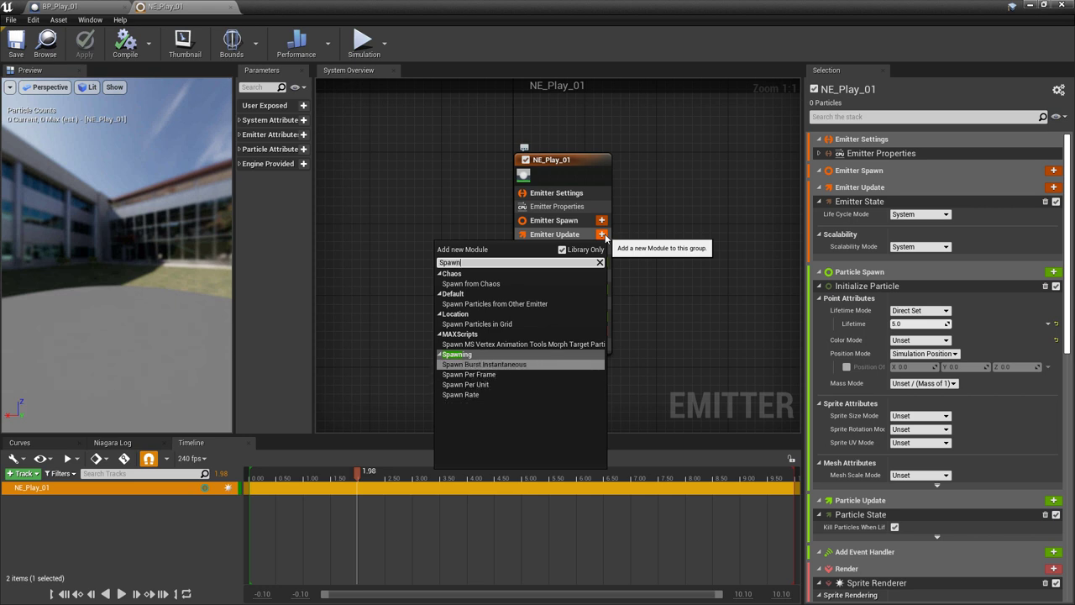
key("Return")
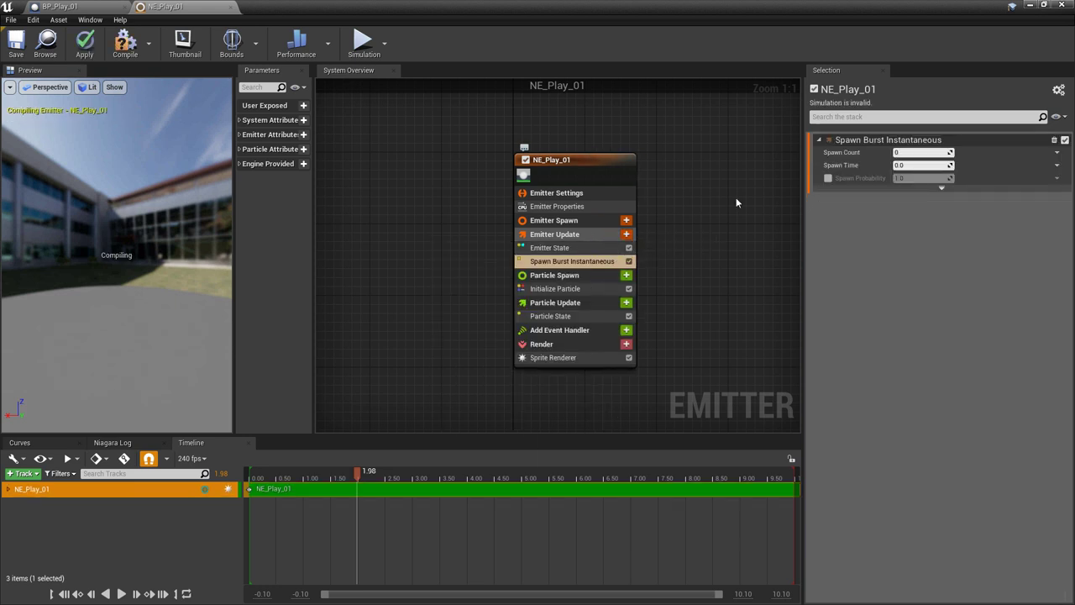
left_click(922, 152)
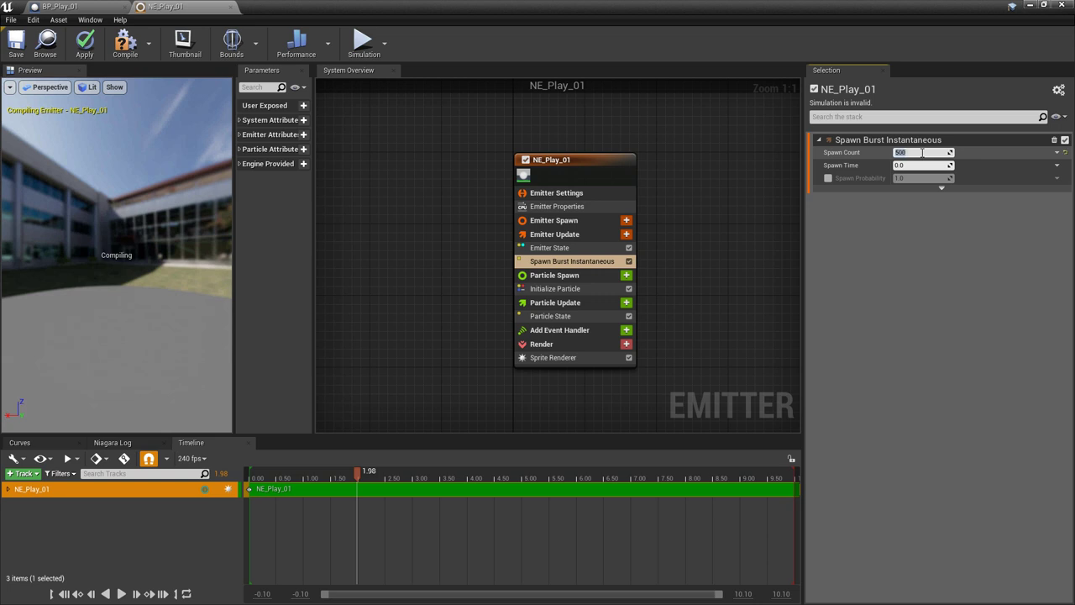
type("500")
key("Return")
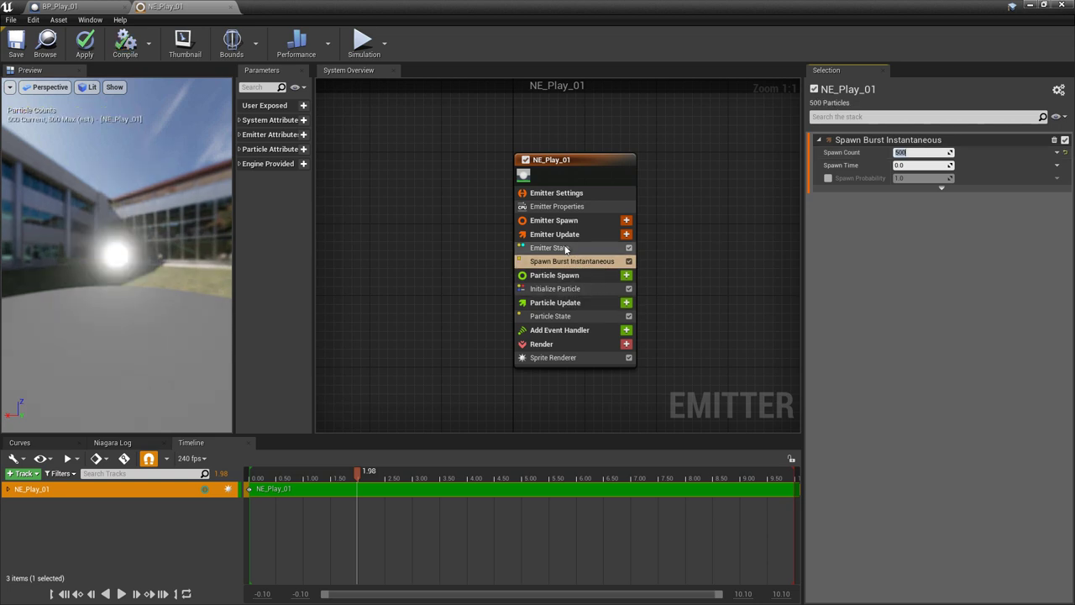
Set the Emitter State's Life Cycle Mode to Self, Loop Behavior to Once, and Loop Duration Mode to Infinite.
left_click(547, 248)
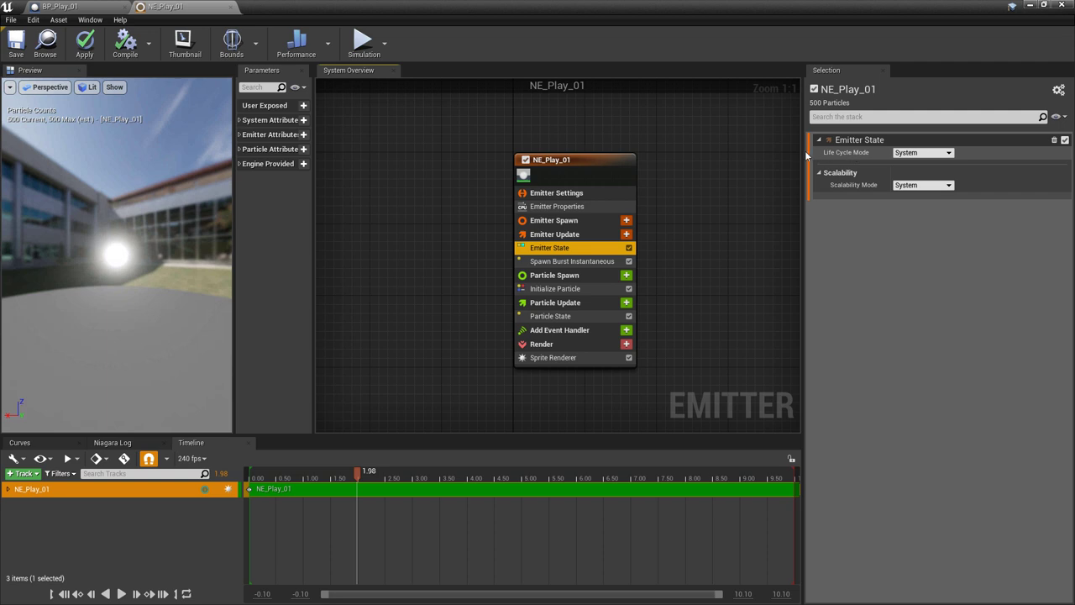
left_click(922, 152)
left_click(905, 175)
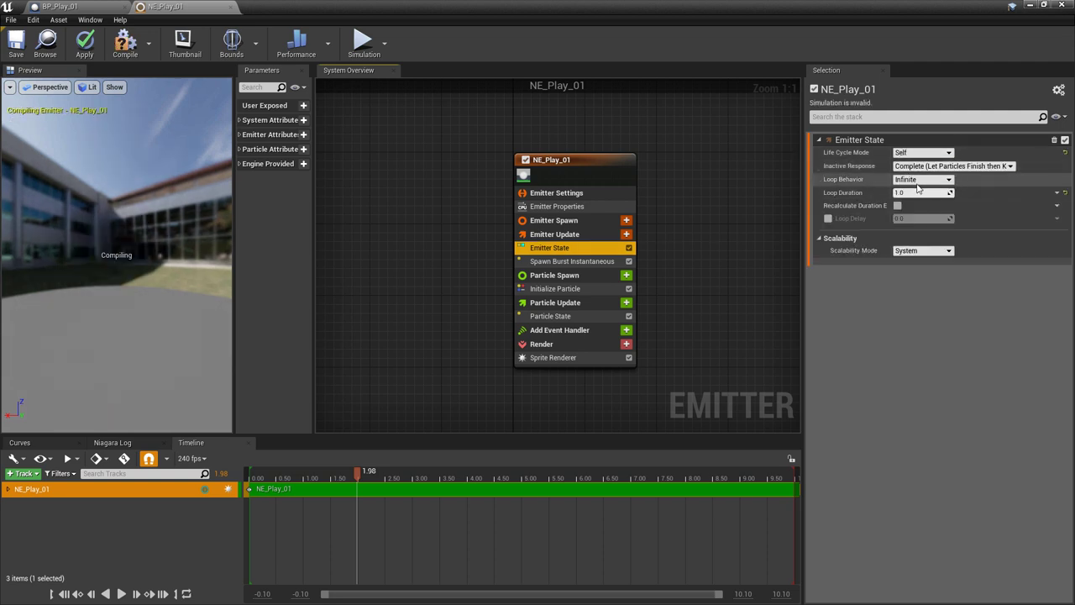
left_click(919, 180)
left_click(906, 199)
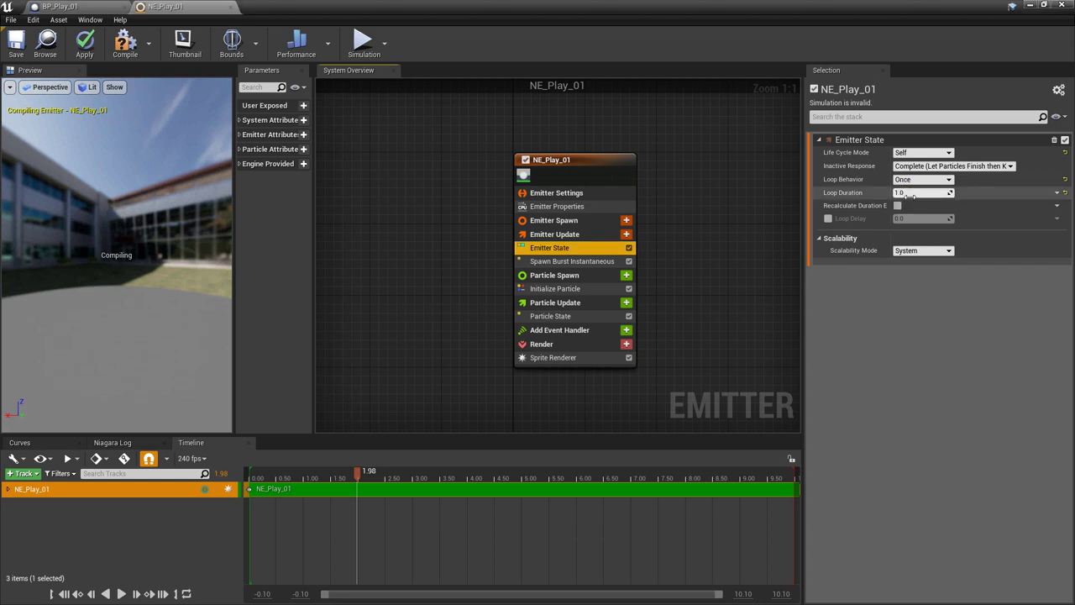
left_click(915, 193)
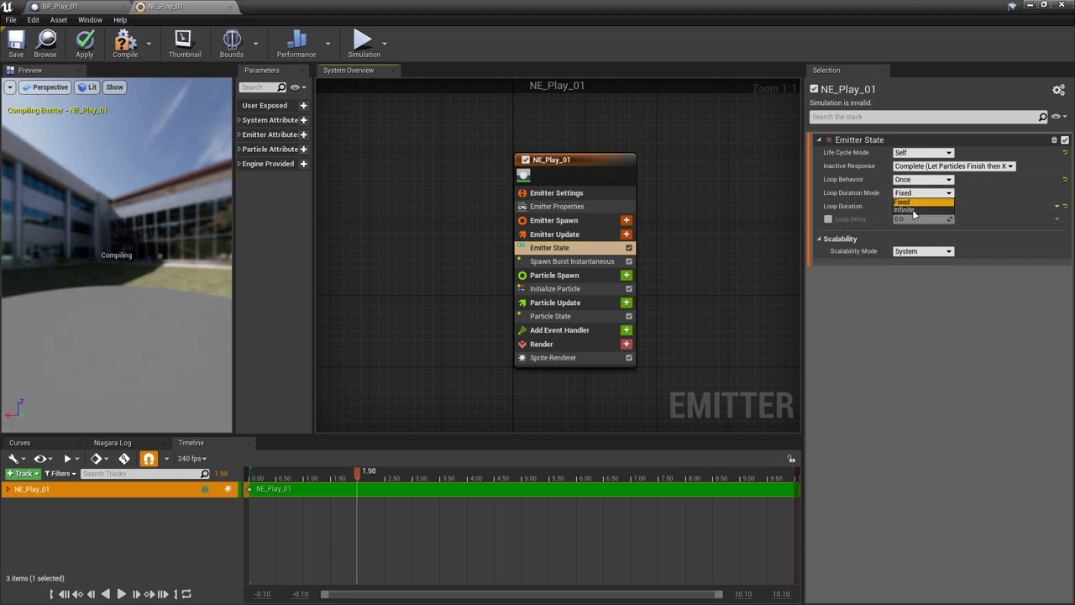
left_click(912, 211)
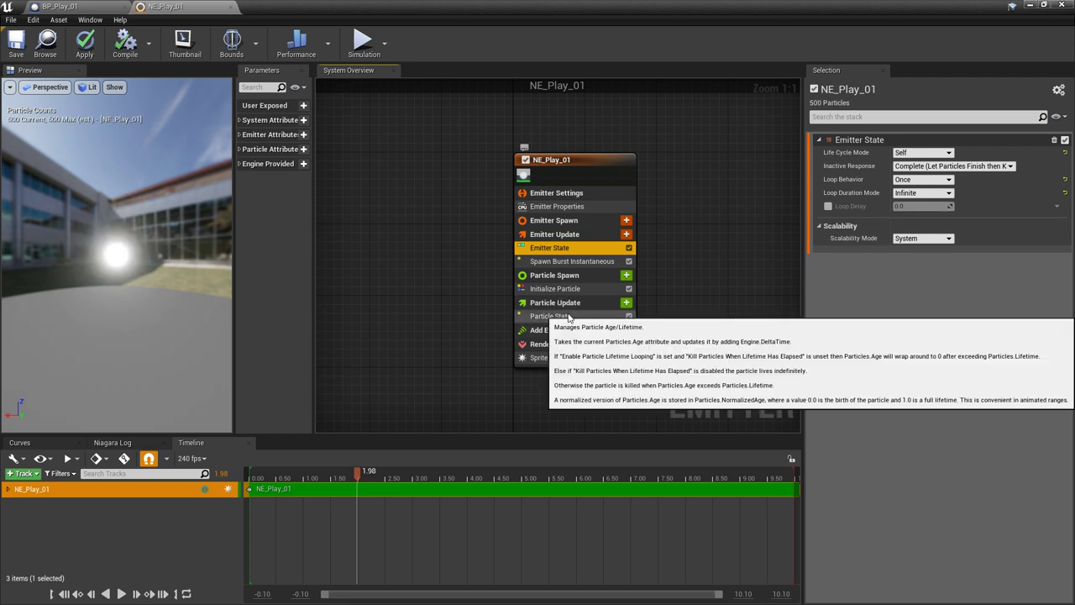
Disable Kill Particles When Lifetime Has Elapsed in the Particle State module and save the emitter.
left_click(593, 315)
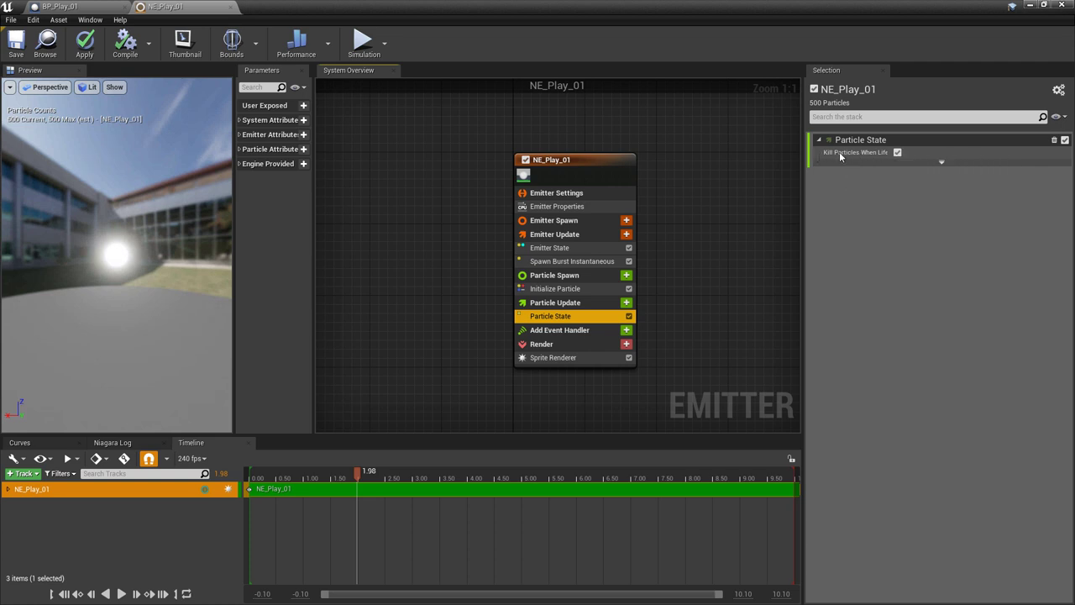
left_click(897, 153)
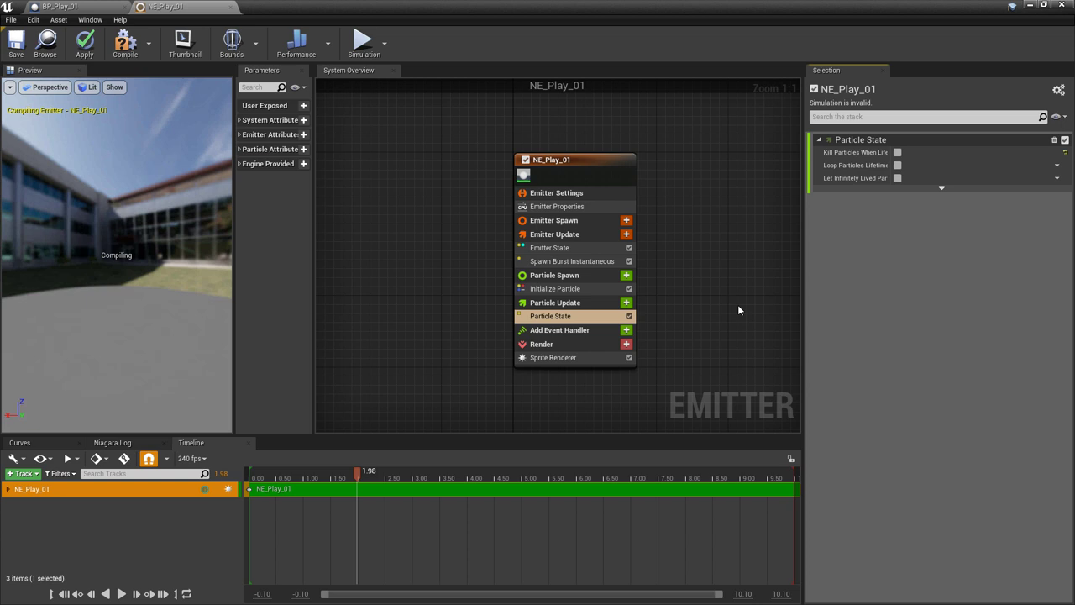
key("ctrl+s")
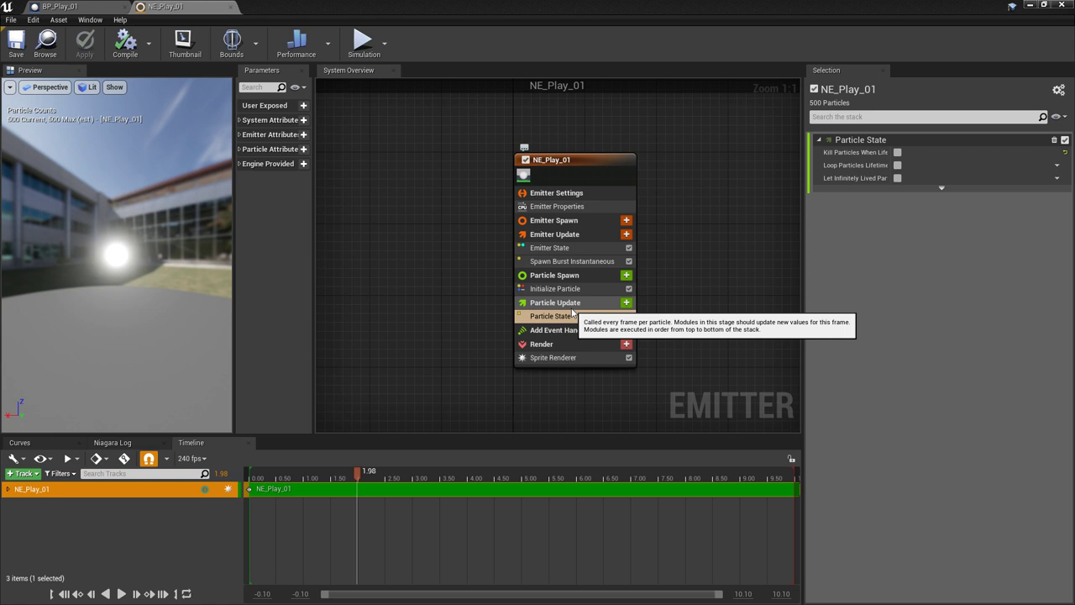
Add a Sphere Location module to Particle Update, enable its Surface Only Band option, and save the emitter.
left_click(625, 302)
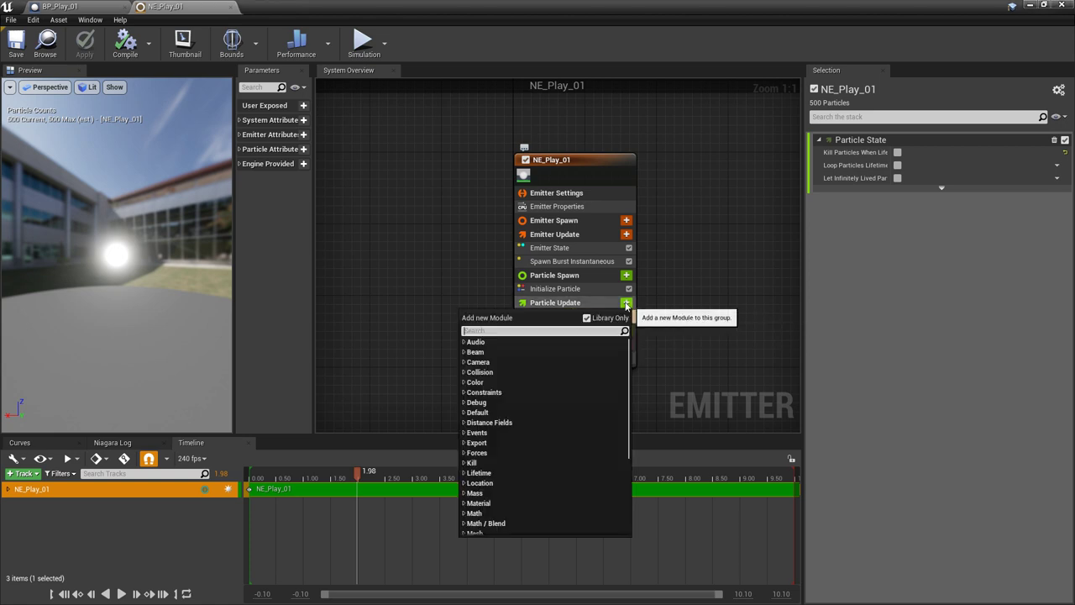
type("Spher")
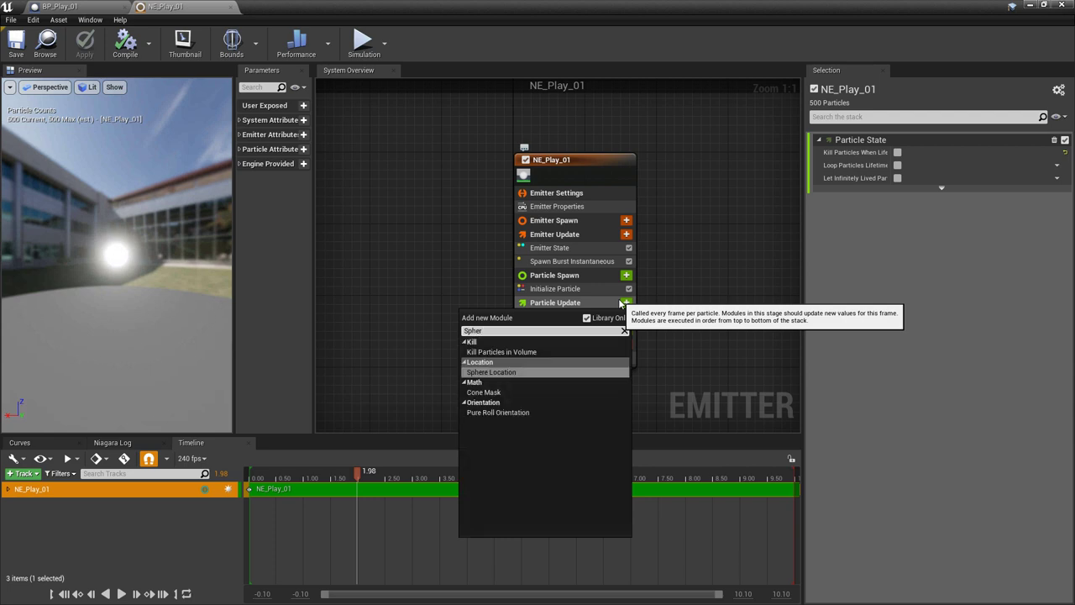
key("Return")
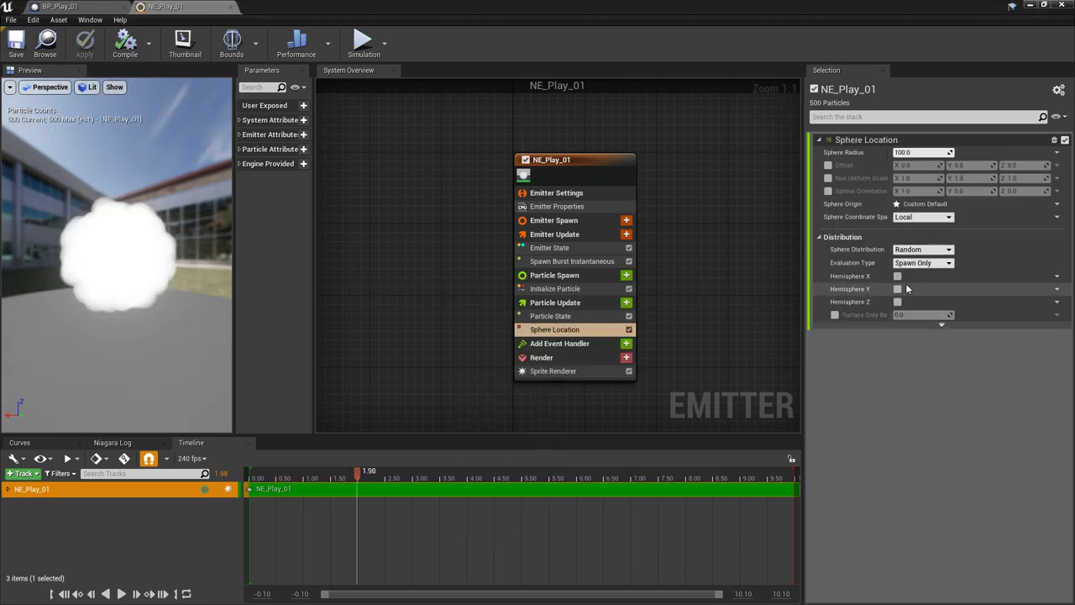
left_click(834, 314)
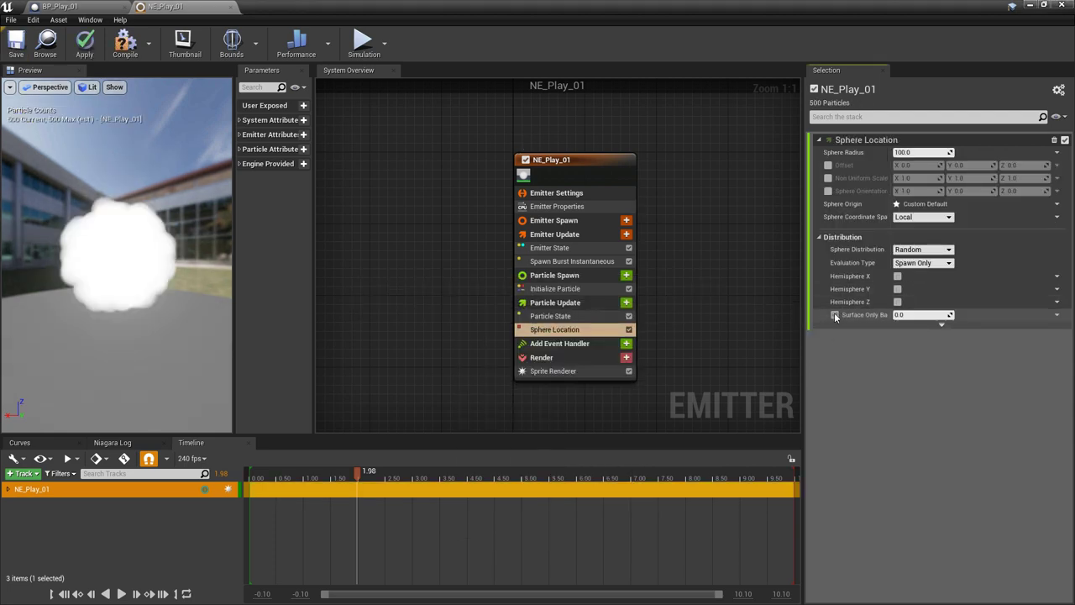
left_click(17, 44)
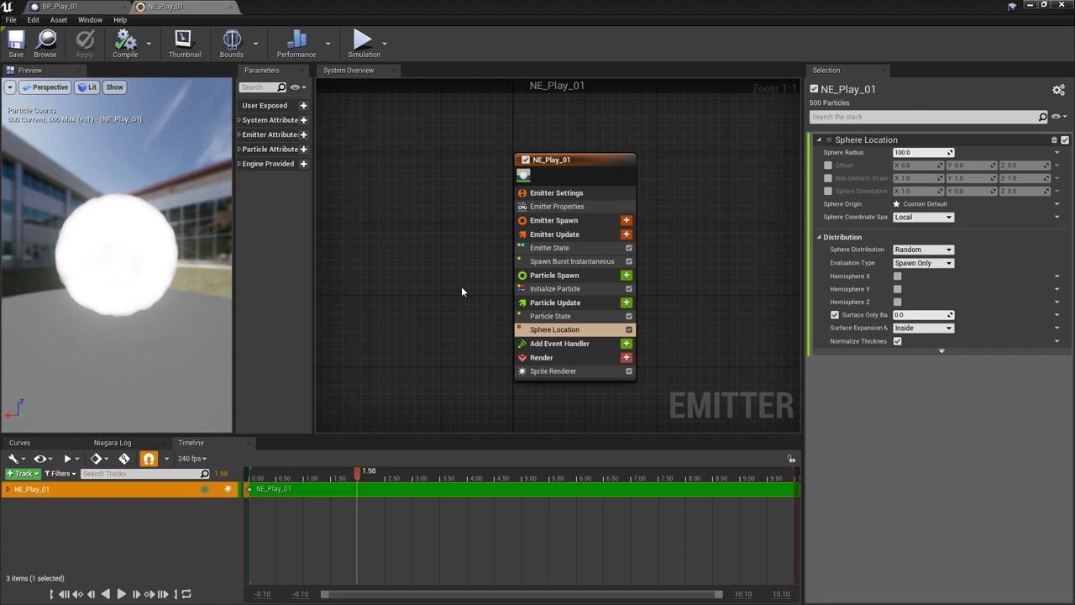
Set Initialize Particle's Sprite Size Mode to Uniform, then save the emitter and inspect the particle sphere in the preview.
left_click(523, 289)
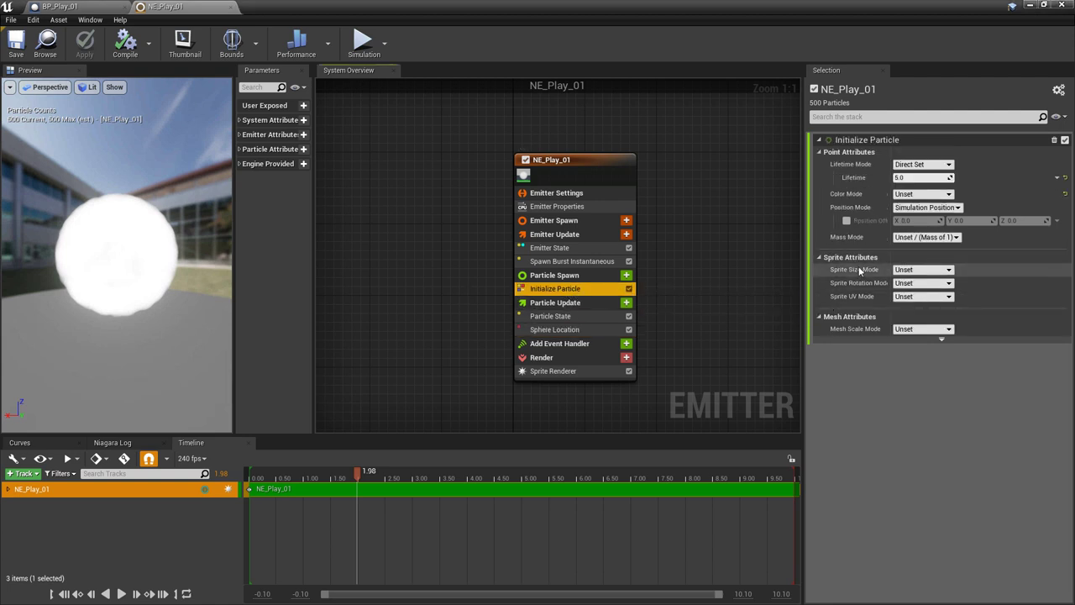
left_click(915, 269)
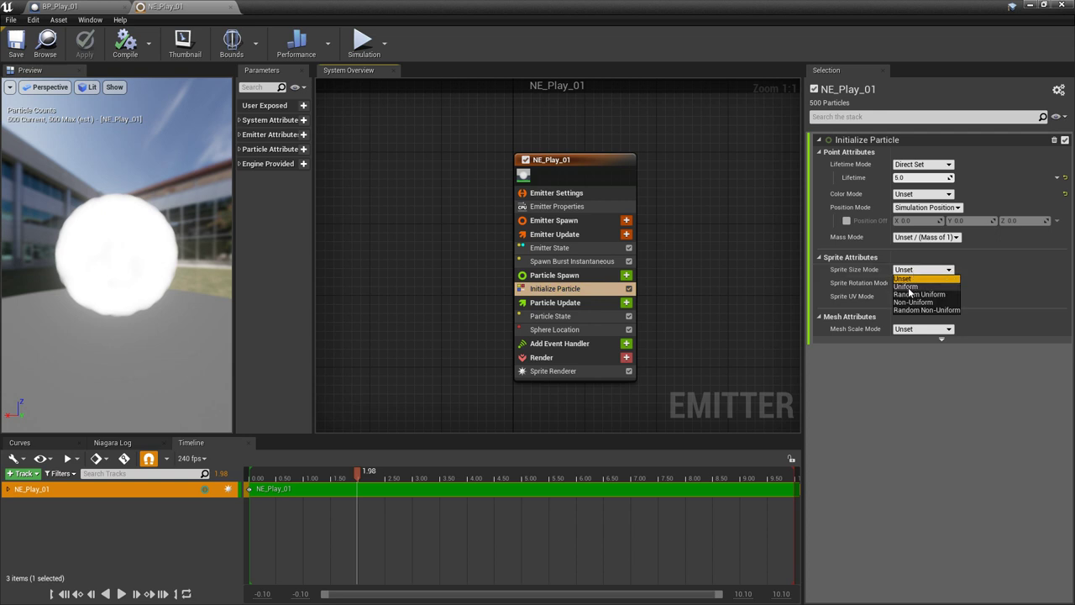
left_click(905, 286)
left_click(15, 42)
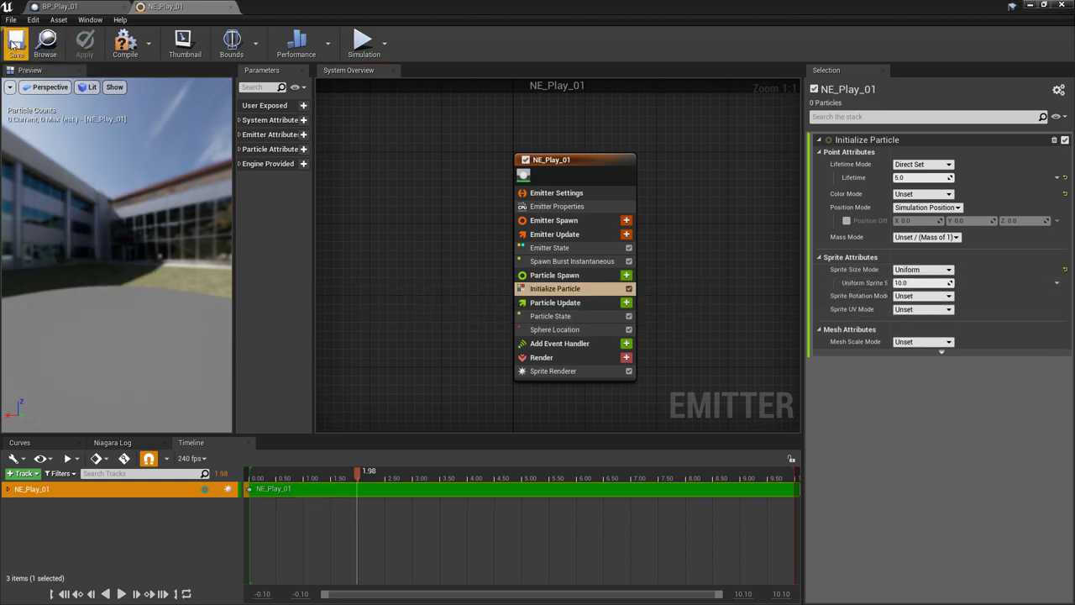
left_click_drag(155, 367, 134, 313)
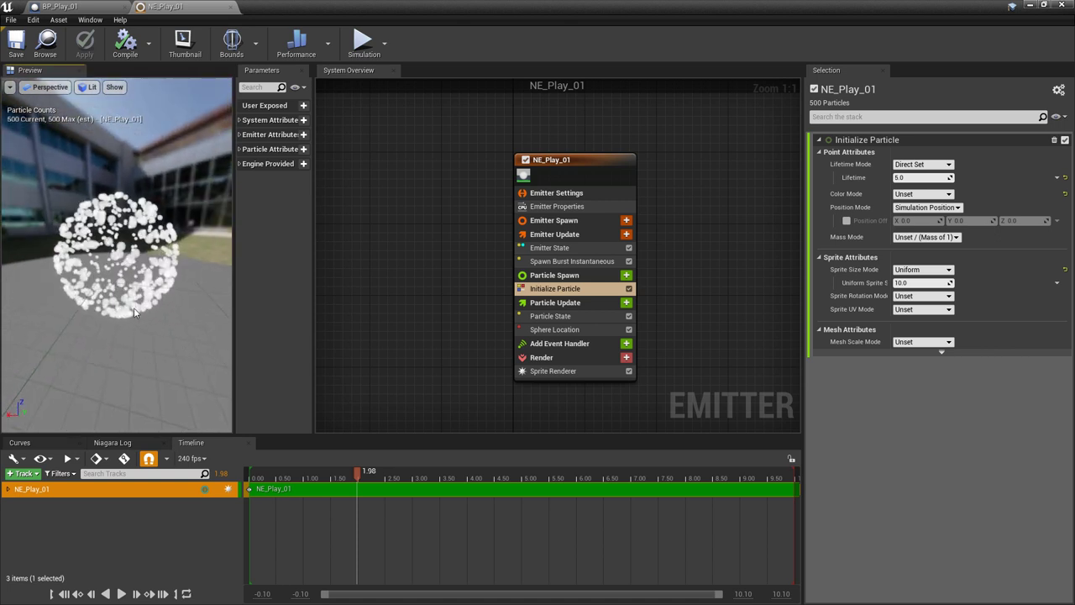
Create a Niagara System named NS_Play_01 from the NE_Play_01 emitter and open it for editing.
left_click(1030, 5)
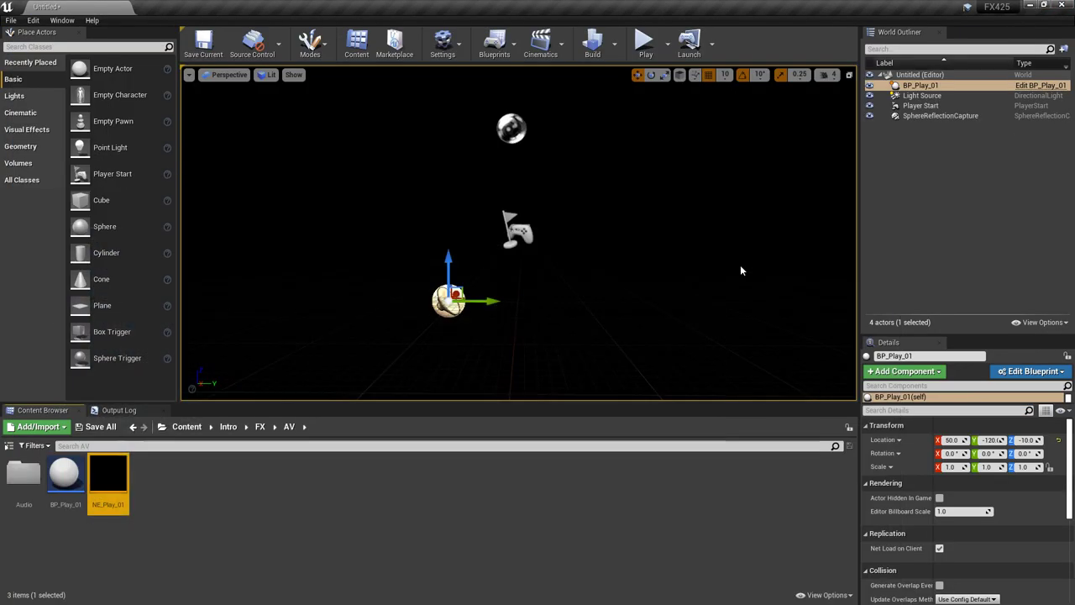
right_click(114, 475)
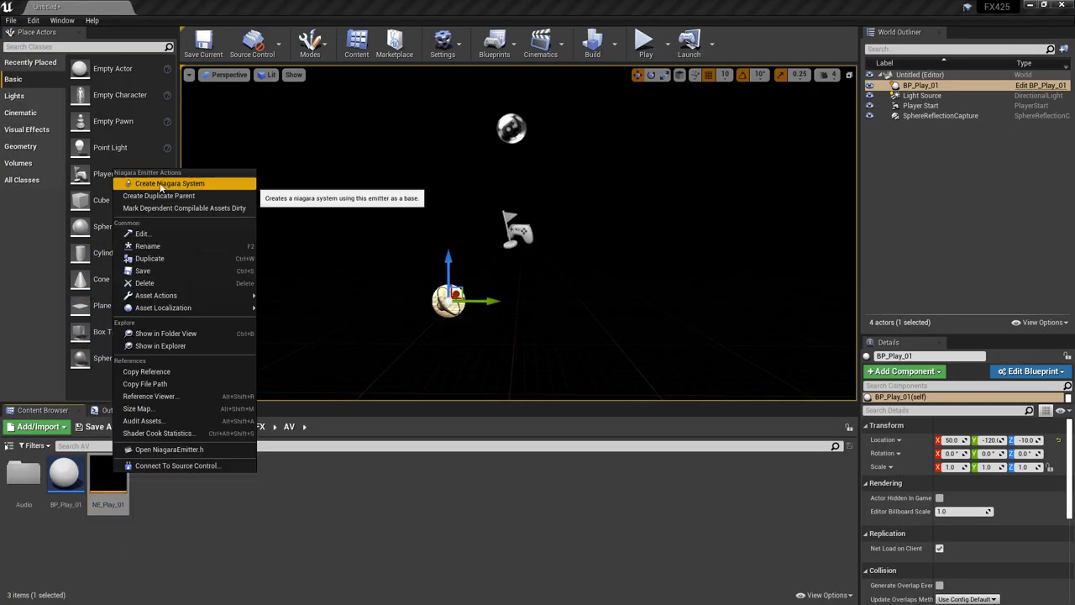
left_click(195, 184)
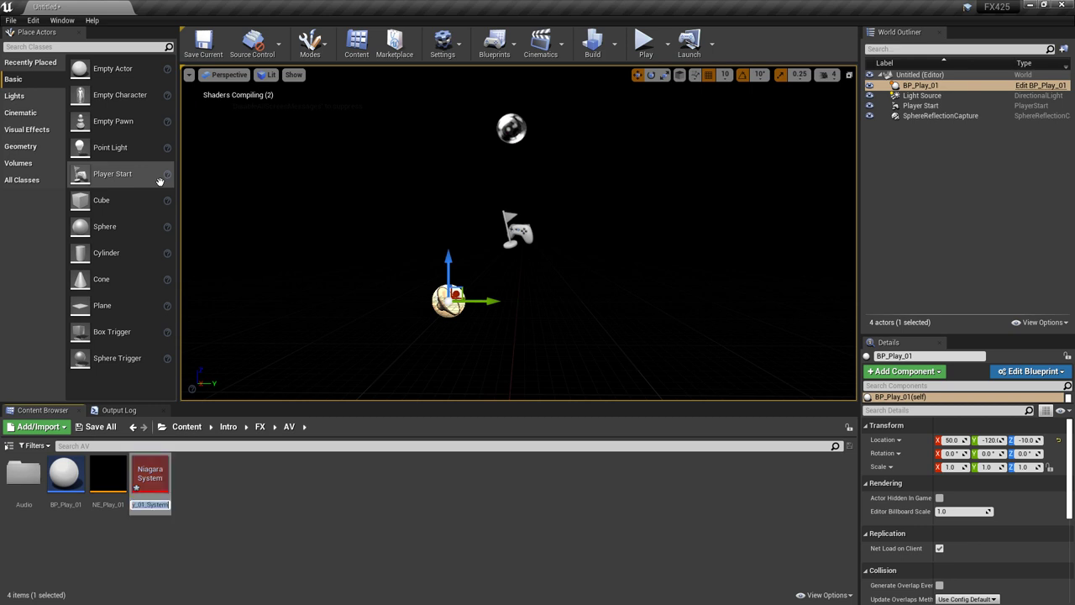
key("BackSpace")
key("BackSpace")
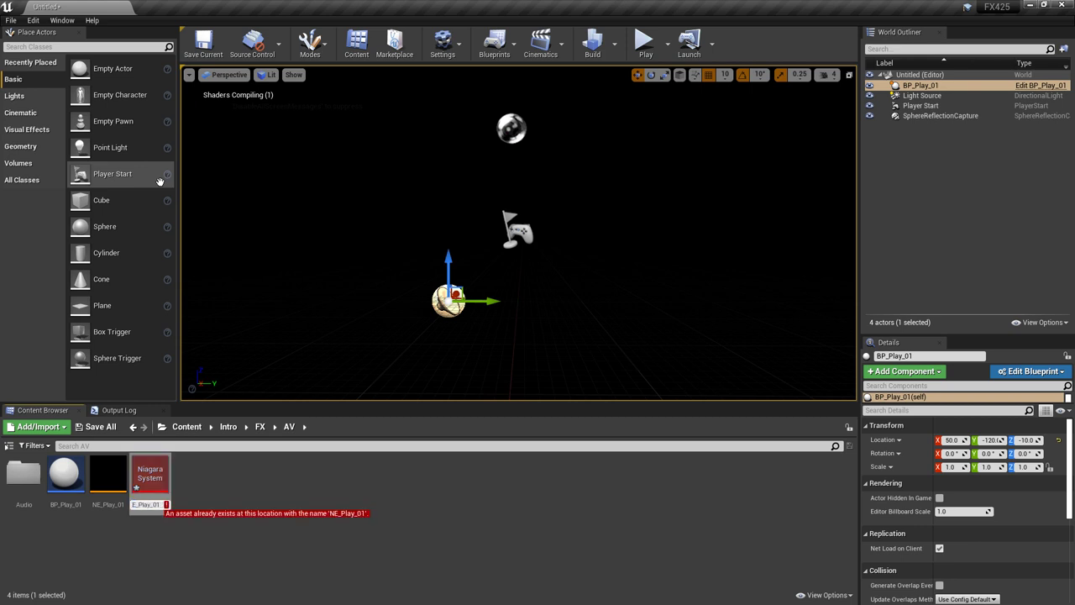
key("Home")
key("Right")
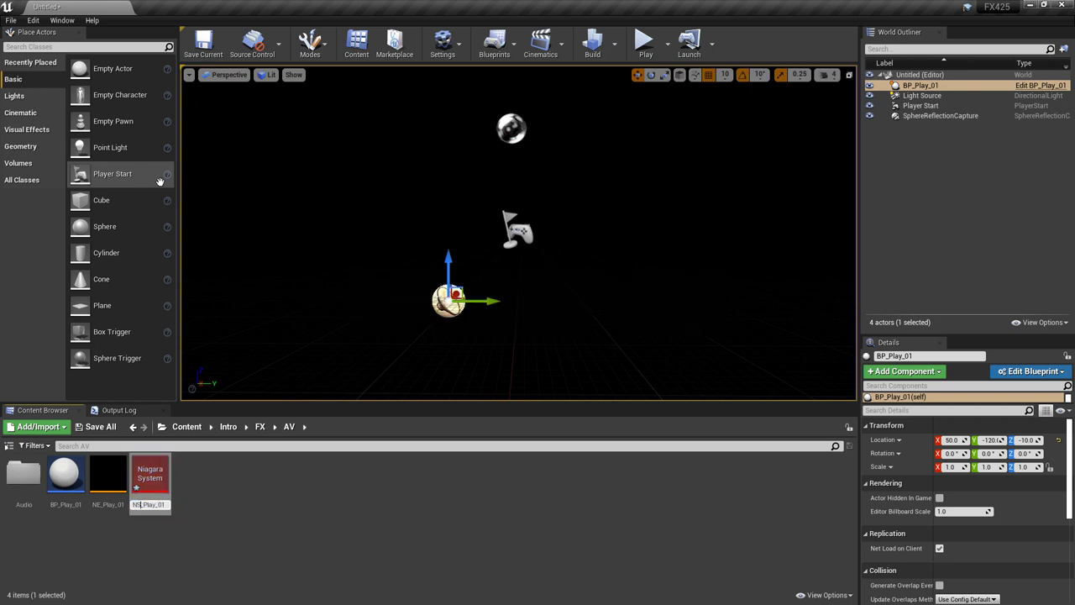
key("Return")
double_click(150, 477)
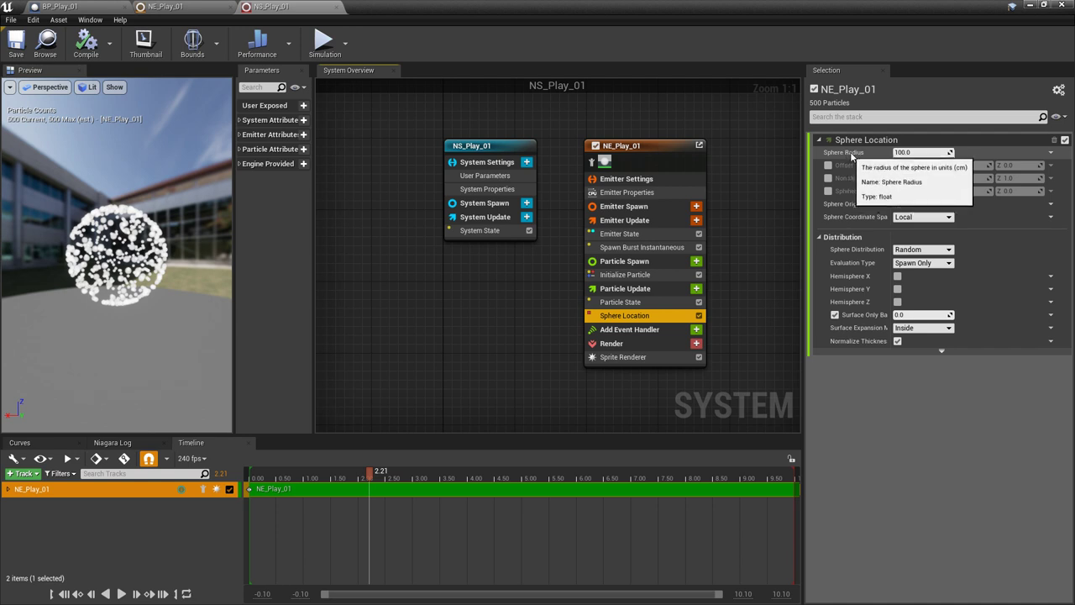
Add a float user parameter named SphereSize to NS_Play_01 and set its default value to 1.0.
left_click(484, 176)
left_click(526, 176)
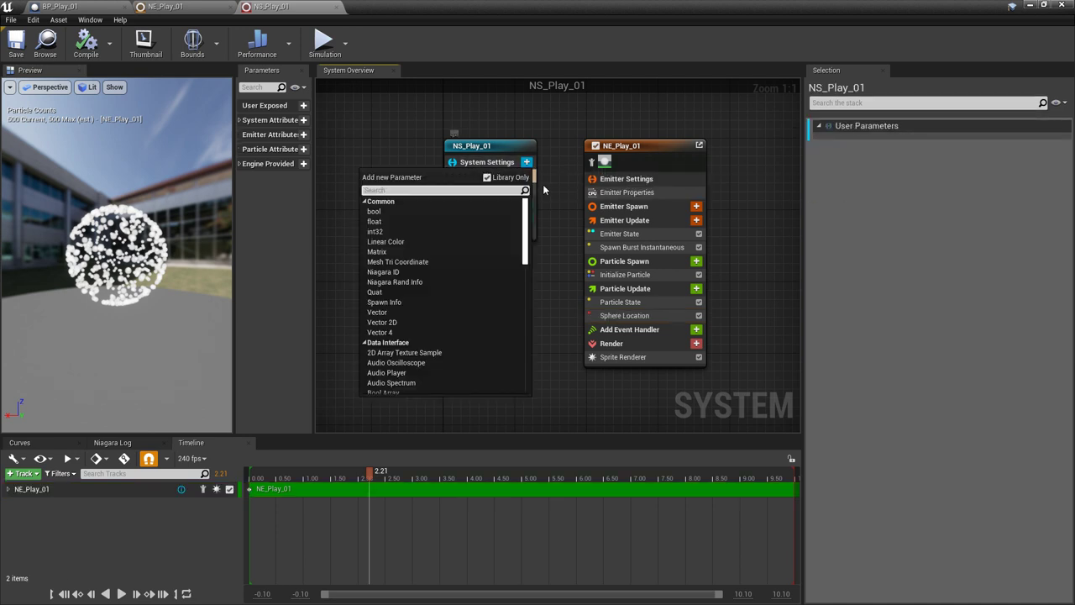
left_click(391, 221)
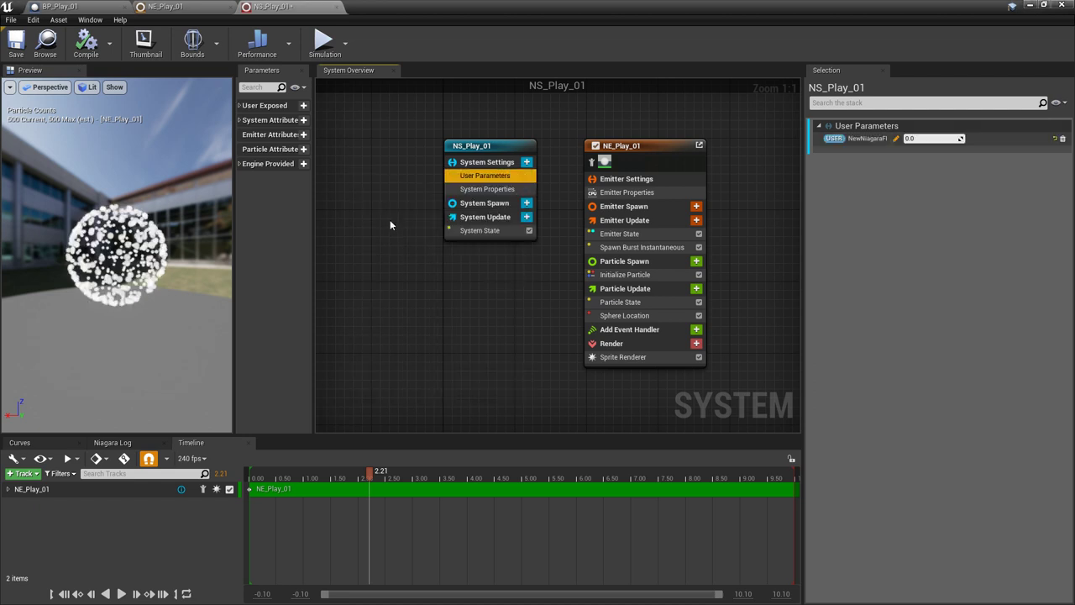
right_click(866, 141)
left_click(902, 183)
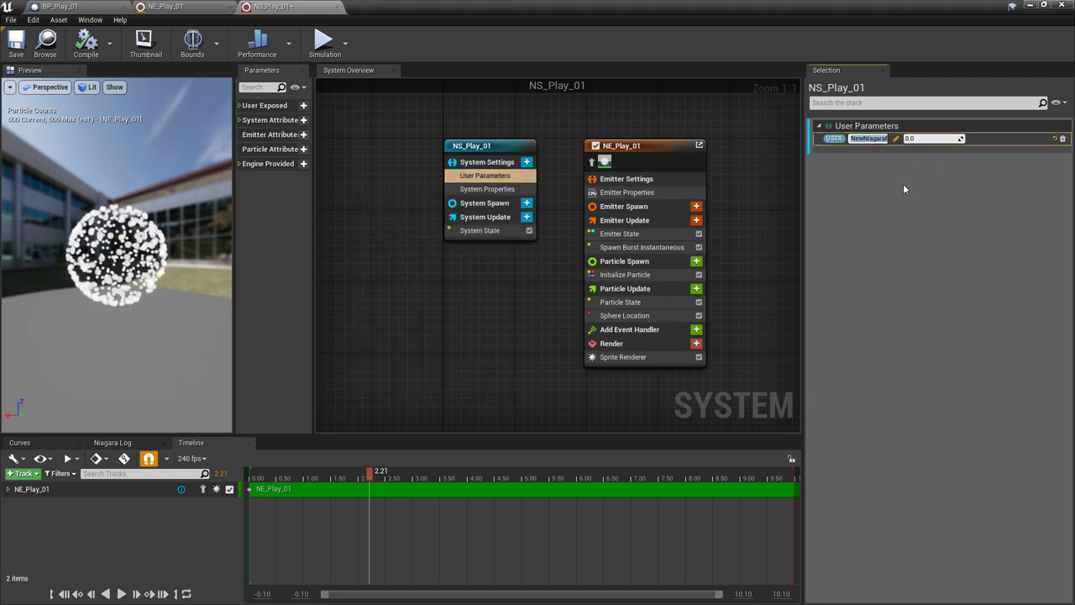
type("SphereSize")
key("Return")
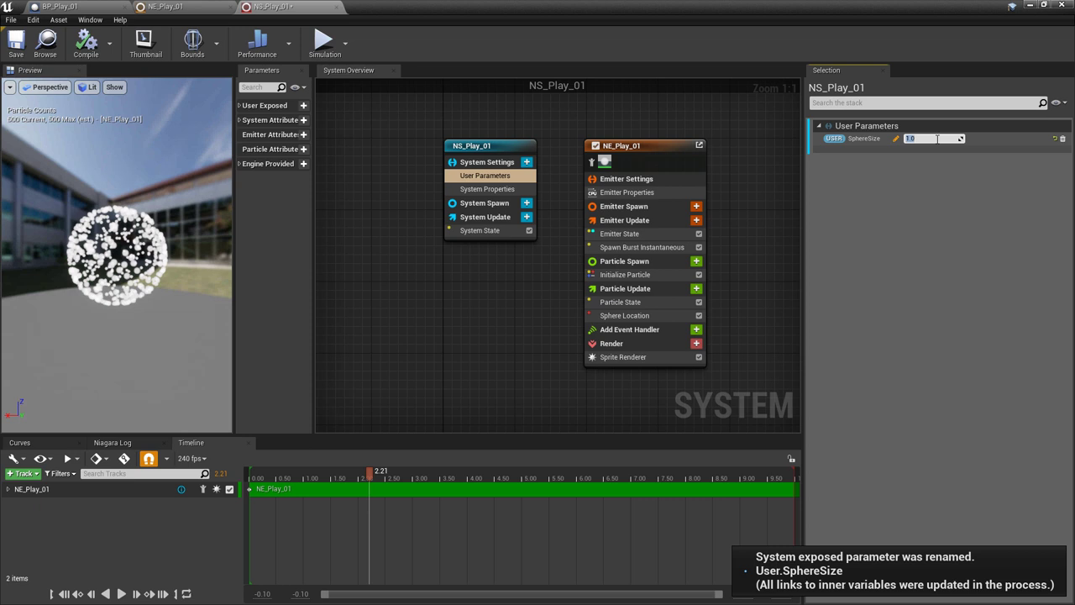
key("Return")
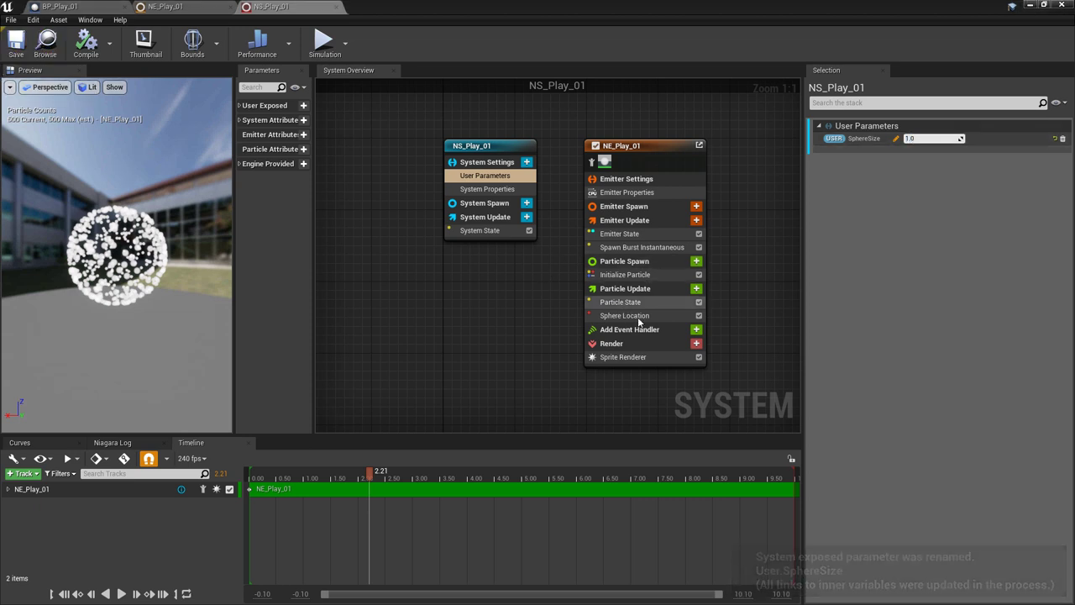
Link the Sphere Location module's Sphere Radius to the user parameter SphereSize and save the system.
left_click(613, 317)
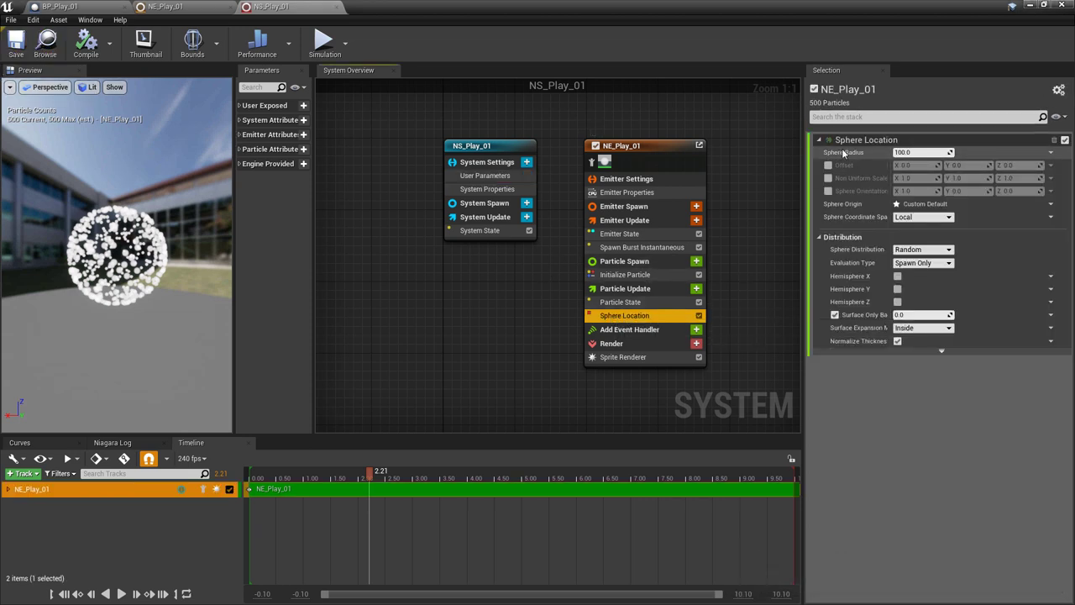
left_click(1050, 155)
type("spher")
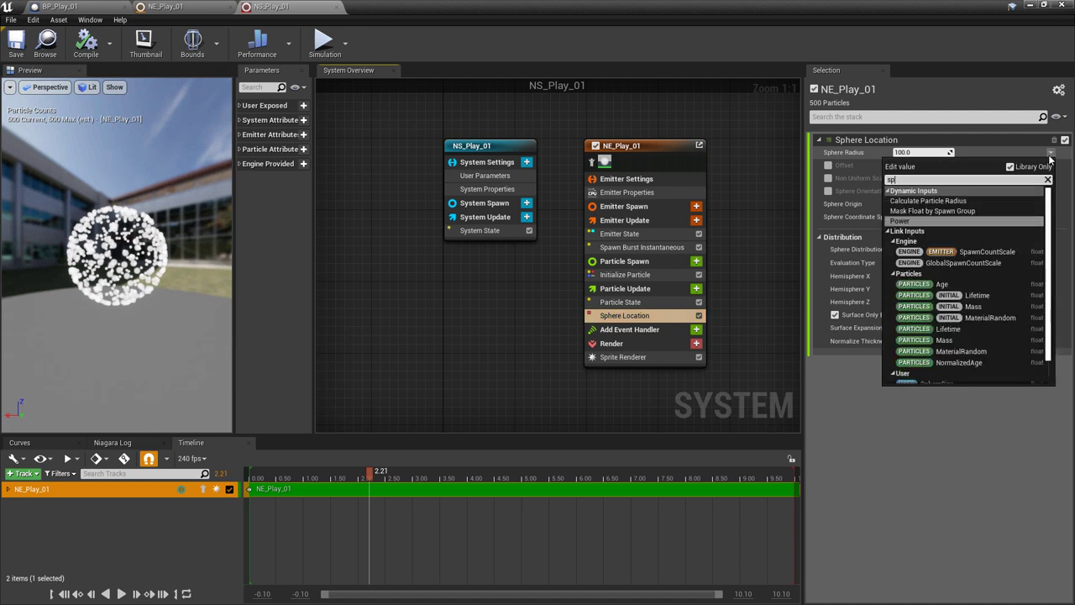
left_click(15, 46)
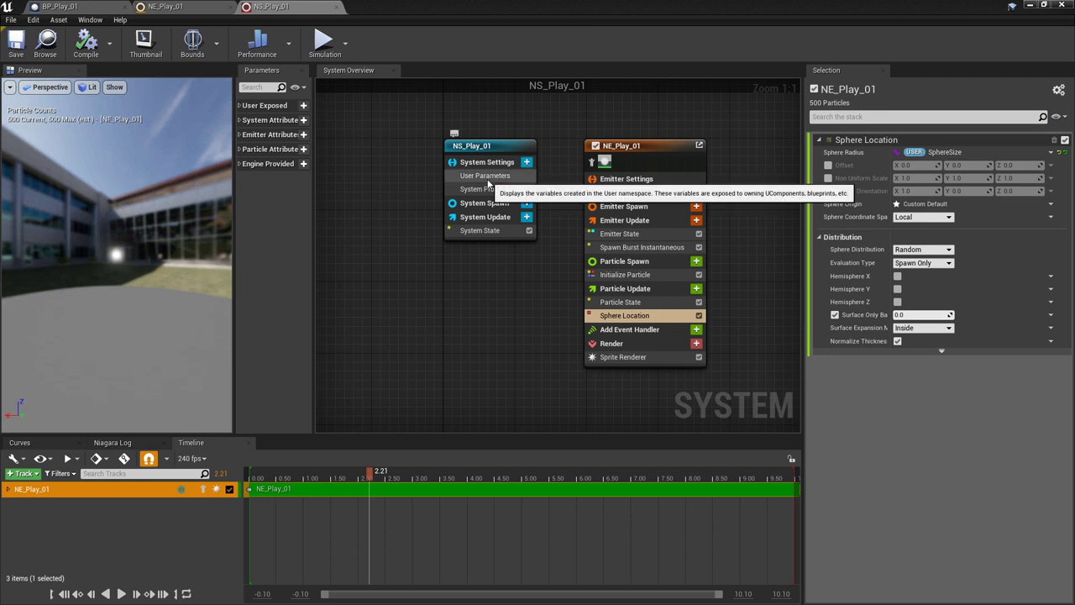
Add a Niagara Particle System component using NS_Play_01 to BP_Play_01 and check its assigned system asset.
left_click(58, 5)
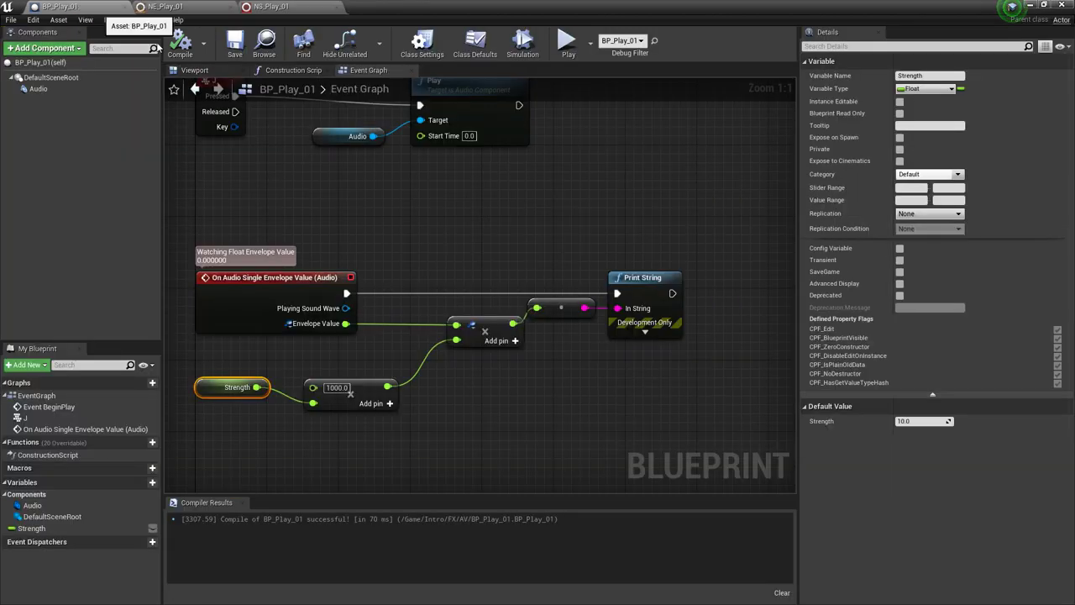
left_click(49, 52)
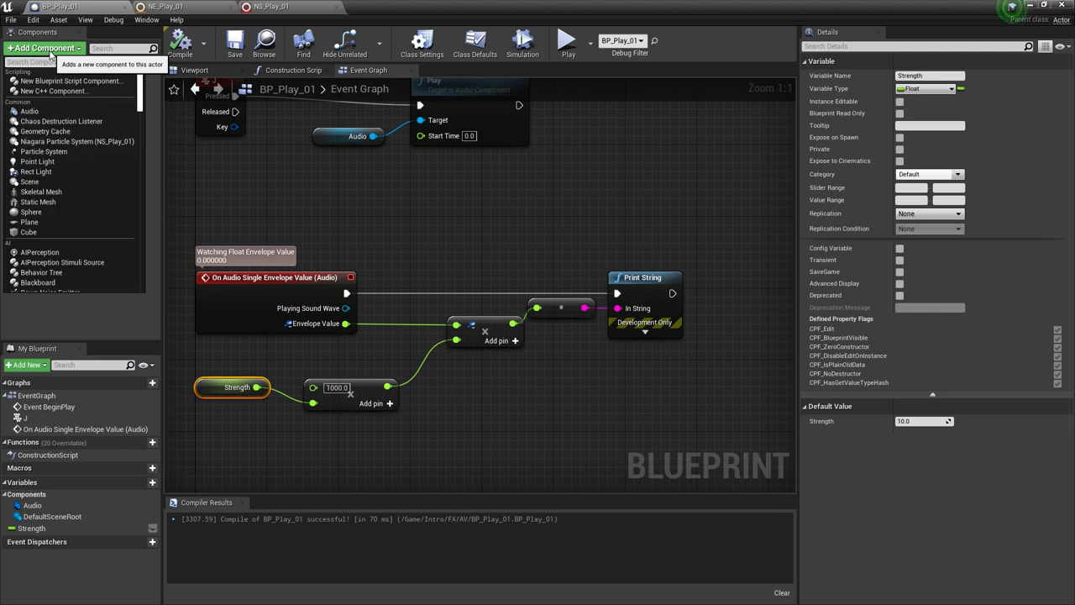
type("Nia")
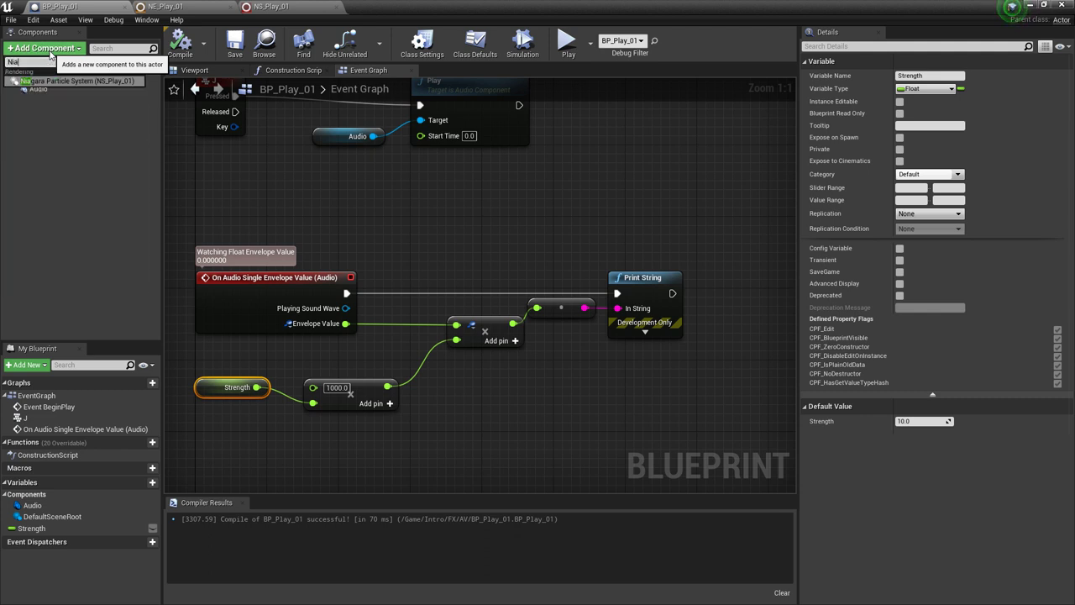
key("Return")
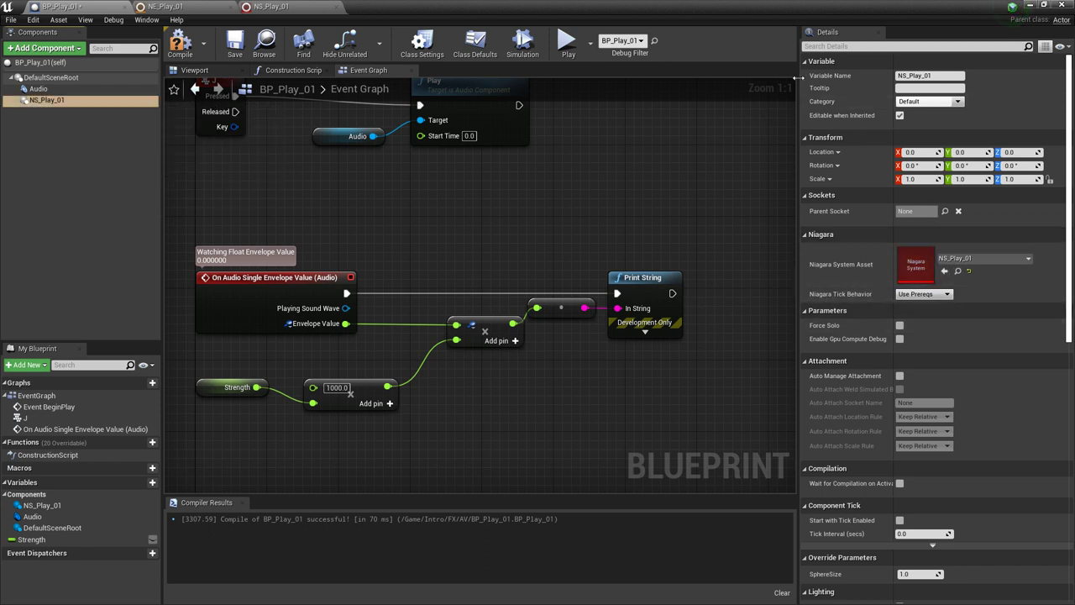
left_click(978, 259)
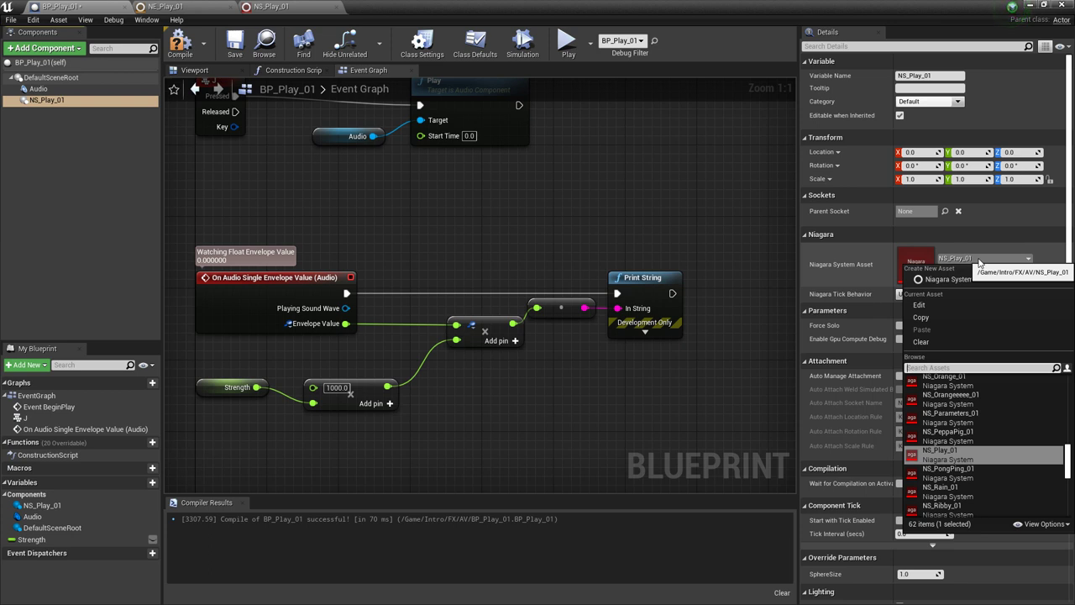
left_click(47, 158)
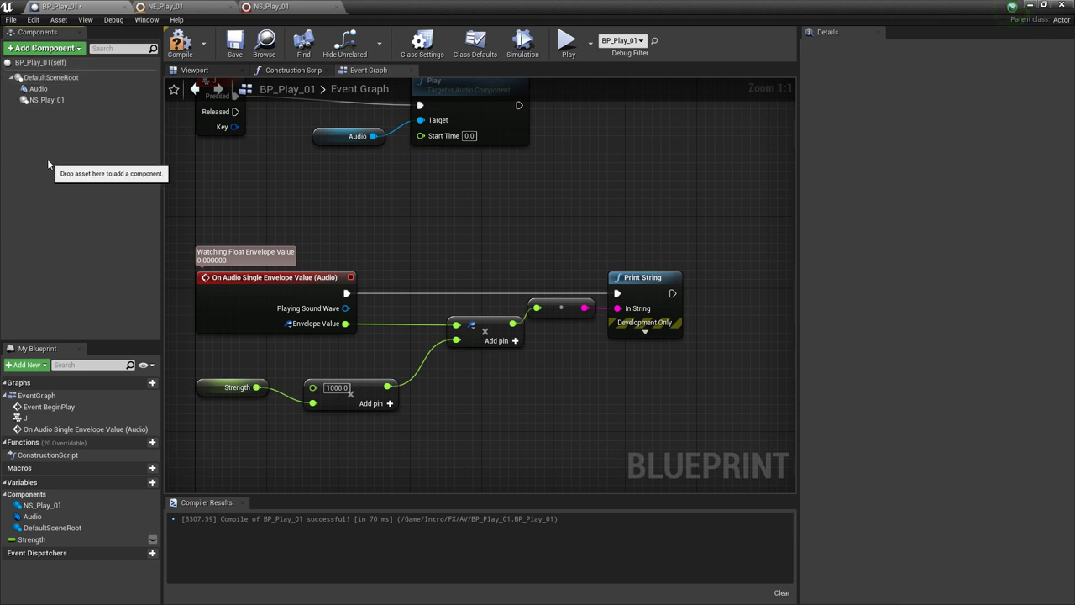
Place an NS_Play_01 component reference in the event graph and create a Set Niagara Variable By String (Float) node from it.
right_click_drag(658, 389, 552, 407)
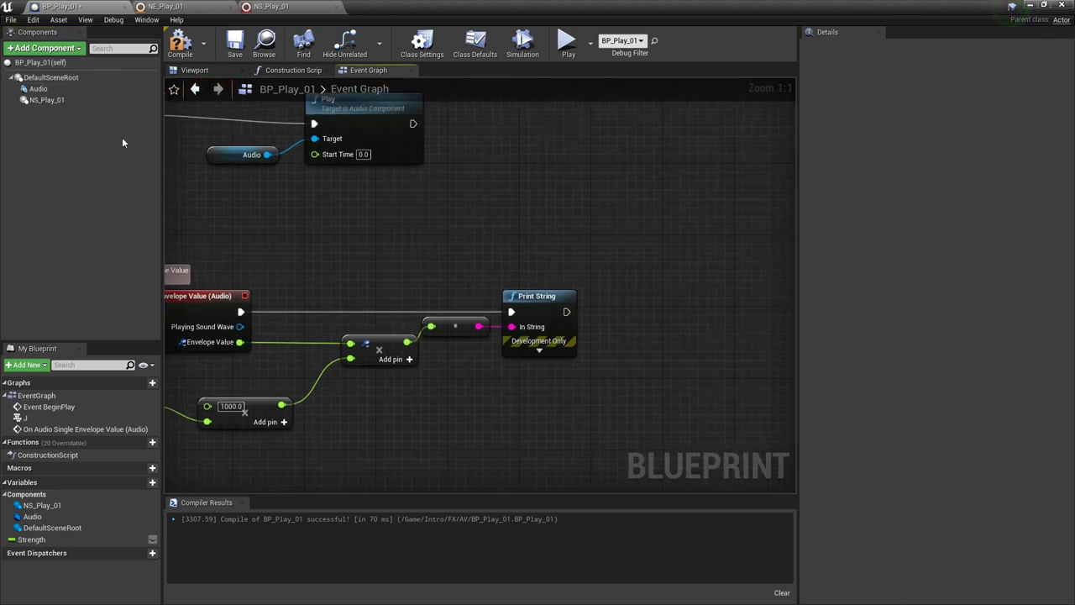
left_click_drag(37, 101, 626, 382)
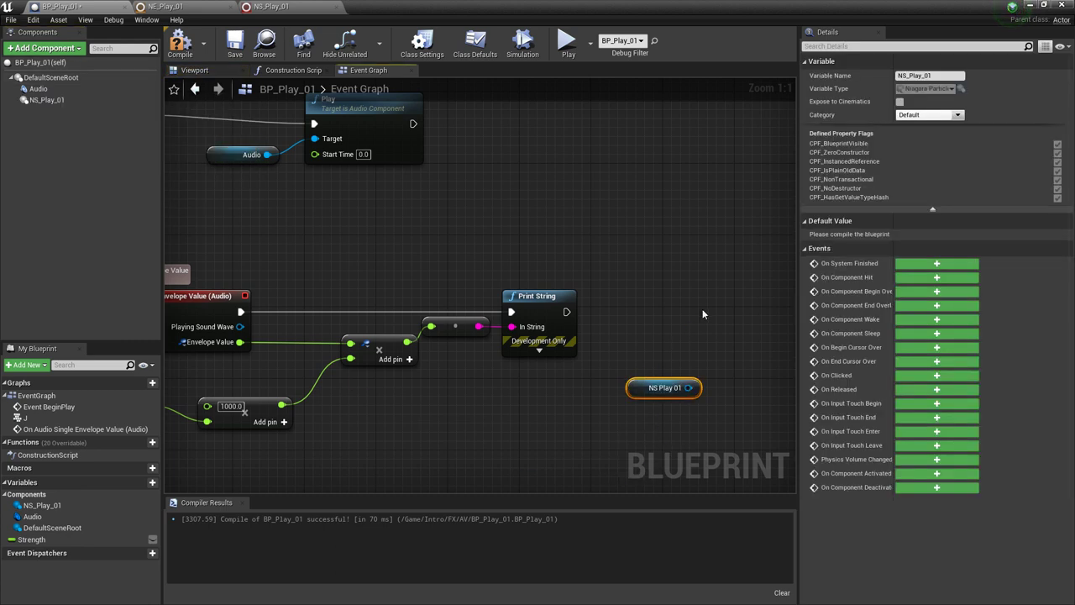
right_click_drag(702, 308, 573, 323)
left_click_drag(560, 401, 586, 341)
type("set")
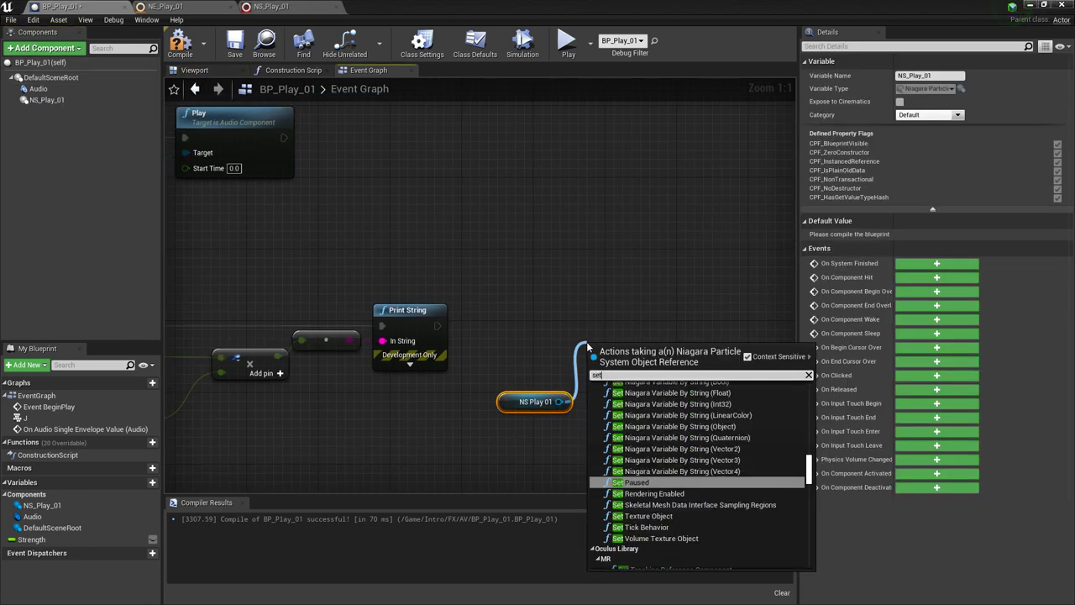
key("Up")
key("Up")
key("Up")
key("Up")
key("Up")
key("Up")
key("Up")
key("Up")
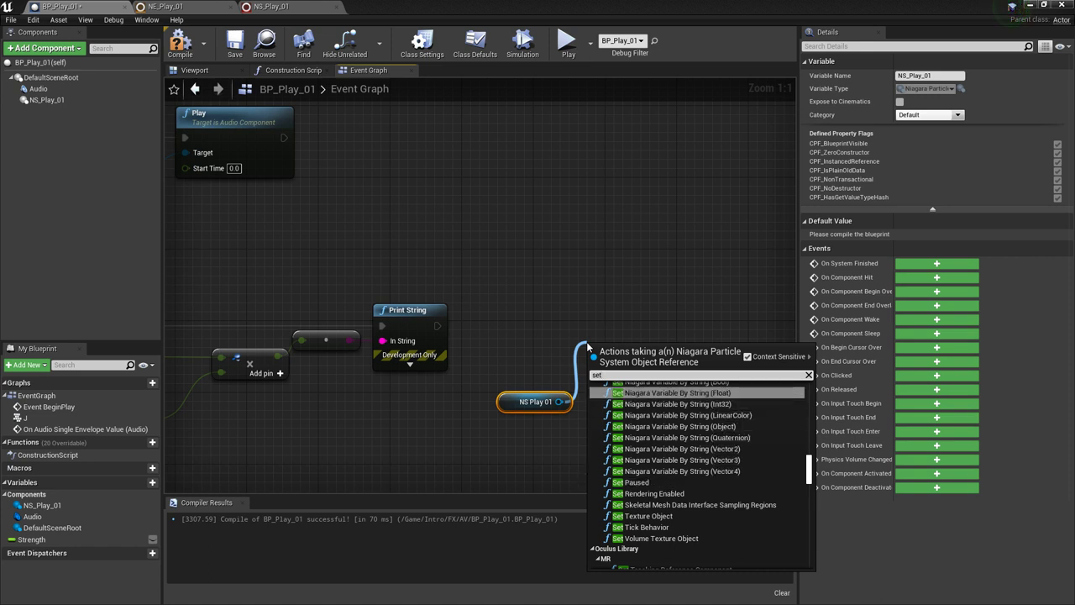
key("Return")
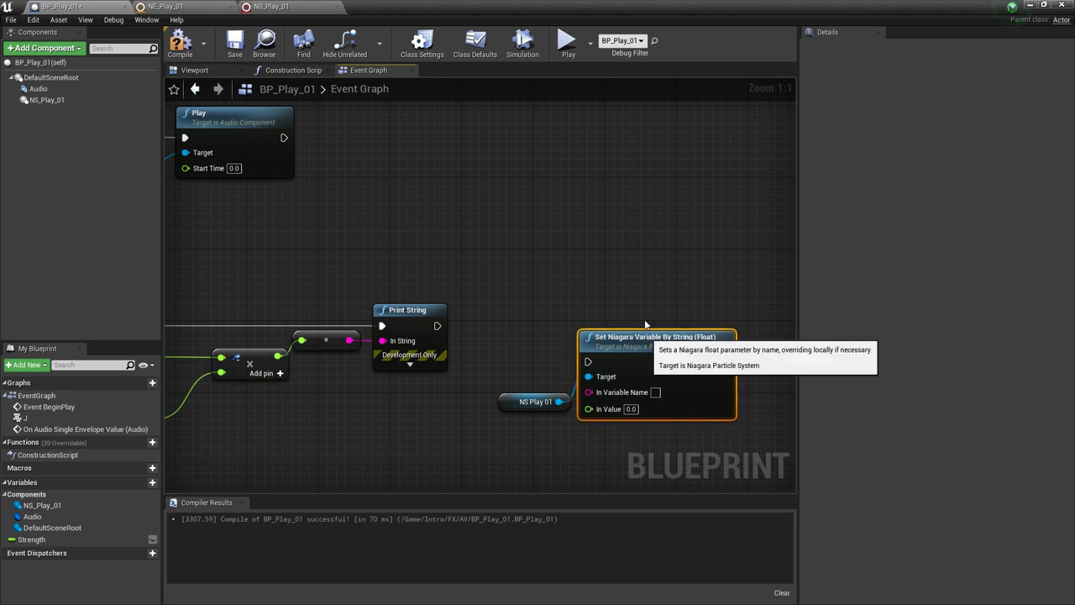
left_click_drag(623, 347, 632, 312)
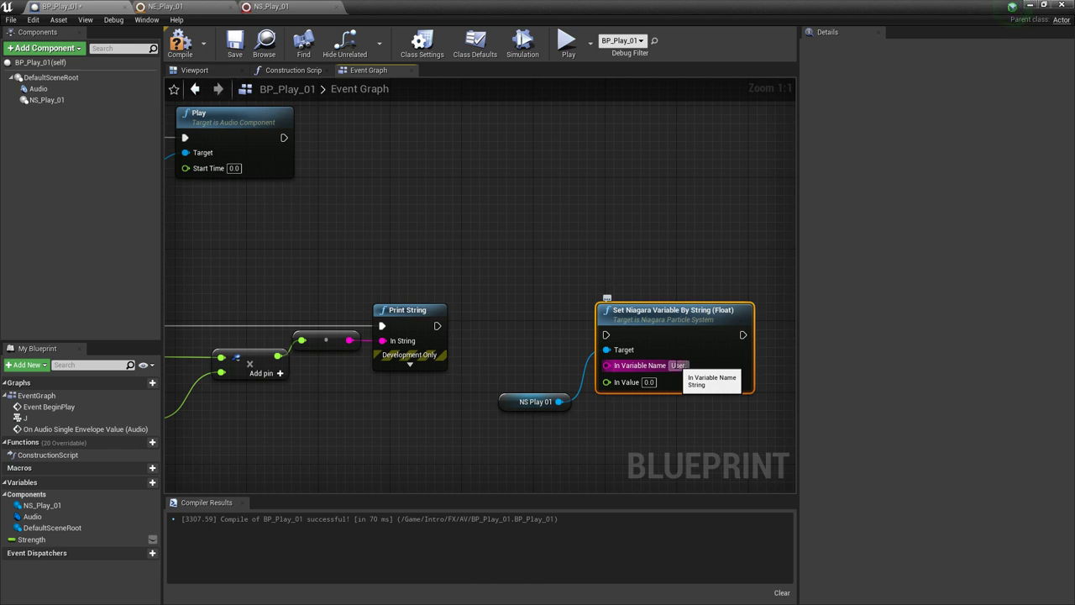
Set the node's In Variable Name to User.SphereSize and check the spelling against the user parameter in NS_Play_01.
left_click(677, 365)
type("SphereSiz")
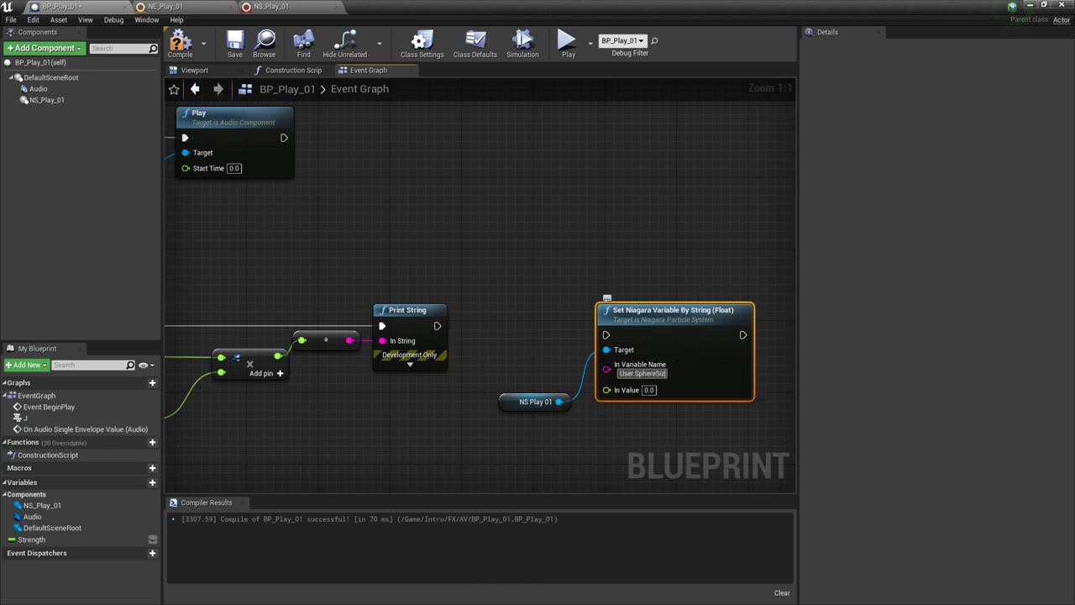
type("ew")
key("BackSpace")
key("Return")
left_click(270, 6)
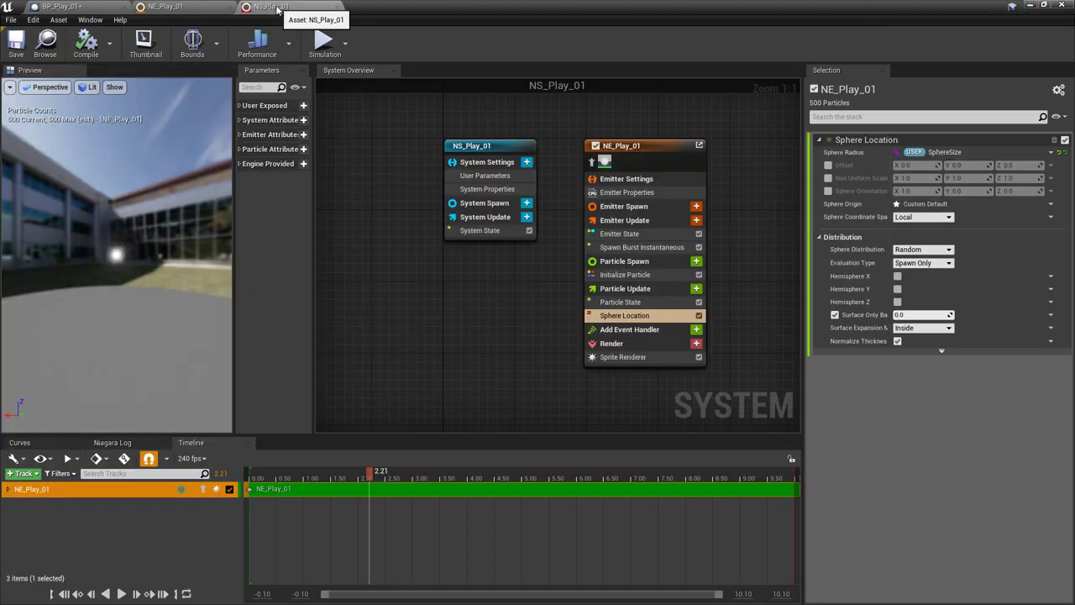
left_click(494, 176)
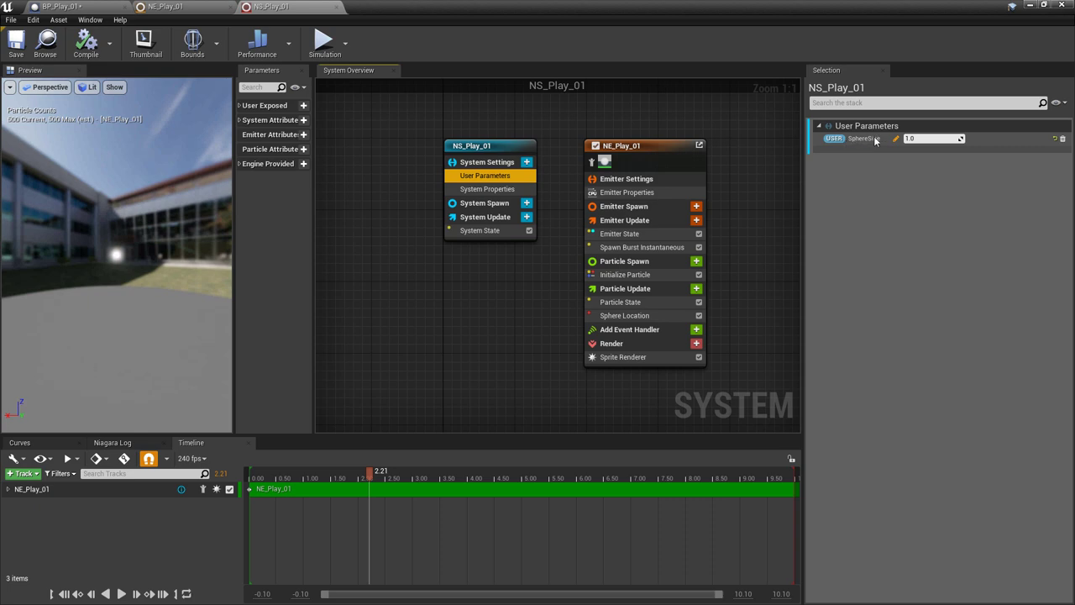
left_click(55, 6)
Move the NS Play 01 reference above the set-variable node, then wire the multiplied envelope to In Value and Print String's execution output to the node.
right_click_drag(532, 279, 549, 251)
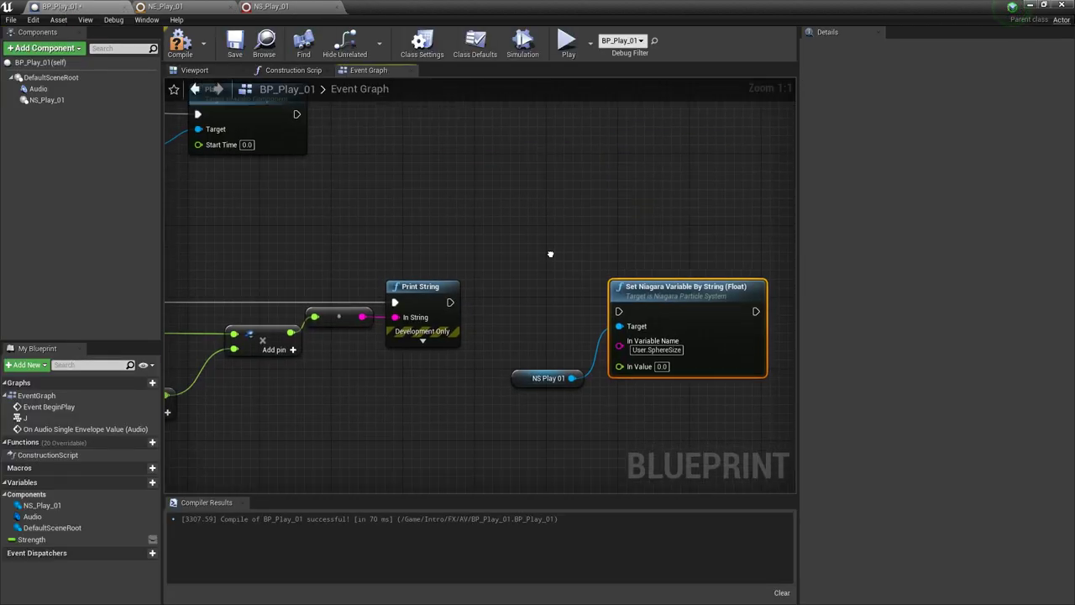
left_click_drag(548, 377, 710, 232)
right_click_drag(362, 422, 522, 408)
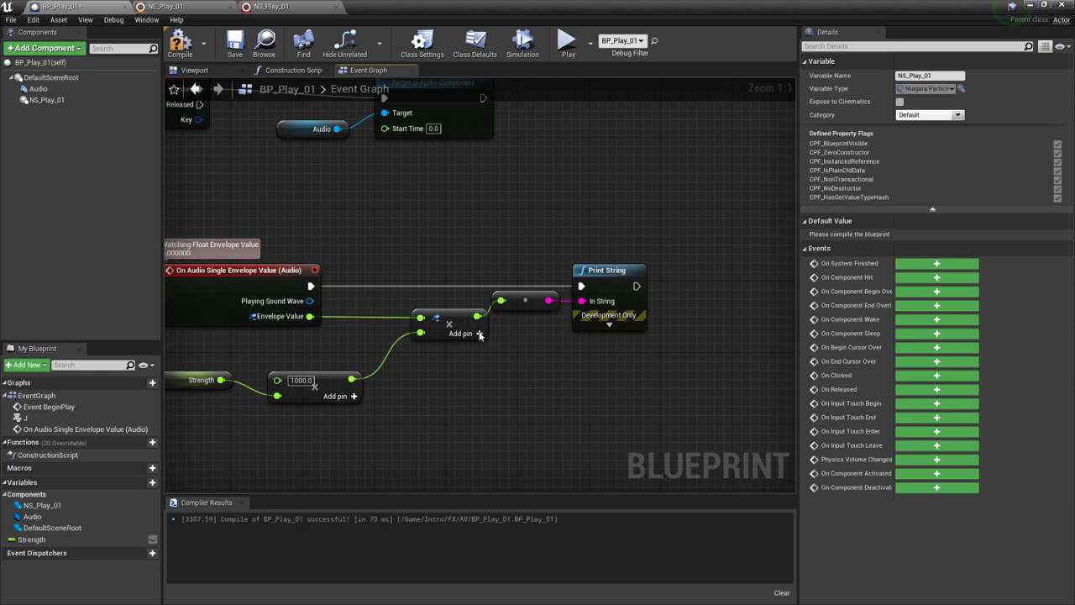
right_click_drag(501, 380, 472, 380)
left_click_drag(448, 316, 724, 351)
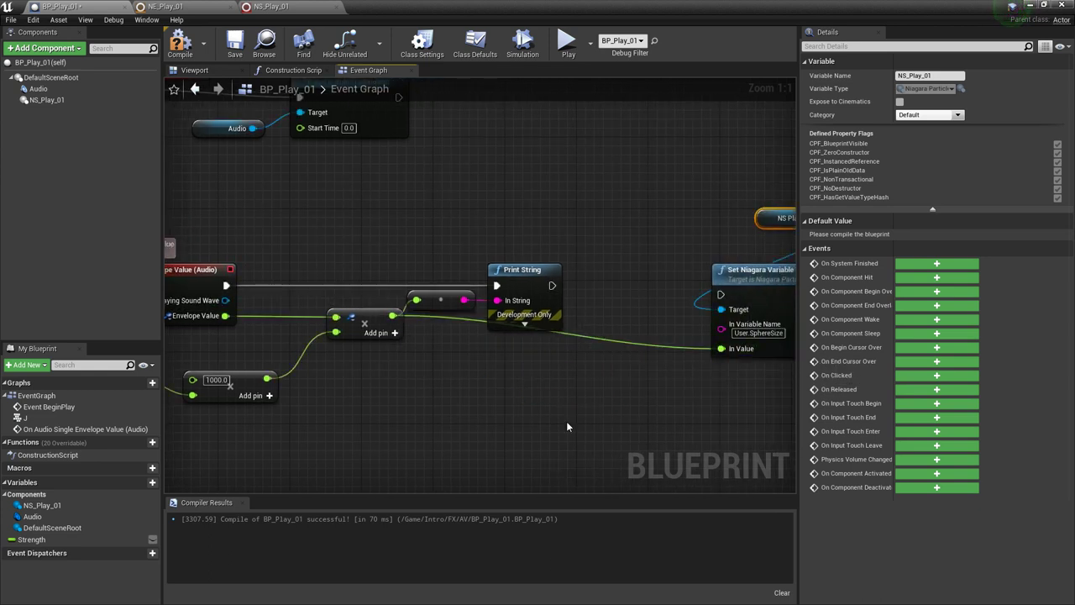
right_click_drag(577, 298, 318, 352)
left_click_drag(293, 340, 460, 349)
Compile and save BP_Play_01, and play the level to test the audio-driven particle sphere.
scroll(372, 232, "down", 3)
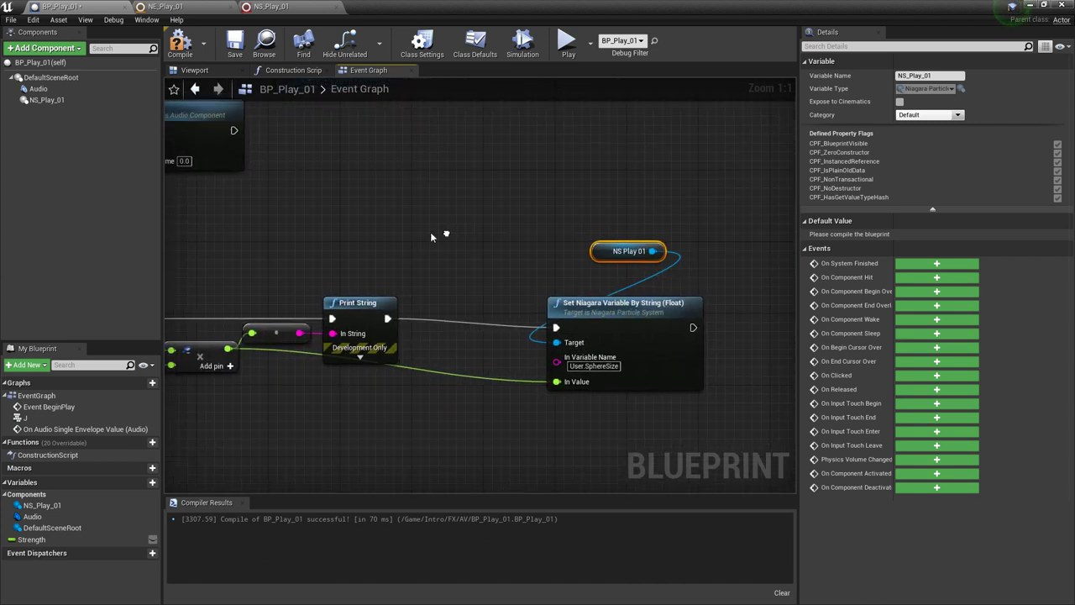
left_click(178, 47)
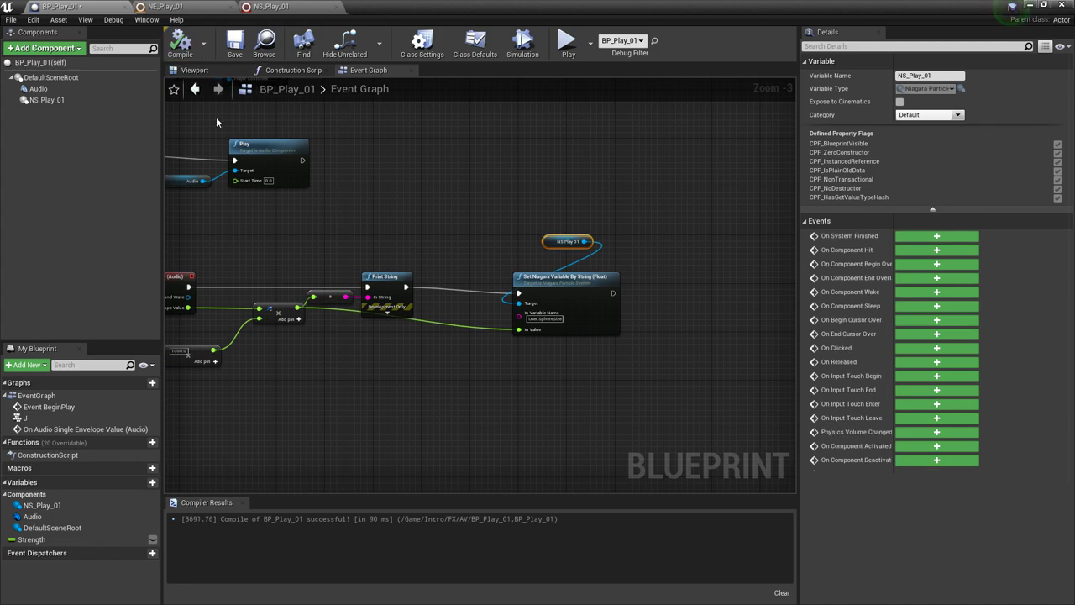
left_click(235, 44)
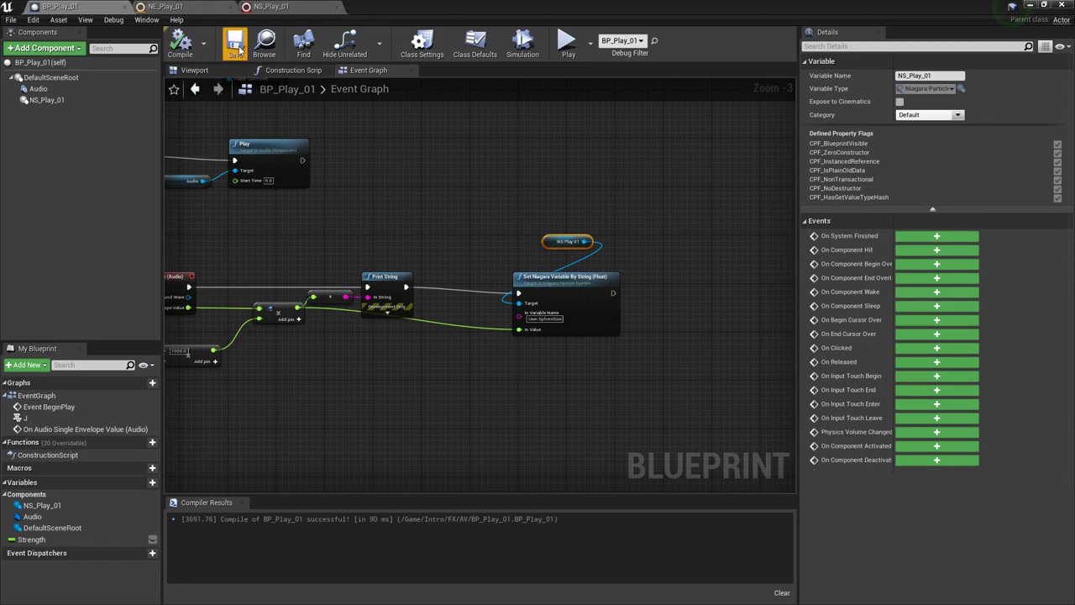
left_click(1030, 6)
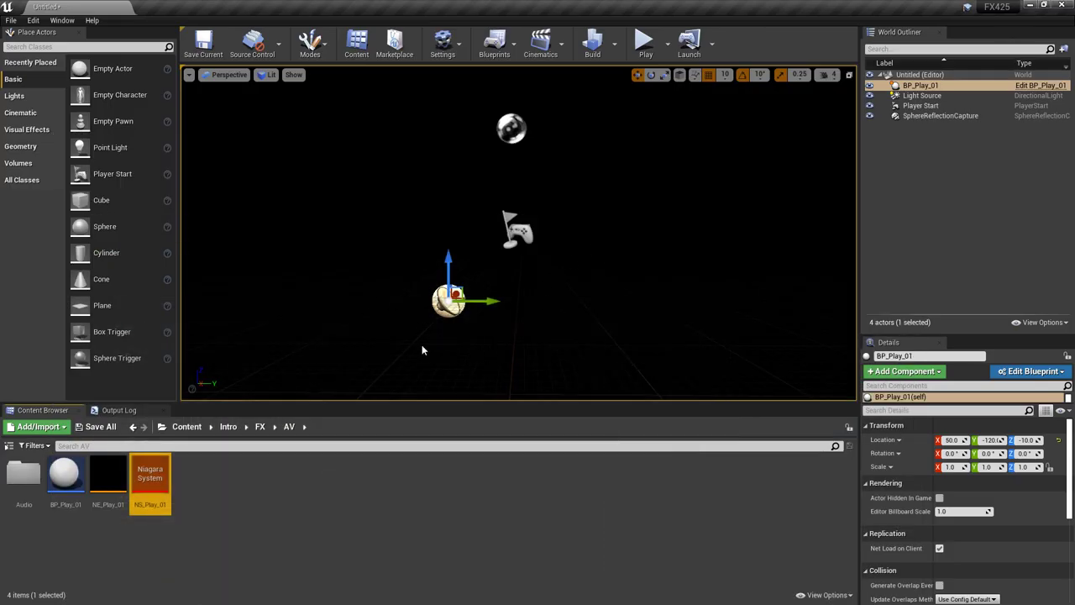
left_click(644, 42)
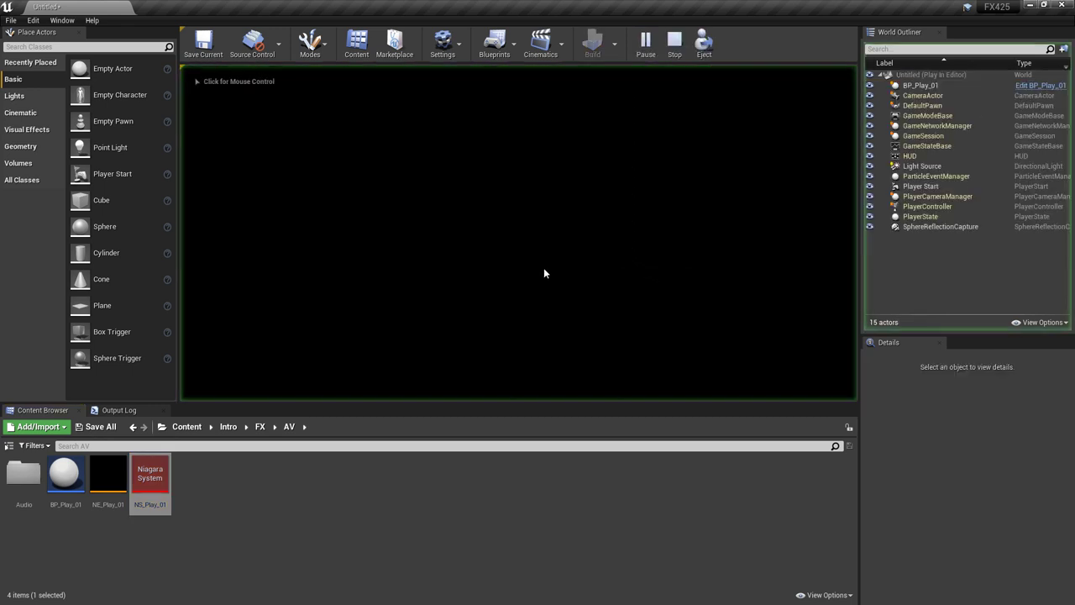
left_click(544, 269)
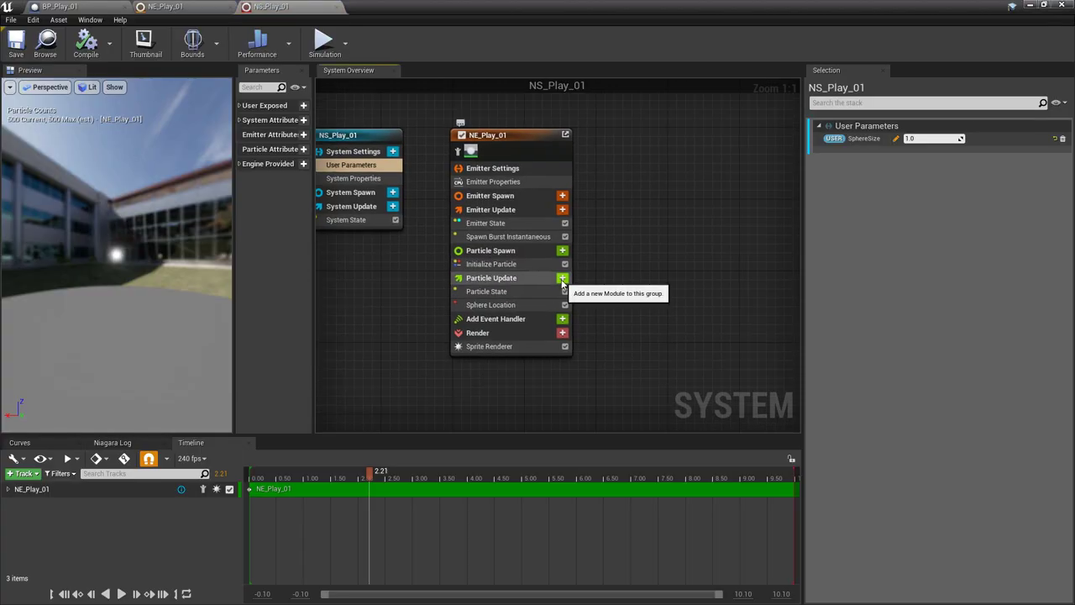
Add a Scale Color module to Particle Update, with Scale RGB using Lerp Multiple Vectors from linear colors and Scale Alpha linked to Particles AlphaDistance.
left_click(580, 278)
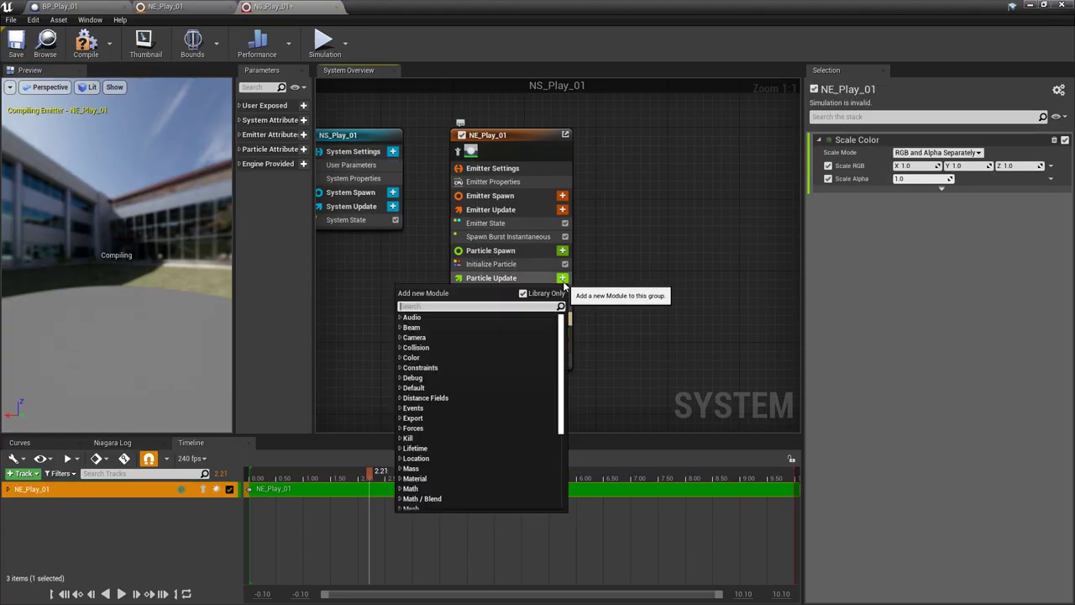
left_click(1052, 156)
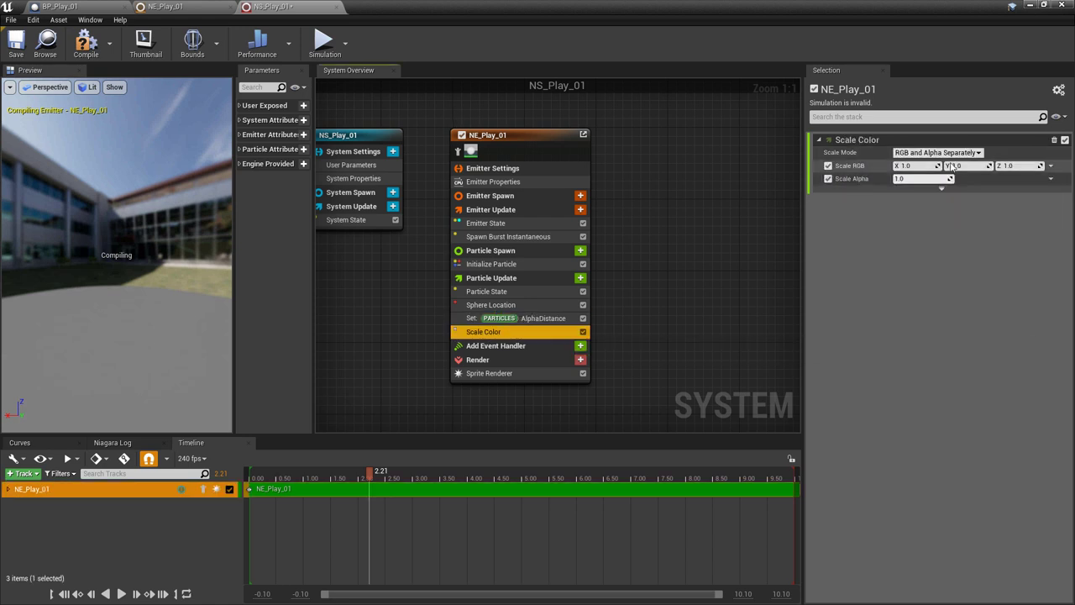
left_click(1051, 191)
left_click(920, 332)
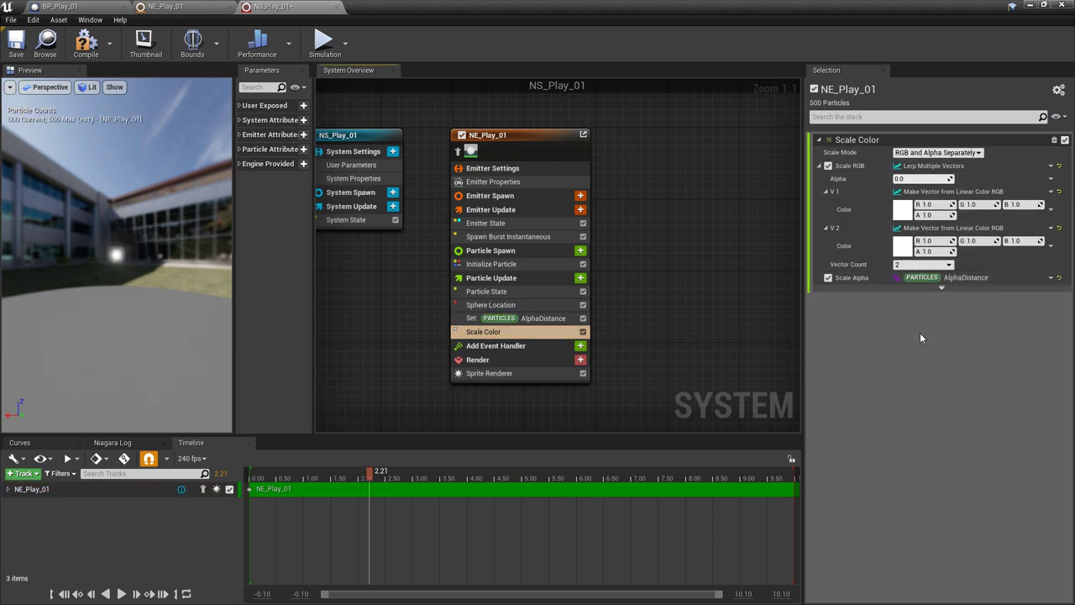
Make Scale RGB a Multiply Vector, with A as Lerp Multiple Vectors between blue and orange and B as Vector from Float of 20.
left_click(1050, 165)
type("mul")
key("Return")
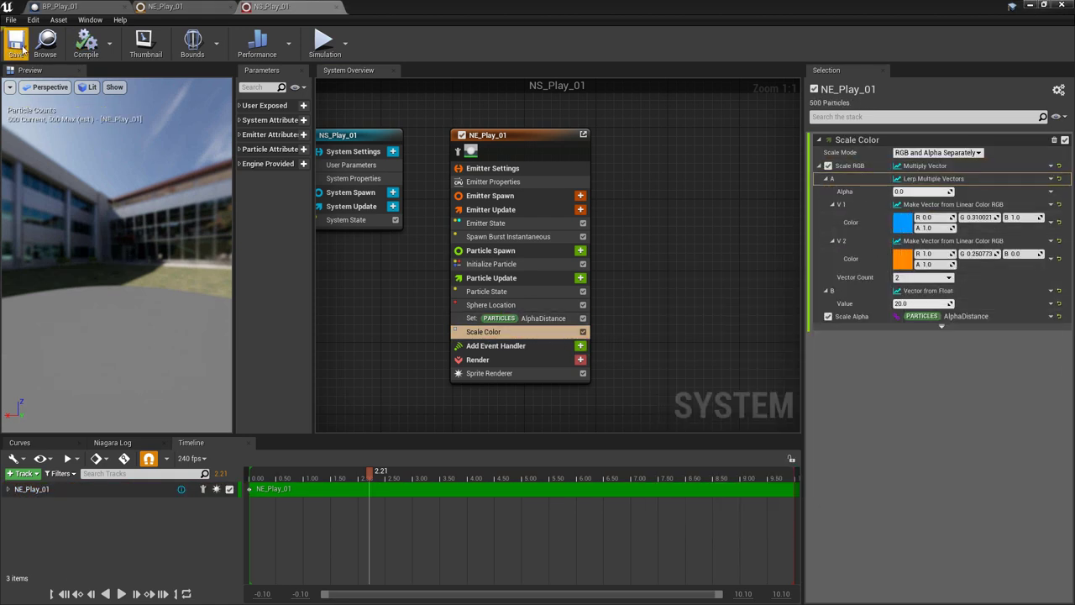
left_click(903, 220)
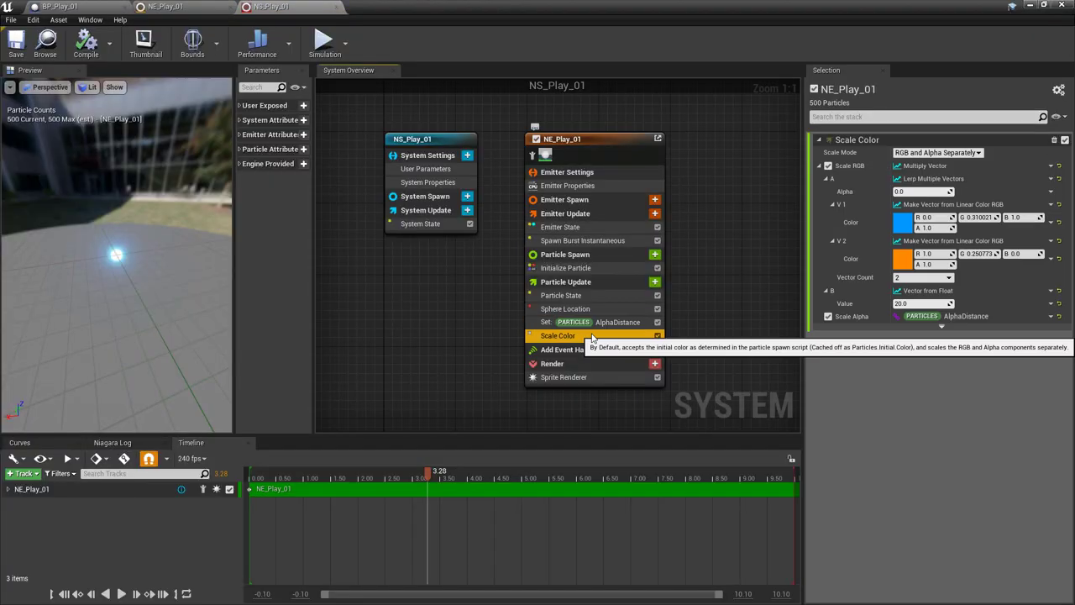
Link the B float value to Particles AlphaDistance, change A to Make Vector from Linear Color RGB, and reset Scale Alpha to 1.0.
left_click(1051, 304)
type("alp")
key("Return")
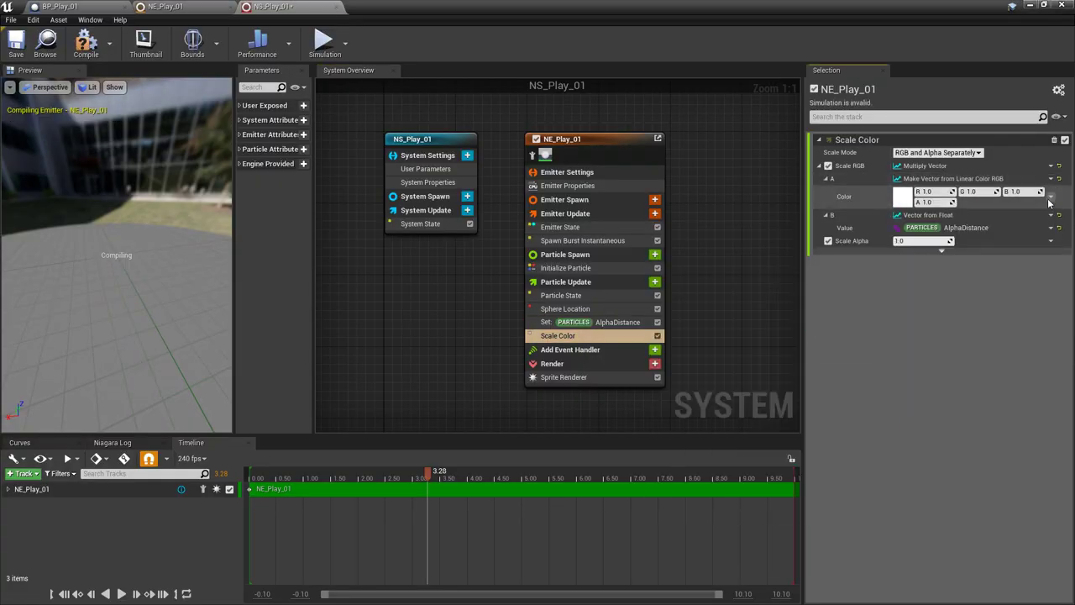
Use Lerp Linear Colors from blue for A's color, with LerpFactor AlphaDistance and B set to 20, and play the level to test it.
left_click(921, 278)
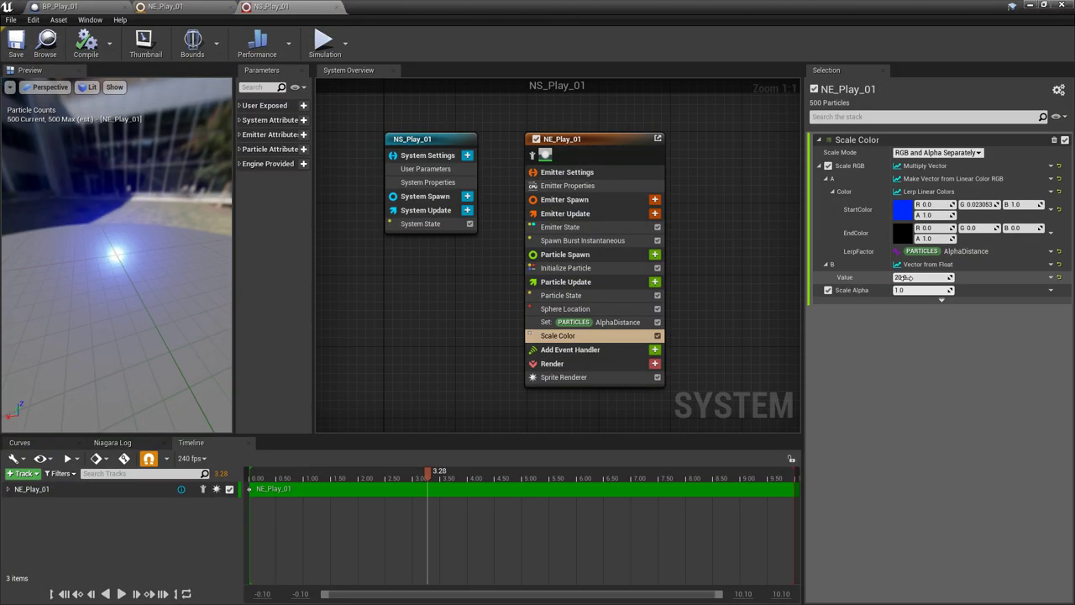
left_click(902, 233)
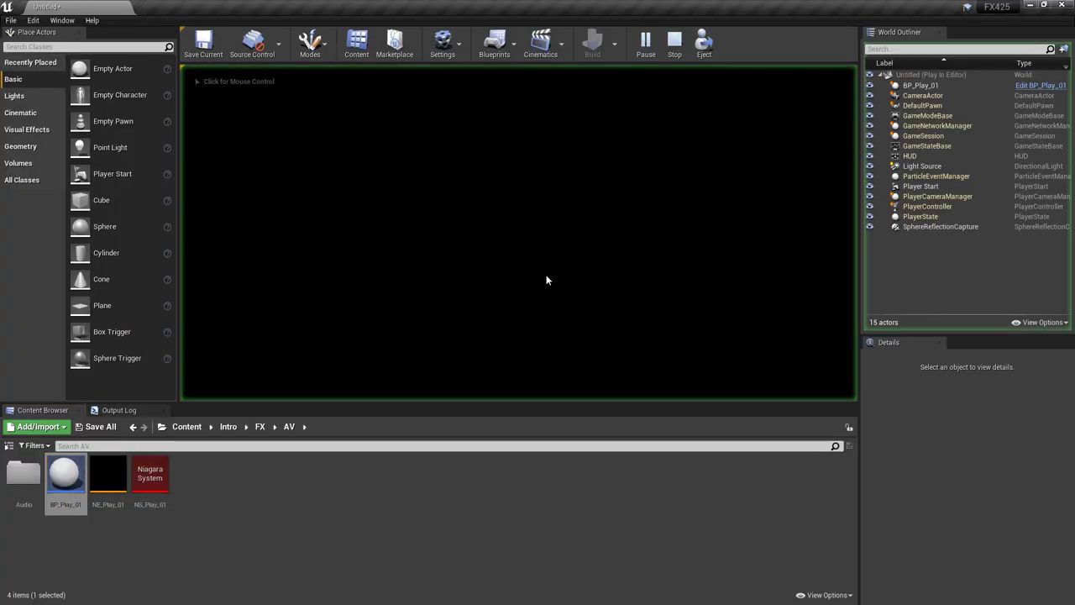
left_click(546, 279)
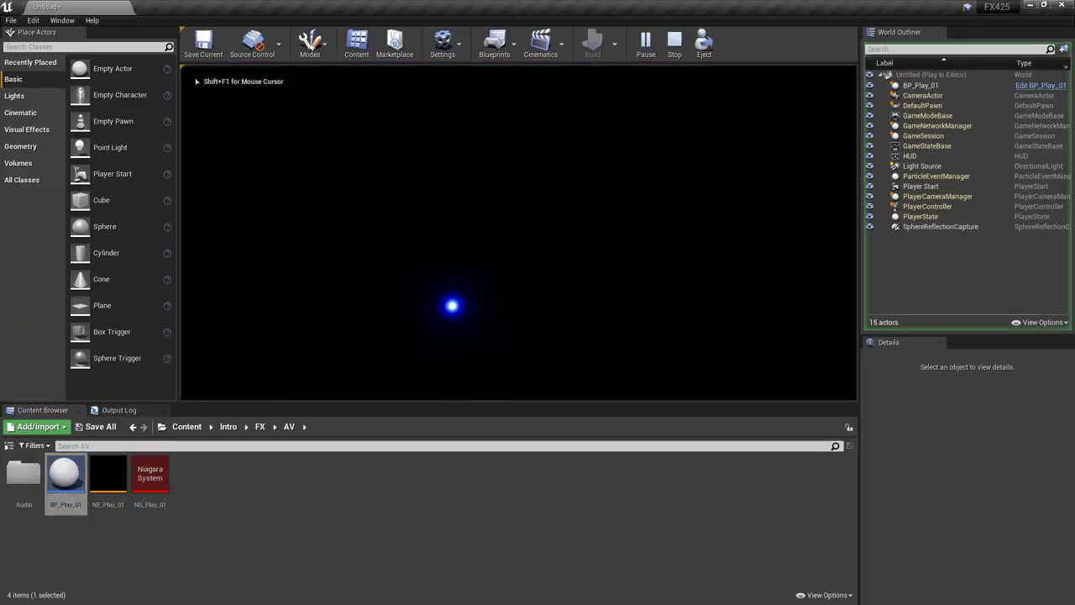